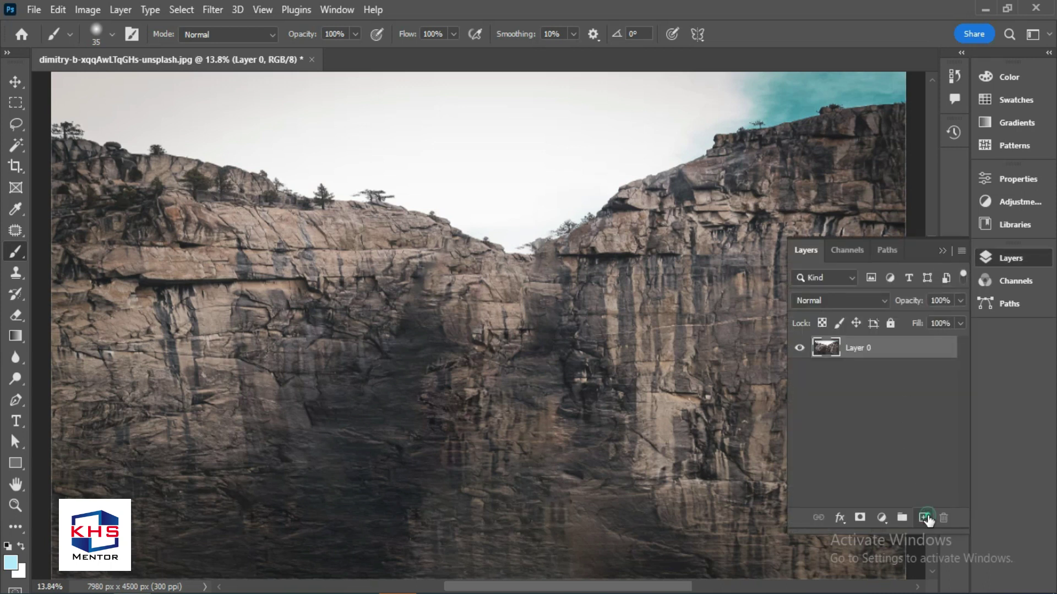
- Create a new layer and paint light-blue haze over the cliffs with a soft brush sized 1600
{"action": "left_click", "coordinate": [924, 518]}
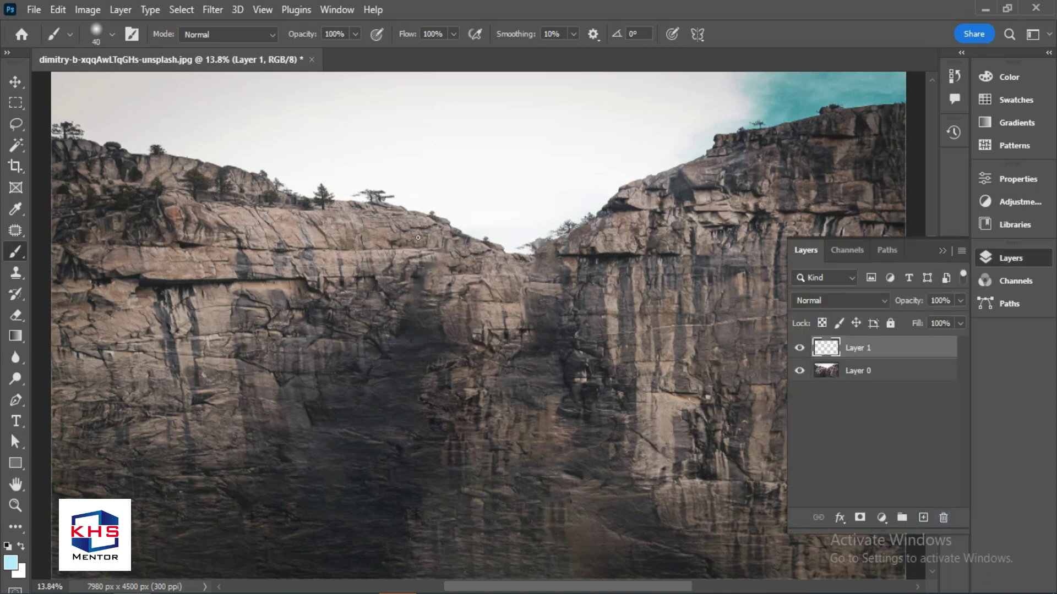
{"action": "key", "text": "bracketright"}
{"action": "key", "text": "bracketright"}
{"action": "key", "text": "bracketright"}
{"action": "key", "text": "bracketright"}
{"action": "key", "text": "bracketright"}
{"action": "key", "text": "bracketright"}
{"action": "key", "text": "bracketright"}
{"action": "key", "text": "bracketright"}
{"action": "key", "text": "bracketright"}
{"action": "key", "text": "bracketright"}
{"action": "key", "text": "bracketright"}
{"action": "key", "text": "bracketright"}
{"action": "key", "text": "bracketright"}
{"action": "key", "text": "bracketright"}
{"action": "key", "text": "bracketright"}
{"action": "key", "text": "bracketright"}
{"action": "key", "text": "bracketright"}
{"action": "key", "text": "bracketright"}
{"action": "key", "text": "bracketright"}
{"action": "key", "text": "bracketright"}
{"action": "mouse_move", "coordinate": [182, 323]}
{"action": "left_mouse_down"}
{"action": "mouse_move", "coordinate": [698, 233]}
{"action": "mouse_move", "coordinate": [460, 417]}
{"action": "left_mouse_up"}
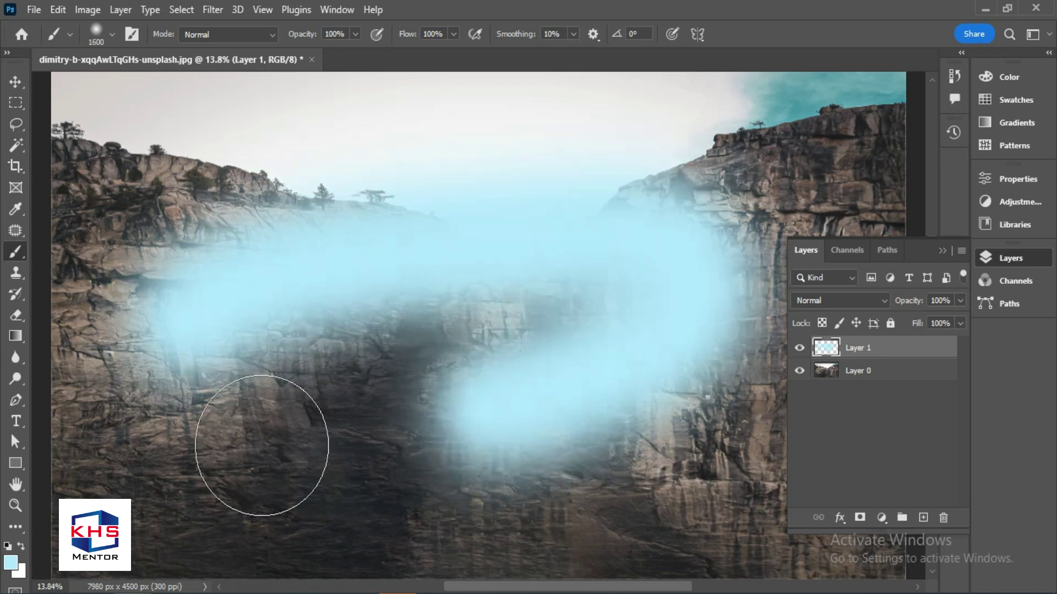
{"action": "mouse_move", "coordinate": [215, 399]}
{"action": "left_mouse_down"}
{"action": "mouse_move", "coordinate": [778, 303]}
{"action": "mouse_move", "coordinate": [776, 205]}
{"action": "mouse_move", "coordinate": [593, 245]}
{"action": "mouse_move", "coordinate": [687, 193]}
{"action": "mouse_move", "coordinate": [754, 212]}
{"action": "mouse_move", "coordinate": [656, 211]}
{"action": "mouse_move", "coordinate": [419, 304]}
{"action": "mouse_move", "coordinate": [291, 260]}
{"action": "mouse_move", "coordinate": [177, 179]}
{"action": "mouse_move", "coordinate": [124, 221]}
{"action": "mouse_move", "coordinate": [125, 187]}
{"action": "mouse_move", "coordinate": [140, 224]}
{"action": "left_mouse_up"}
- Lower the light-blue haze layer's opacity to 33% and adjust its position slightly over the cliffs
{"action": "key", "text": "v"}
{"action": "left_click", "coordinate": [960, 301]}
{"action": "mouse_move", "coordinate": [960, 319]}
{"action": "left_mouse_down"}
{"action": "mouse_move", "coordinate": [883, 325]}
{"action": "mouse_move", "coordinate": [904, 327]}
{"action": "left_mouse_up"}
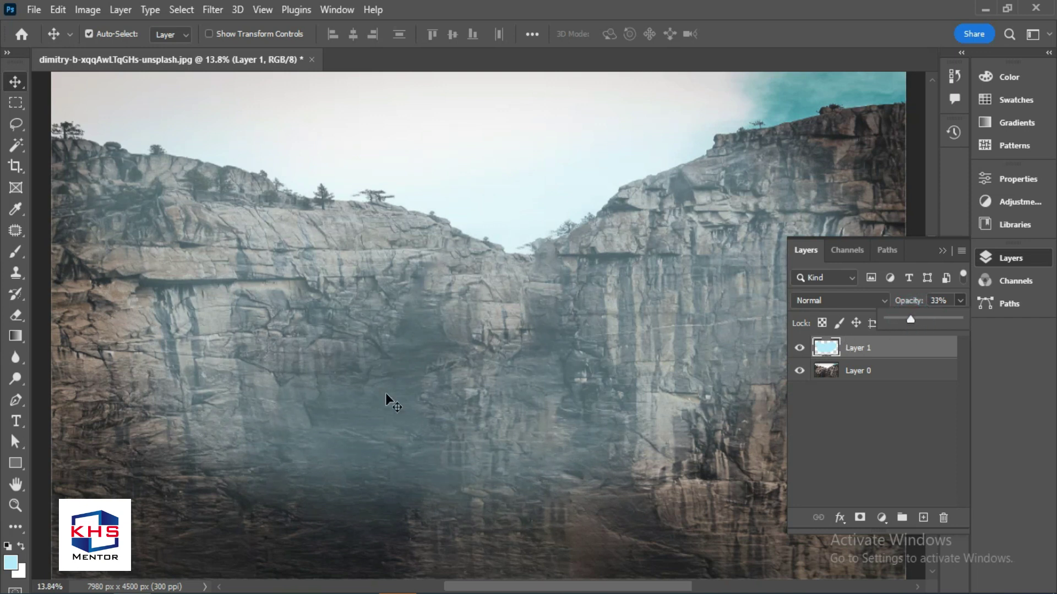
{"action": "left_click", "coordinate": [475, 322]}
{"action": "scroll", "coordinate": [472, 371], "scroll_direction": "down", "scroll_amount": 2}
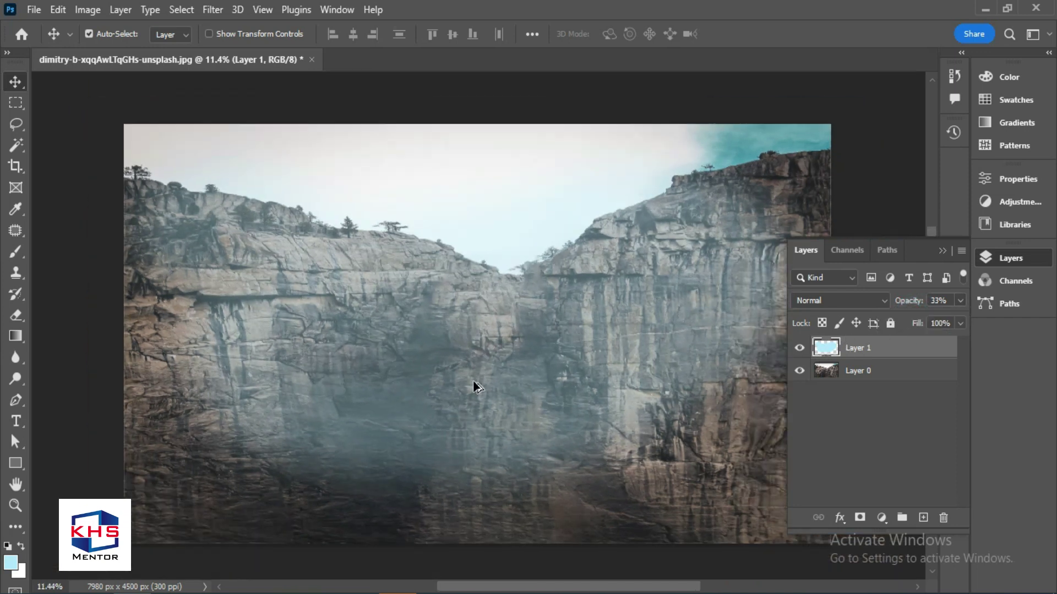
{"action": "left_click_drag", "start_coordinate": [507, 343], "coordinate": [516, 358]}
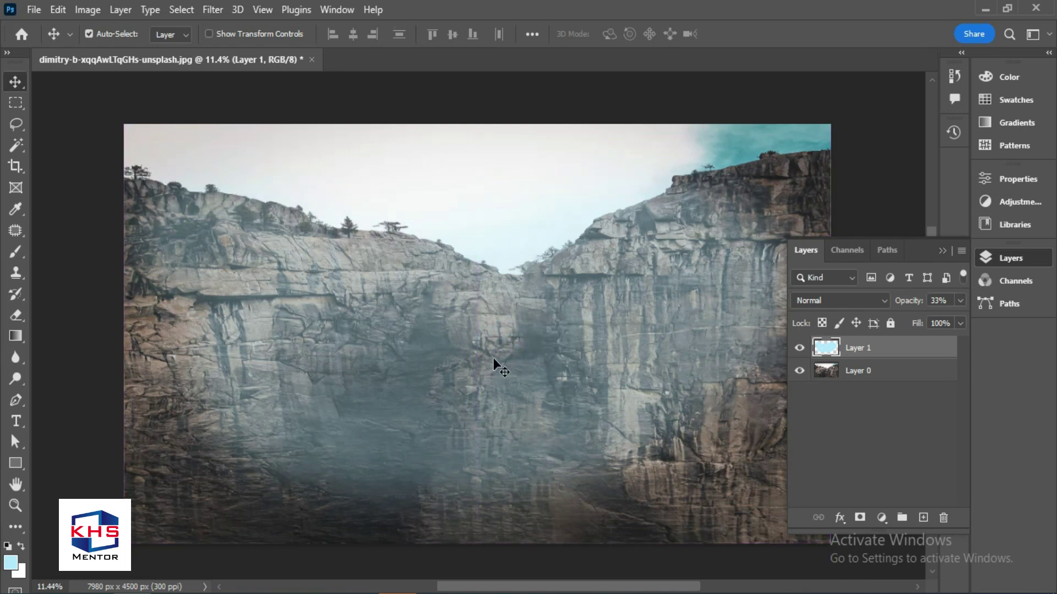
{"action": "scroll", "coordinate": [494, 362], "scroll_direction": "down", "scroll_amount": 1}
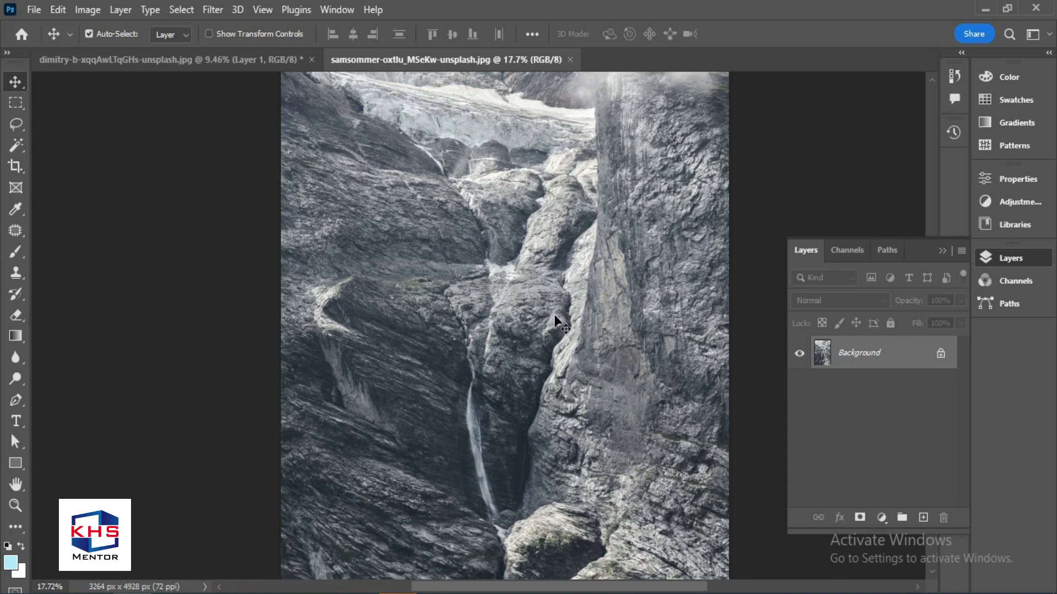
- Lasso the overhanging rock around the waterfall in the samsommer-oxtlu_MSeKw-unsplash.jpg image and copy it to a new layer
{"action": "key", "text": "l"}
{"action": "mouse_move", "coordinate": [564, 341]}
{"action": "left_mouse_down"}
{"action": "mouse_move", "coordinate": [572, 292]}
{"action": "mouse_move", "coordinate": [551, 257]}
{"action": "mouse_move", "coordinate": [435, 258]}
{"action": "left_mouse_up"}
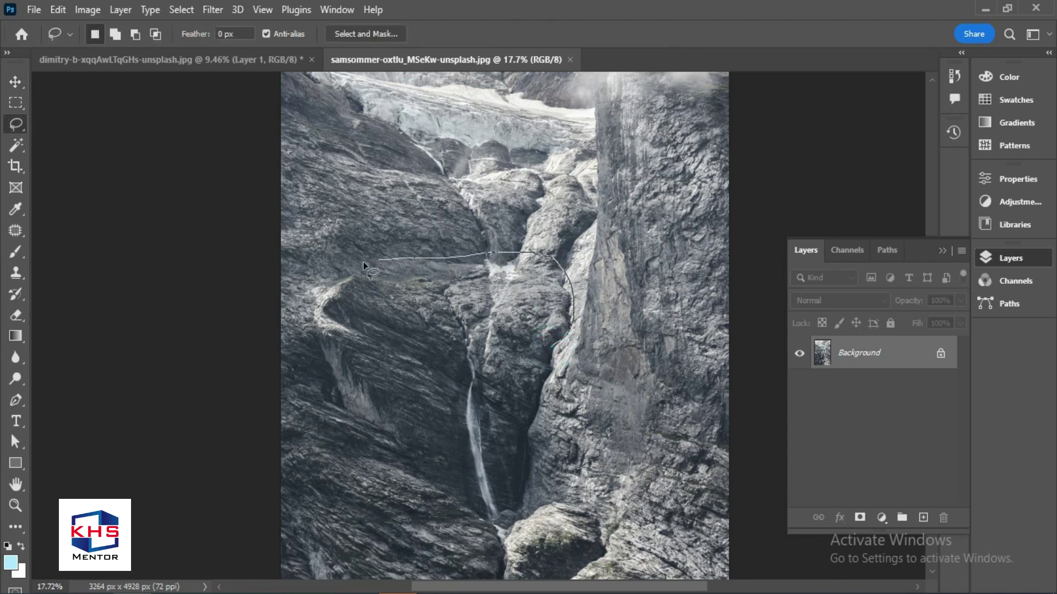
{"action": "left_click_drag", "start_coordinate": [311, 288], "coordinate": [312, 352]}
{"action": "left_click_drag", "start_coordinate": [351, 419], "coordinate": [383, 432]}
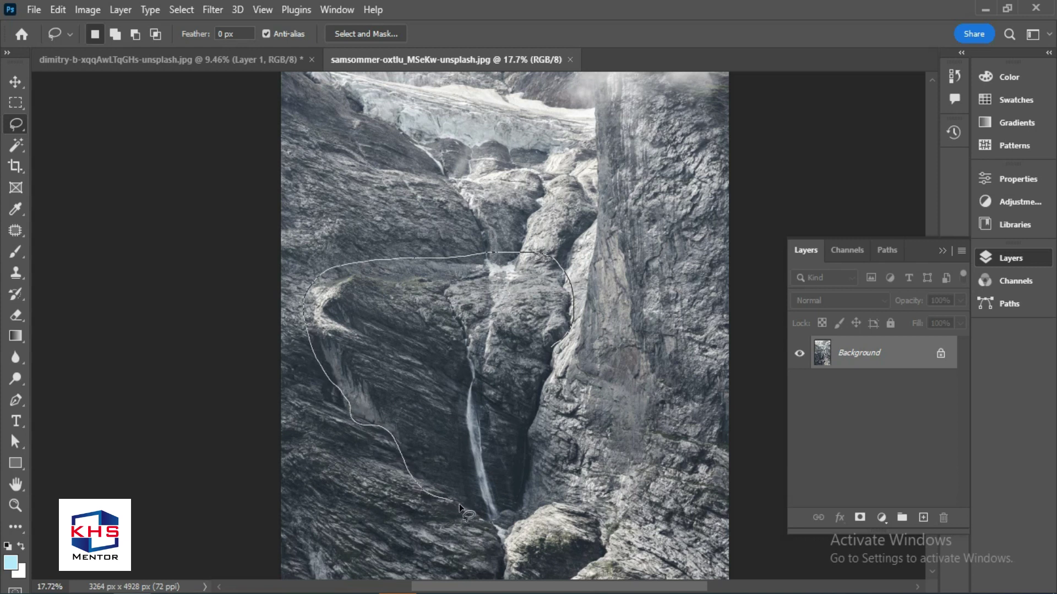
{"action": "mouse_move", "coordinate": [503, 517]}
{"action": "left_mouse_down"}
{"action": "mouse_move", "coordinate": [526, 497]}
{"action": "mouse_move", "coordinate": [551, 350]}
{"action": "mouse_move", "coordinate": [555, 368]}
{"action": "left_mouse_up"}
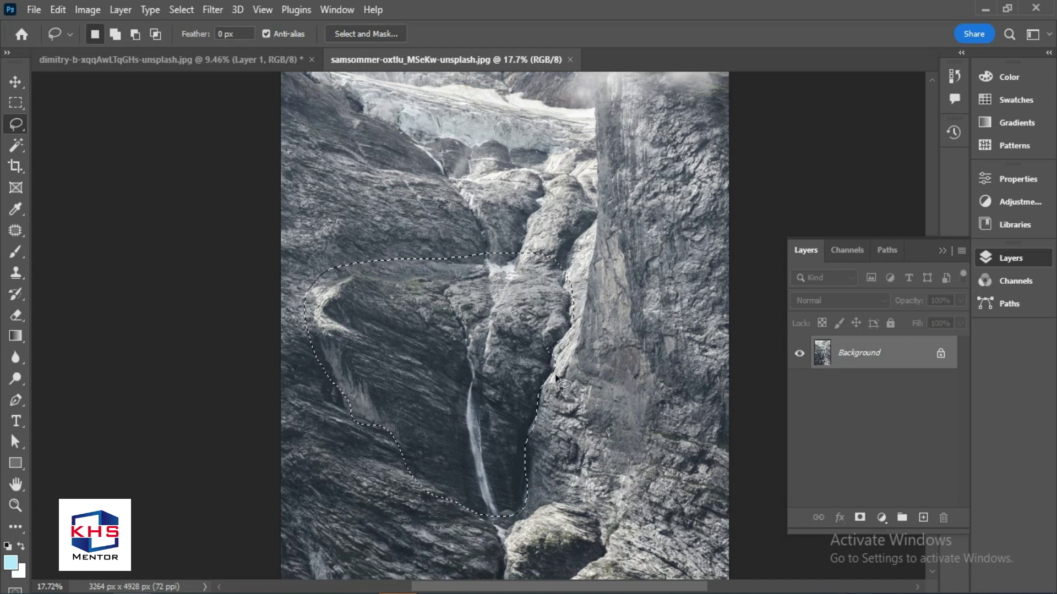
{"action": "key", "text": "ctrl+j"}
- Move the rock cutout into the cliff composition, enlarge it and place it in the lower right corner of the scene
{"action": "key", "text": "v"}
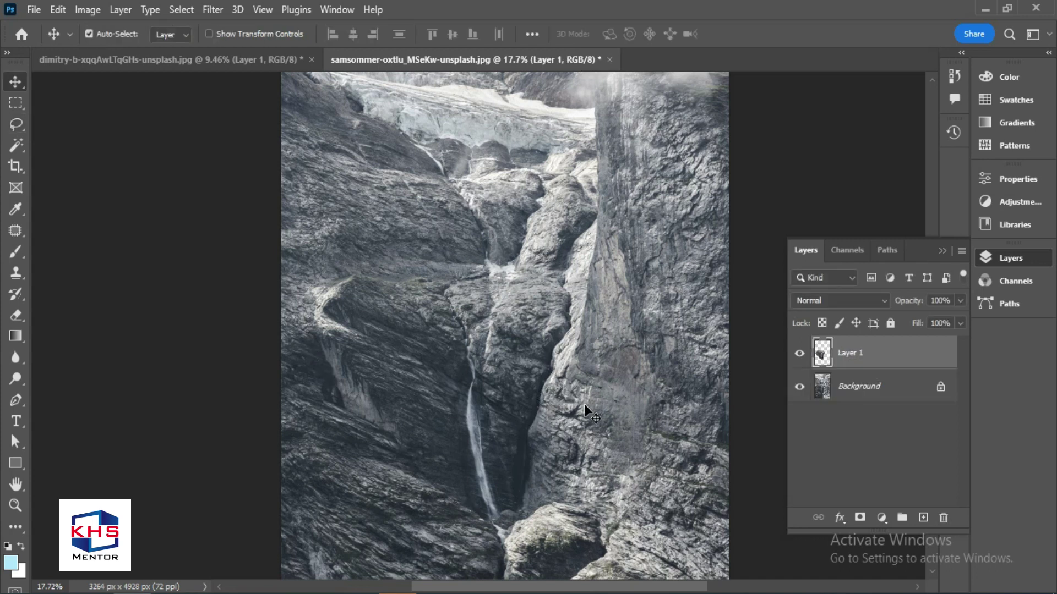
{"action": "left_click_drag", "start_coordinate": [494, 357], "coordinate": [754, 447]}
{"action": "key", "text": "ctrl+t"}
{"action": "left_click_drag", "start_coordinate": [651, 395], "coordinate": [541, 286]}
{"action": "key", "text": "Return"}
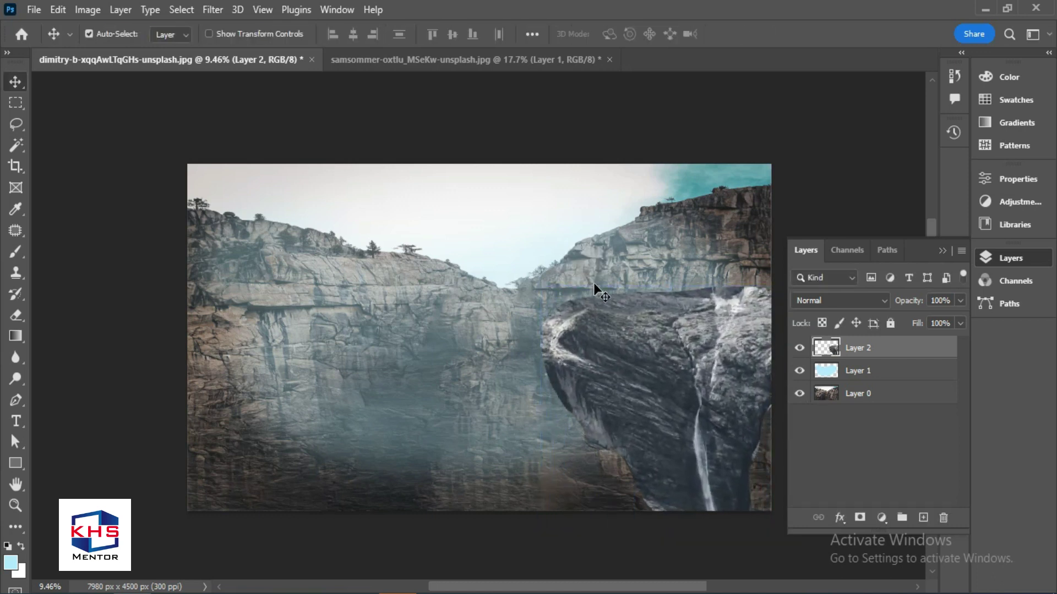
{"action": "left_click_drag", "start_coordinate": [699, 440], "coordinate": [721, 473]}
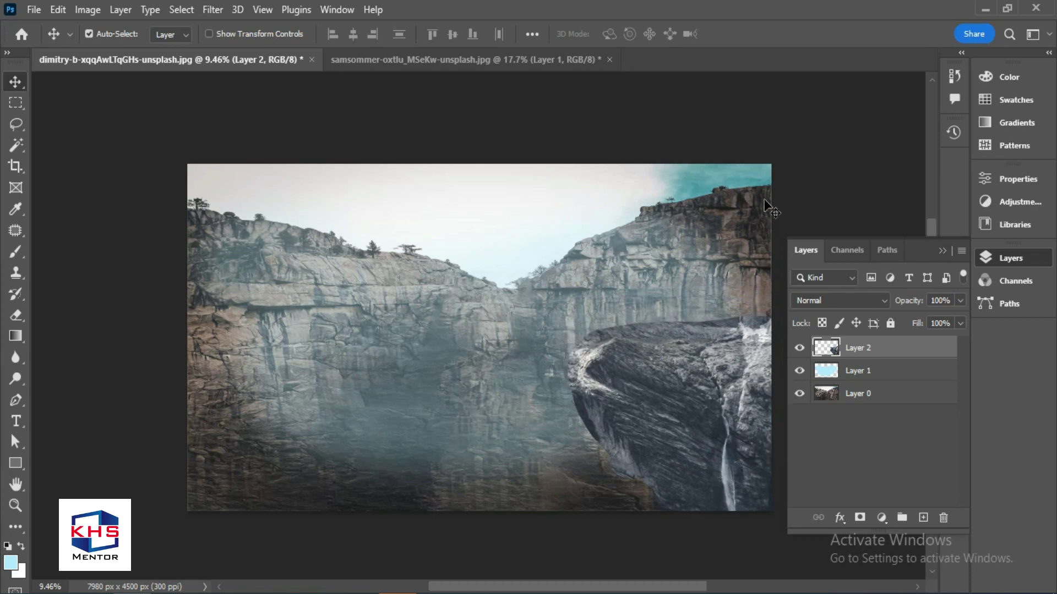
- Apply Color Balance to the background cliff layer with midtone levels of -18, +14 and +67
{"action": "left_click", "coordinate": [772, 189]}
{"action": "key", "text": "ctrl+b"}
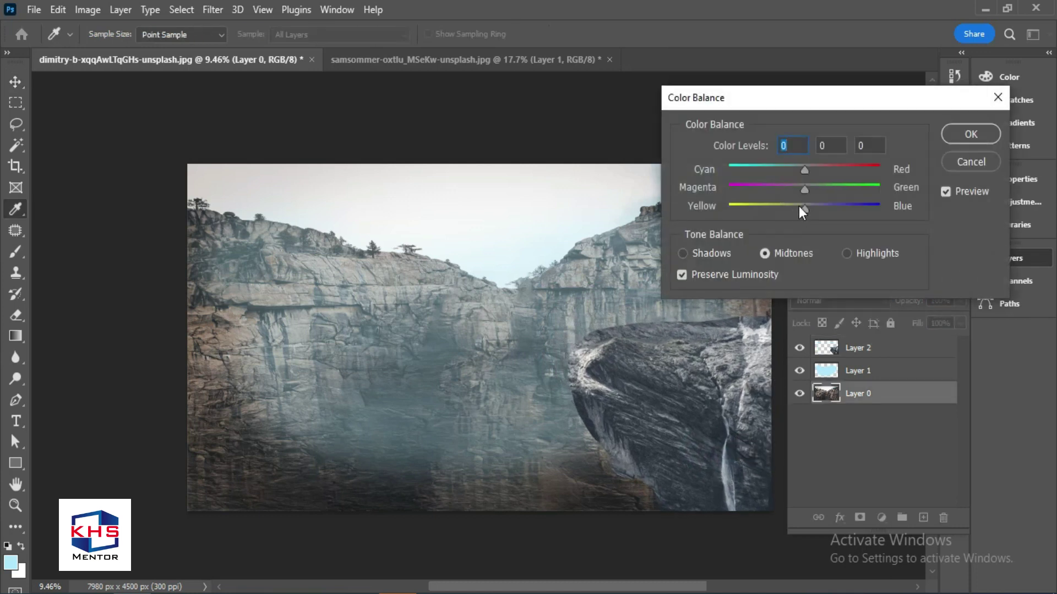
{"action": "left_click_drag", "start_coordinate": [810, 209], "coordinate": [839, 215]}
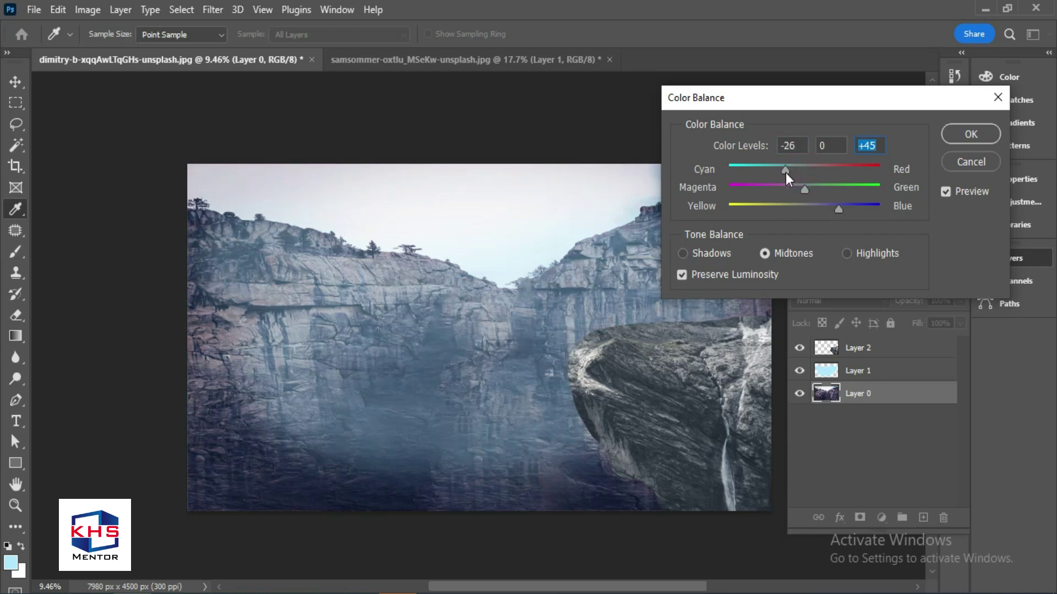
{"action": "left_click_drag", "start_coordinate": [806, 177], "coordinate": [857, 210]}
{"action": "left_click", "coordinate": [972, 136]}
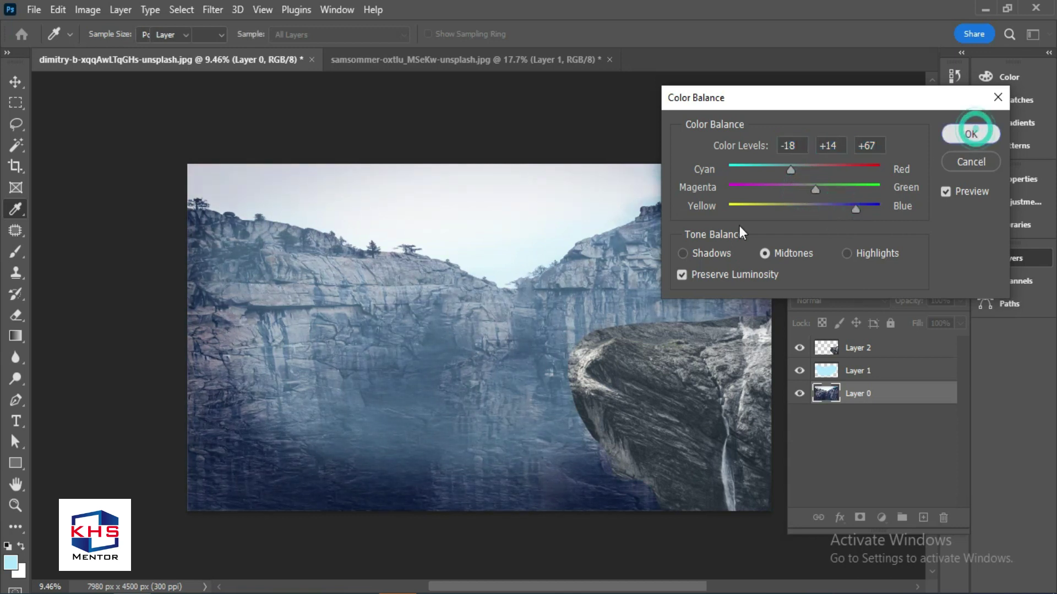
{"action": "left_click", "coordinate": [737, 399]}
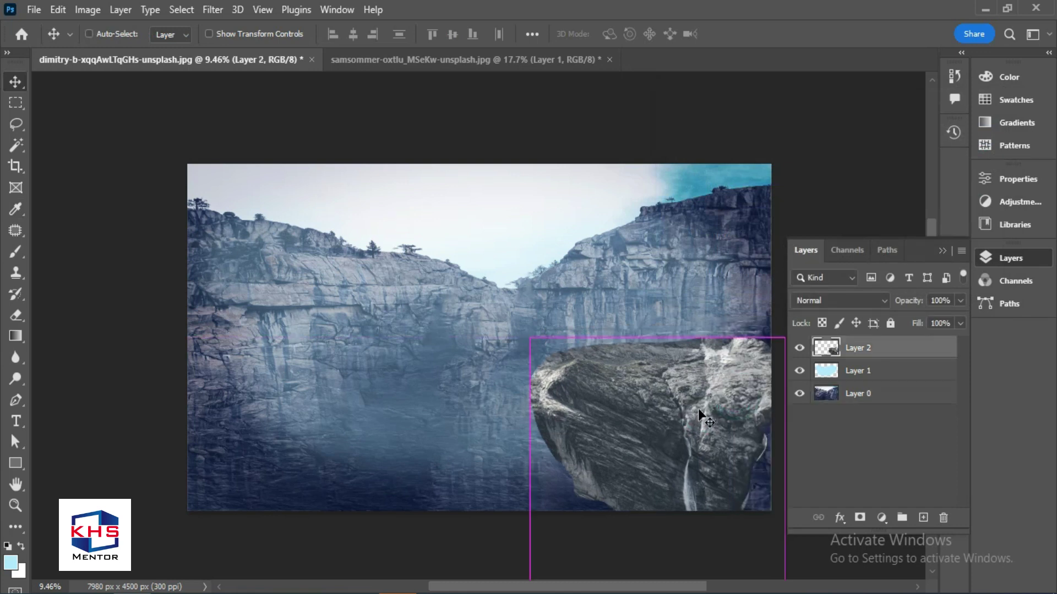
{"action": "key", "text": "ctrl"}
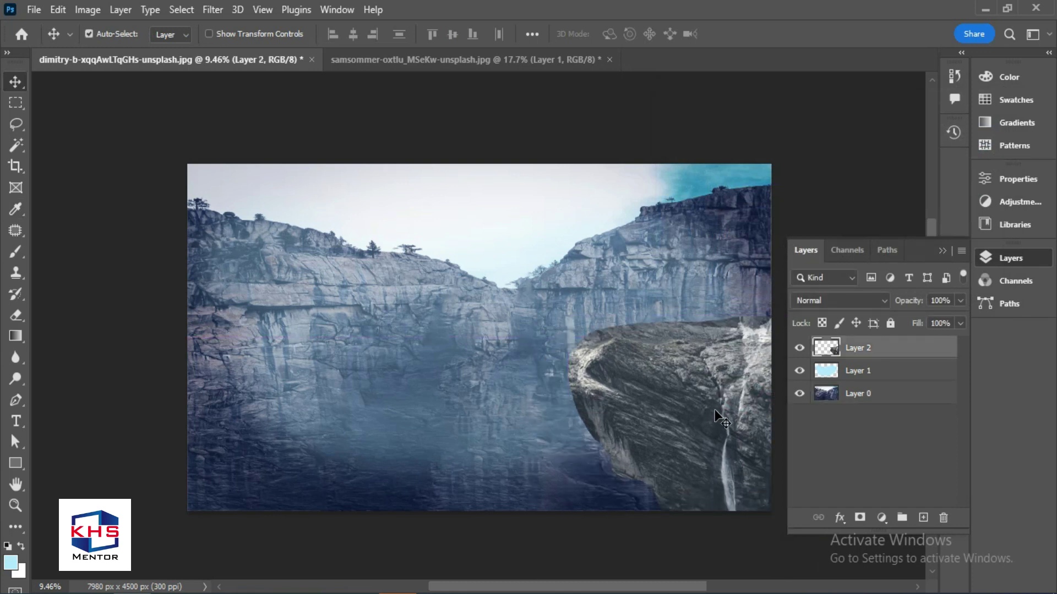
{"action": "key", "text": "ctrl+b"}
{"action": "mouse_move", "coordinate": [807, 210]}
{"action": "left_mouse_down"}
{"action": "mouse_move", "coordinate": [834, 210]}
{"action": "mouse_move", "coordinate": [826, 215]}
{"action": "left_mouse_up"}
{"action": "left_click_drag", "start_coordinate": [803, 170], "coordinate": [827, 171]}
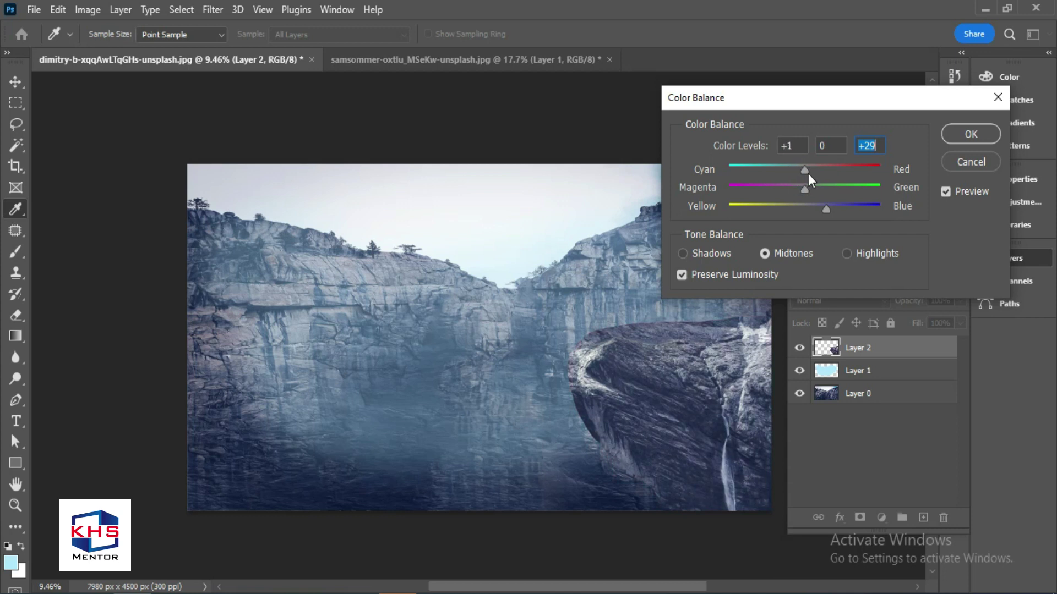
{"action": "left_click", "coordinate": [969, 165]}
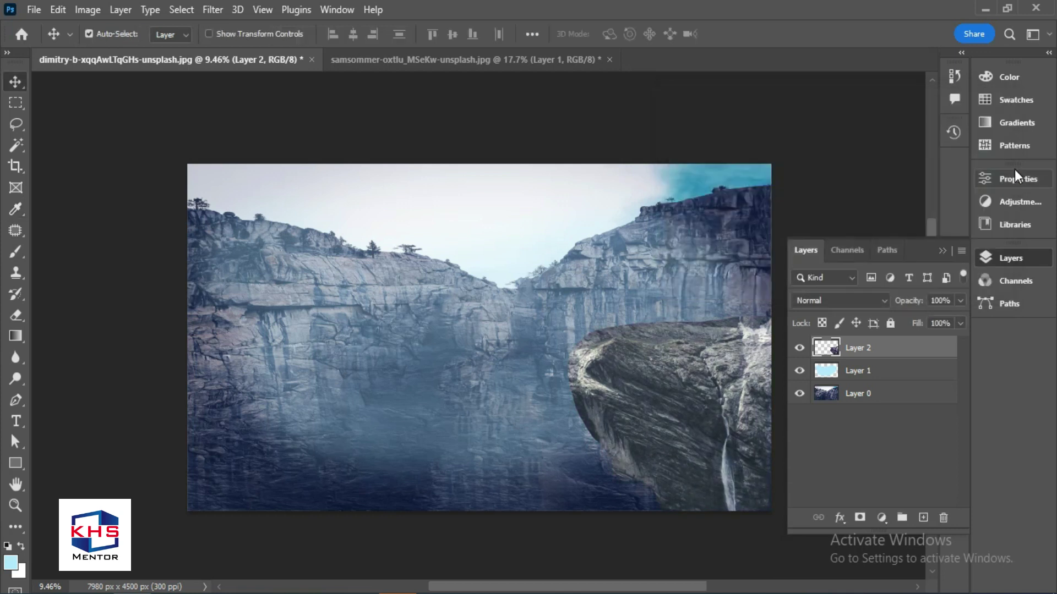
- Darken the foreground rock layer with Levels, using input white 247, output white 176 and darker midtones
{"action": "key", "text": "ctrl+l"}
{"action": "left_click_drag", "start_coordinate": [822, 270], "coordinate": [762, 266]}
{"action": "left_click_drag", "start_coordinate": [819, 197], "coordinate": [816, 197]}
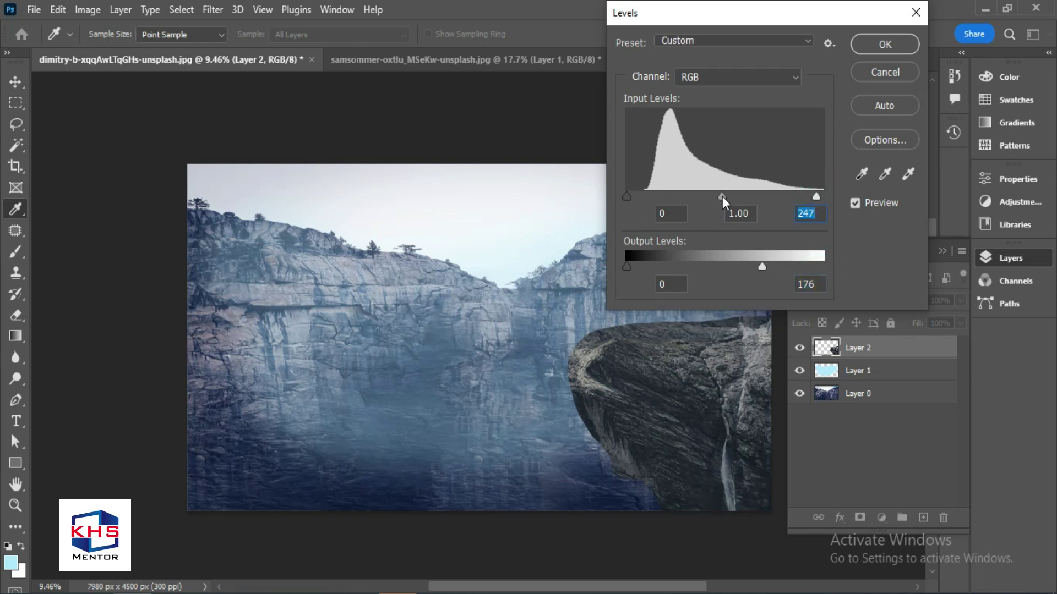
{"action": "left_click_drag", "start_coordinate": [723, 196], "coordinate": [744, 198]}
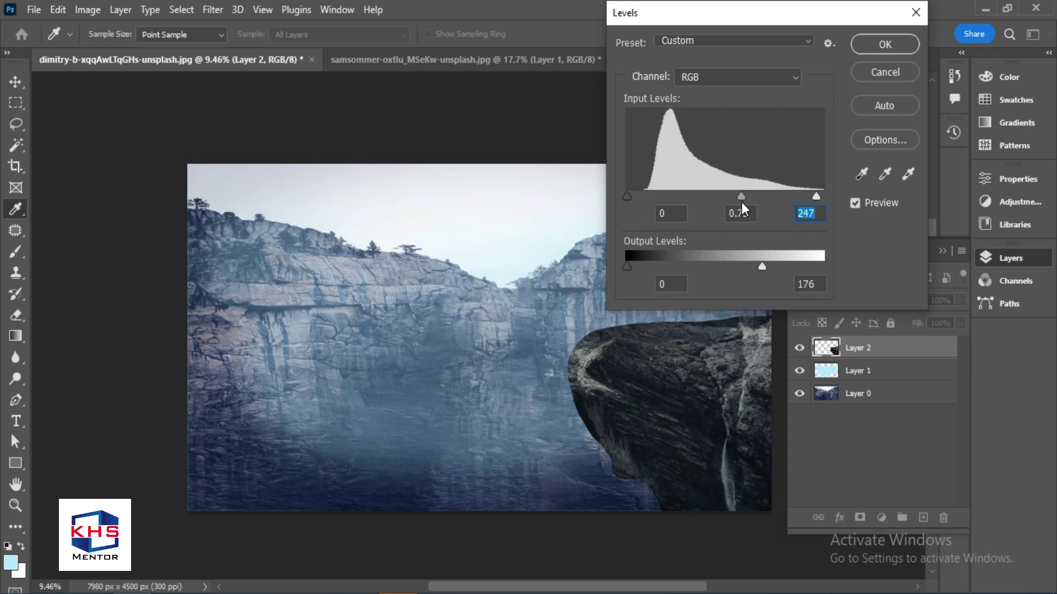
{"action": "left_click", "coordinate": [898, 41]}
- Tint the foreground rock with Color Balance, setting yellow–blue to +45 and shifting the midtones toward cyan
{"action": "key", "text": "ctrl+b"}
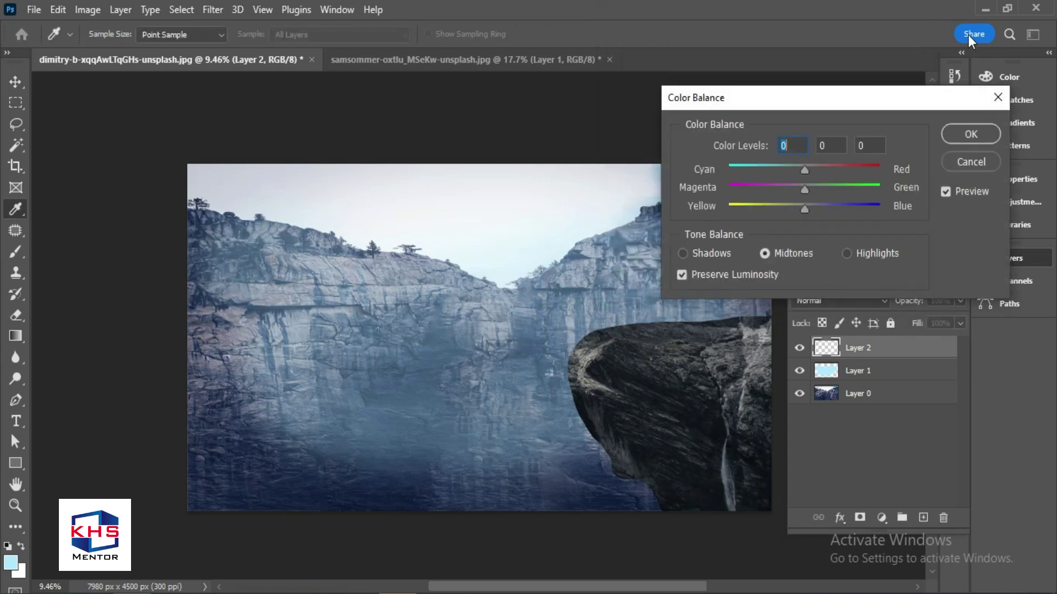
{"action": "left_click_drag", "start_coordinate": [816, 204], "coordinate": [840, 211]}
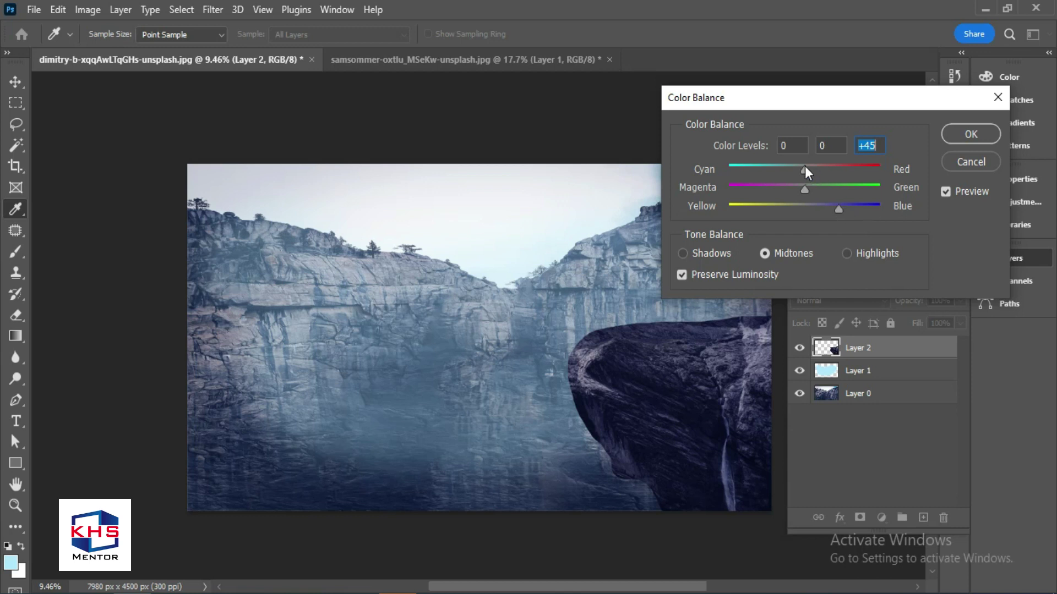
{"action": "left_click", "coordinate": [785, 166]}
{"action": "key", "text": "Return"}
{"action": "key", "text": "v"}
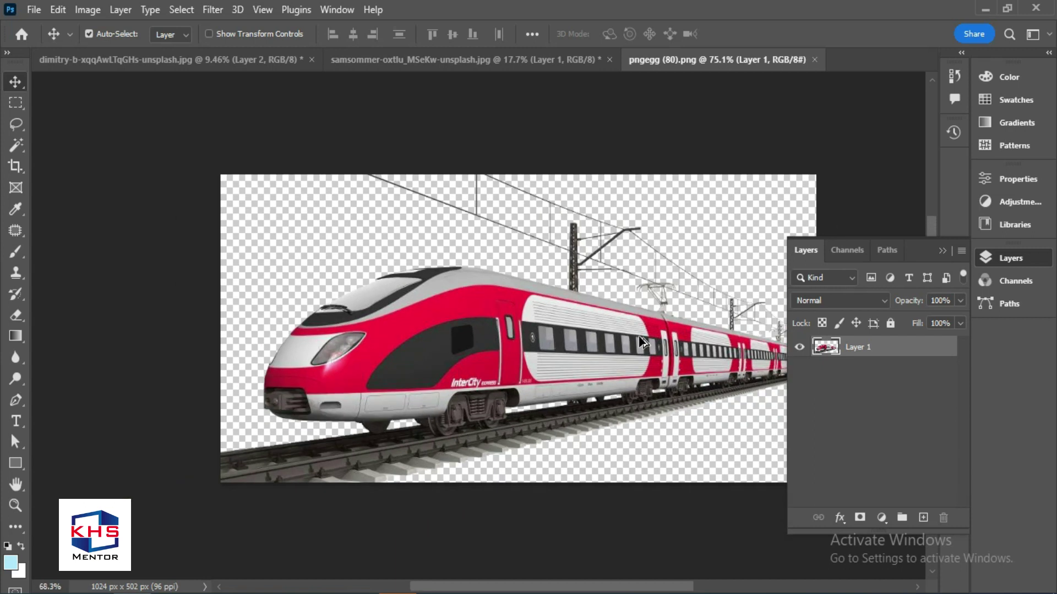
- Trace the train's roofline in pngegg (80).png with the Pen tool, from the rear carriage to the tallest mast
{"action": "left_click", "coordinate": [942, 251]}
{"action": "scroll", "coordinate": [768, 336], "scroll_direction": "up", "scroll_amount": 2}
{"action": "scroll", "coordinate": [767, 336], "scroll_direction": "up", "scroll_amount": 1}
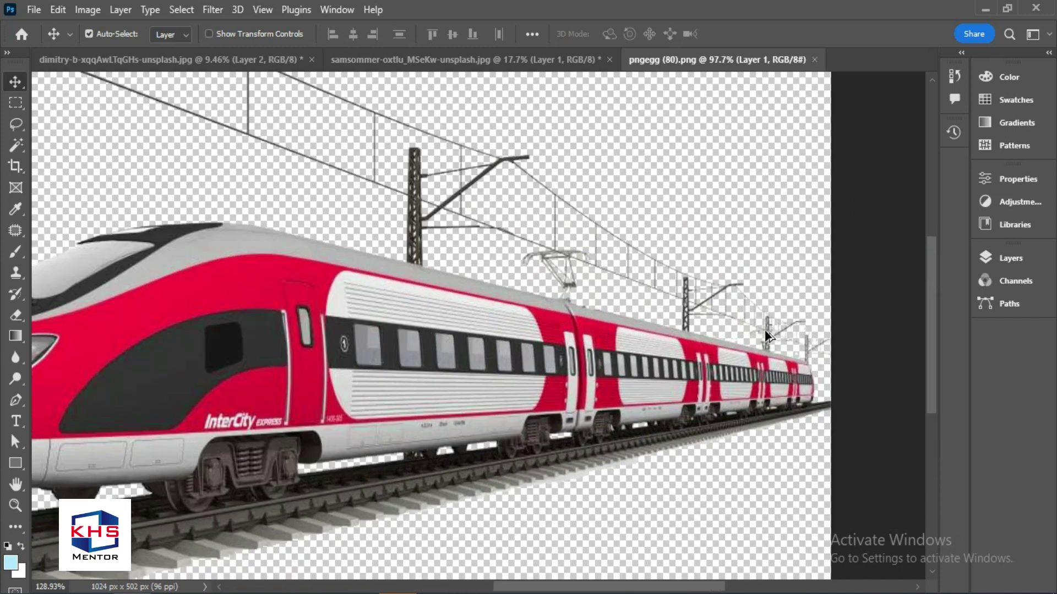
{"action": "key", "text": "p"}
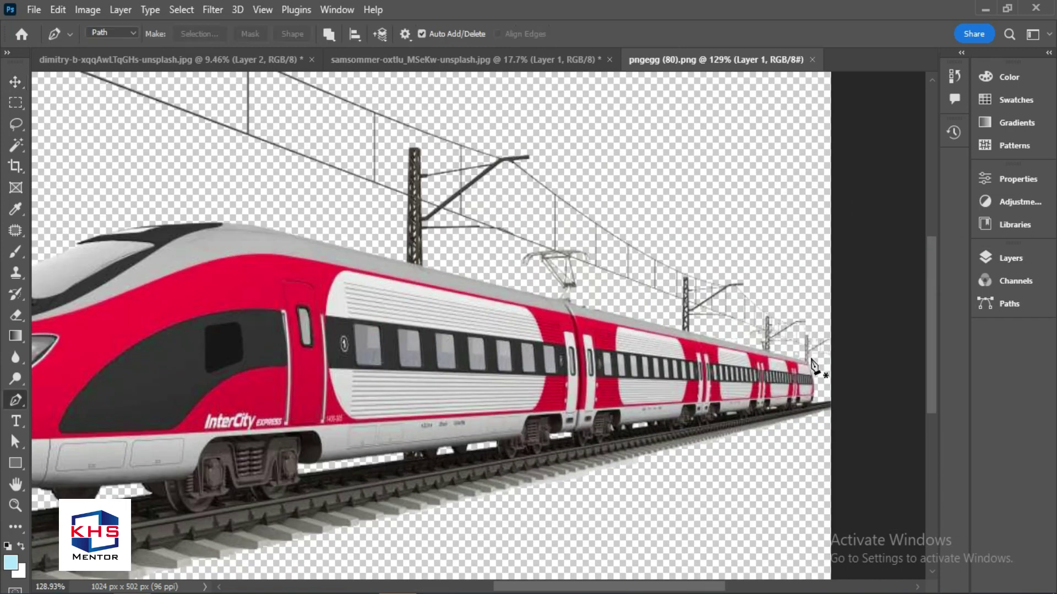
{"action": "scroll", "coordinate": [816, 376], "scroll_direction": "up", "scroll_amount": 5}
{"action": "left_click_drag", "start_coordinate": [798, 356], "coordinate": [782, 355]}
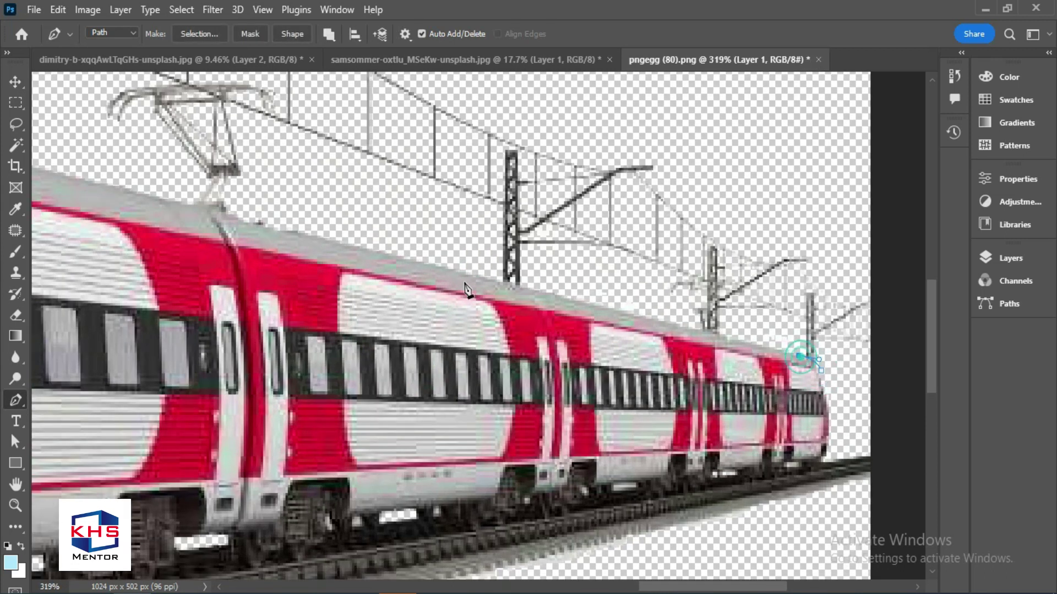
{"action": "left_click", "coordinate": [502, 282]}
{"action": "scroll", "coordinate": [456, 287], "scroll_direction": "left", "scroll_amount": 5}
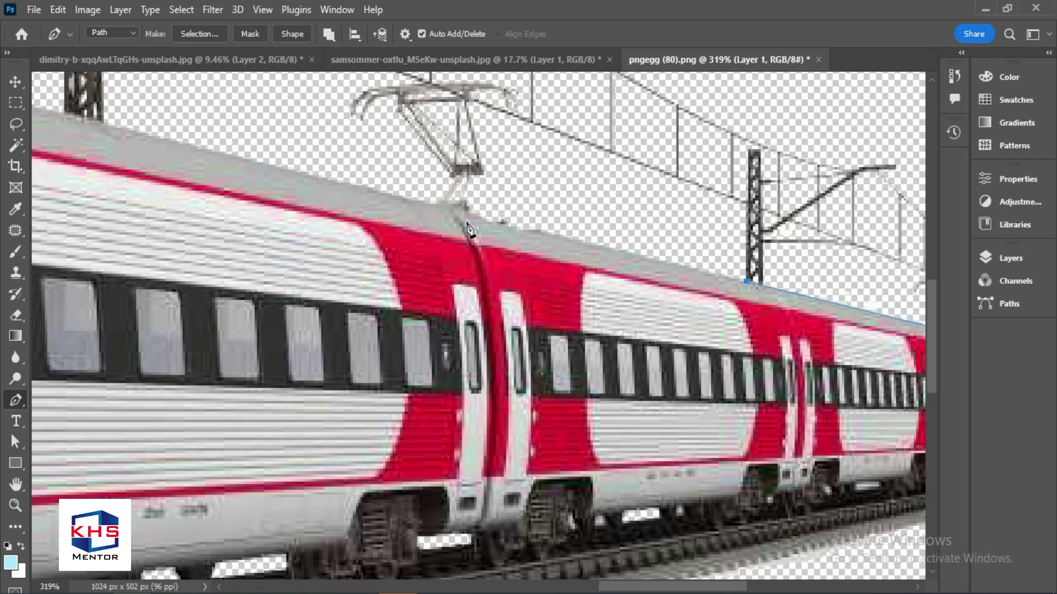
{"action": "scroll", "coordinate": [443, 209], "scroll_direction": "left", "scroll_amount": 3}
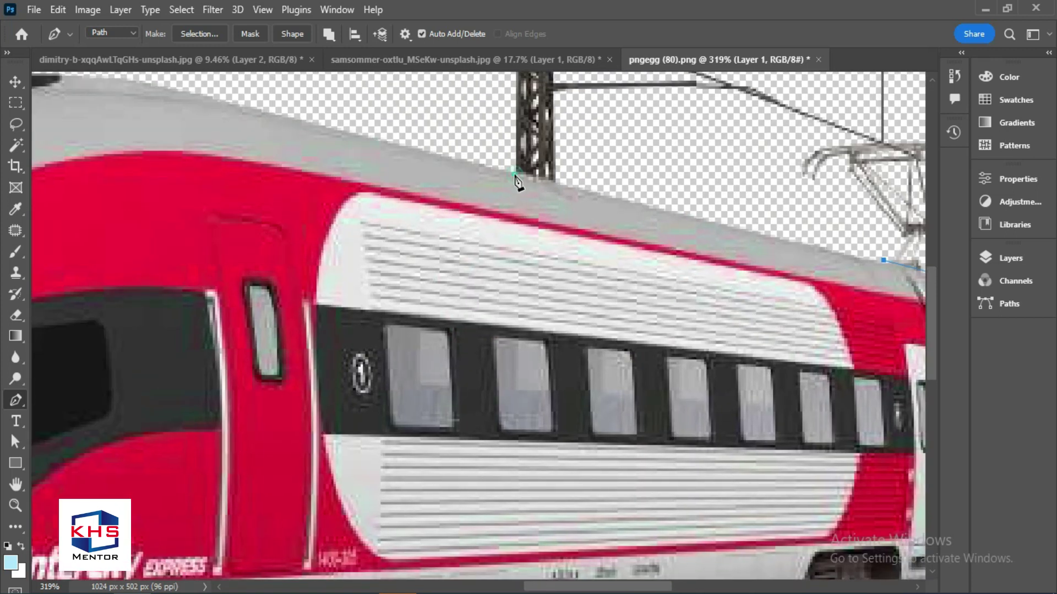
{"action": "left_click", "coordinate": [517, 177]}
- Extend the path around the overhead masts and wires outside the canvas and close it at the train's rear end
{"action": "scroll", "coordinate": [524, 250], "scroll_direction": "down", "scroll_amount": 5}
{"action": "scroll", "coordinate": [527, 250], "scroll_direction": "down", "scroll_amount": 3}
{"action": "scroll", "coordinate": [295, 184], "scroll_direction": "up", "scroll_amount": 2}
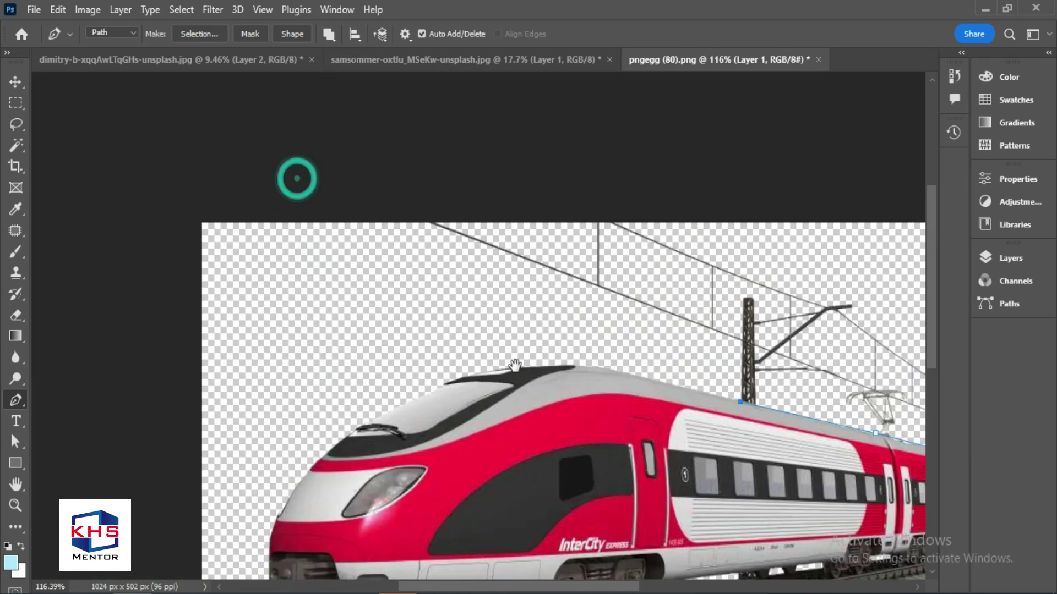
{"action": "left_click", "coordinate": [426, 285]}
{"action": "left_click", "coordinate": [373, 172]}
{"action": "left_click", "coordinate": [696, 156]}
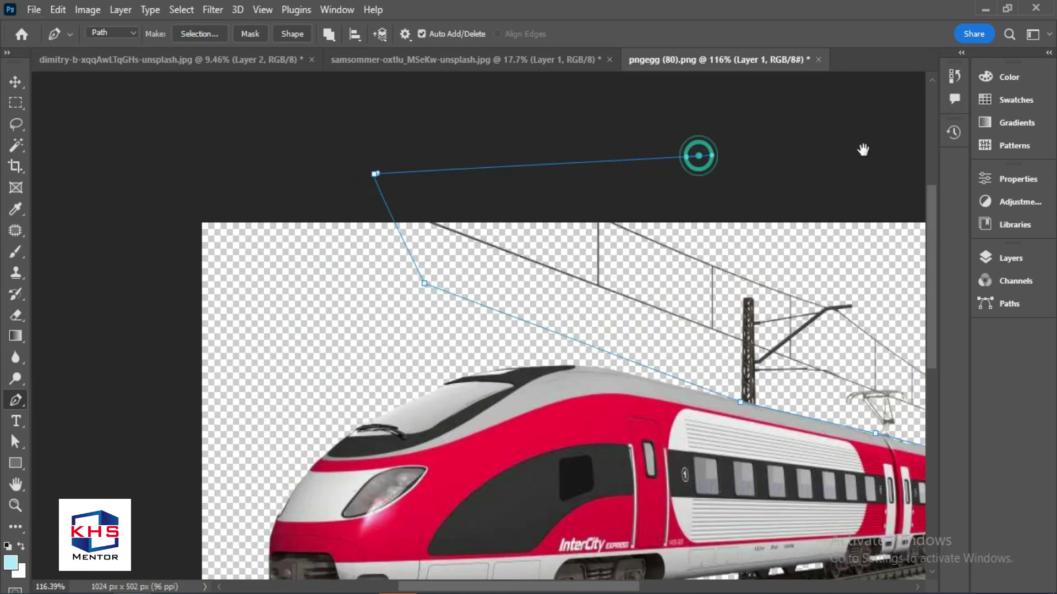
{"action": "left_click_drag", "start_coordinate": [793, 160], "coordinate": [398, 148]}
{"action": "left_click", "coordinate": [742, 179]}
{"action": "left_click_drag", "start_coordinate": [815, 258], "coordinate": [821, 314]}
{"action": "left_click", "coordinate": [783, 416]}
{"action": "left_click", "coordinate": [758, 465]}
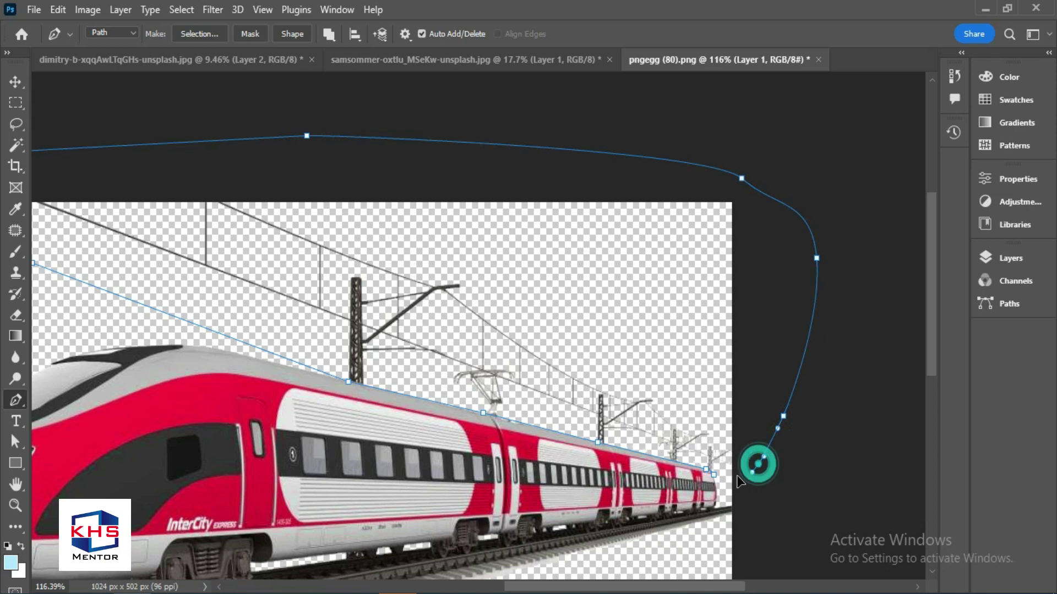
{"action": "left_click", "coordinate": [713, 474]}
- Convert the closed path to a selection, delete the masts and overhead wires above the train, and deselect
{"action": "key", "text": "ctrl+Return"}
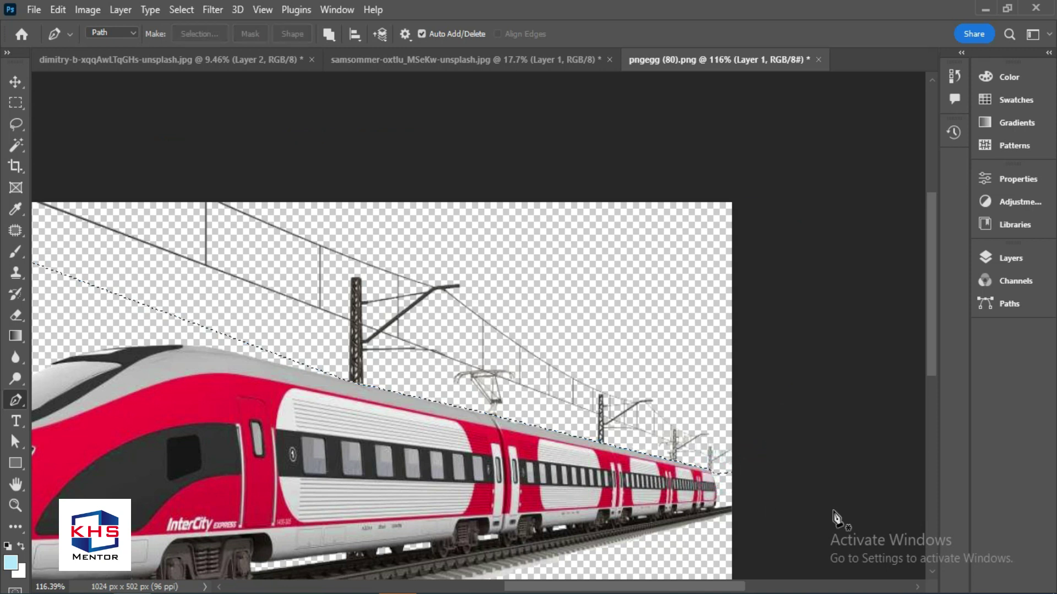
{"action": "key", "text": "Delete"}
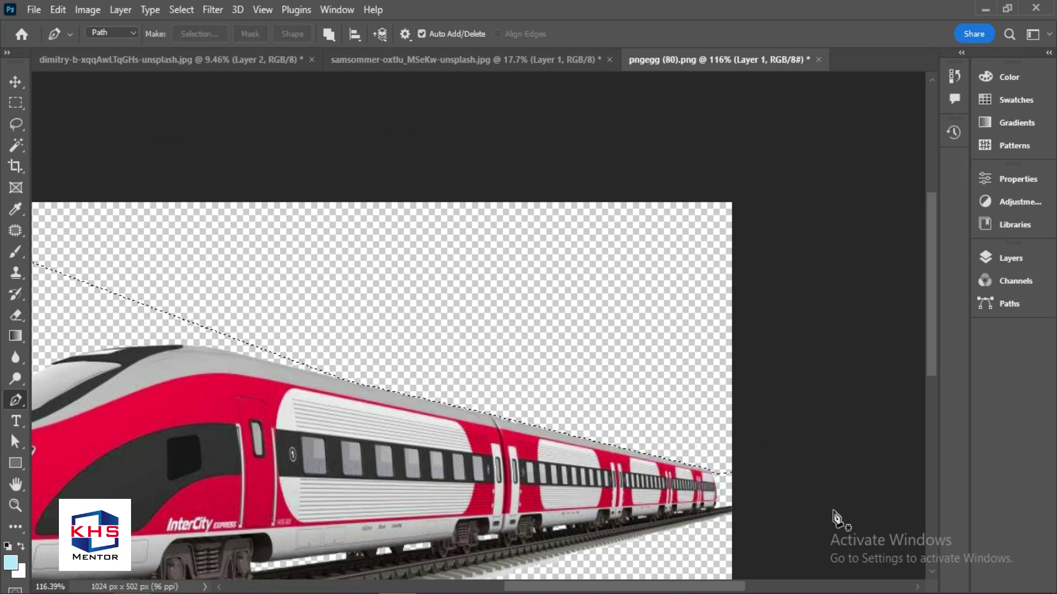
{"action": "key", "text": "ctrl+d"}
{"action": "scroll", "coordinate": [548, 405], "scroll_direction": "down", "scroll_amount": 2}
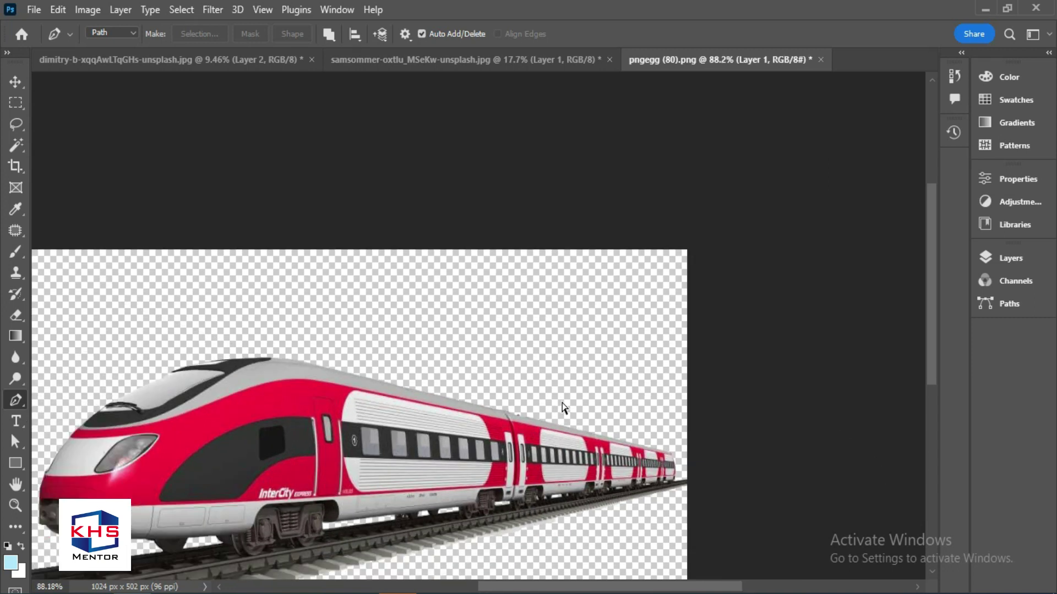
- Tint the train with Color Balance, setting the midtones' cyan–red level to +31 and yellow–blue to +21
{"action": "key", "text": "ctrl+b"}
{"action": "left_click_drag", "start_coordinate": [807, 169], "coordinate": [821, 171]}
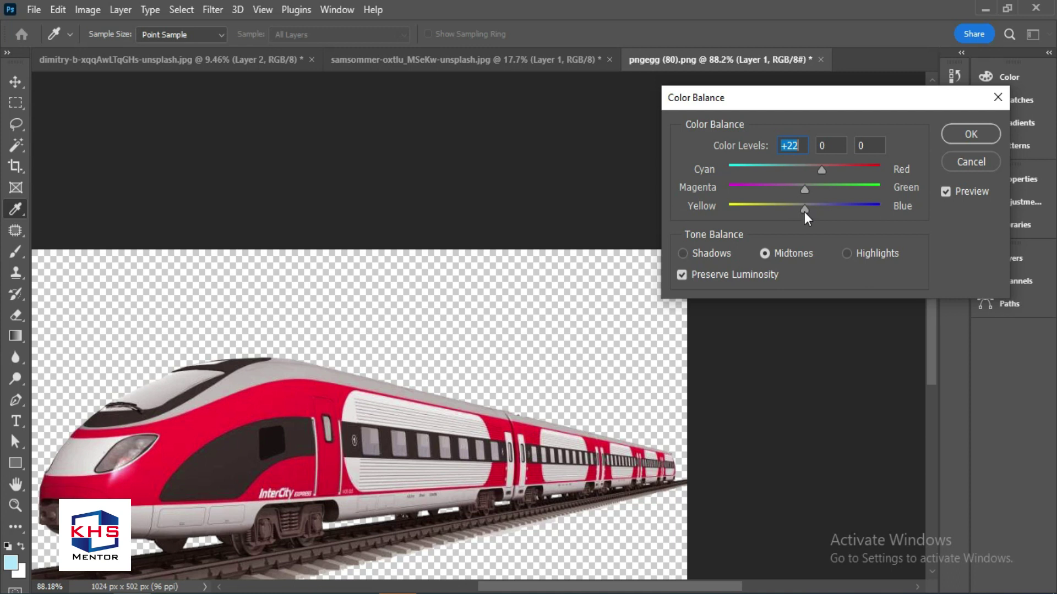
{"action": "left_click_drag", "start_coordinate": [803, 210], "coordinate": [784, 211]}
{"action": "left_click_drag", "start_coordinate": [815, 168], "coordinate": [827, 174]}
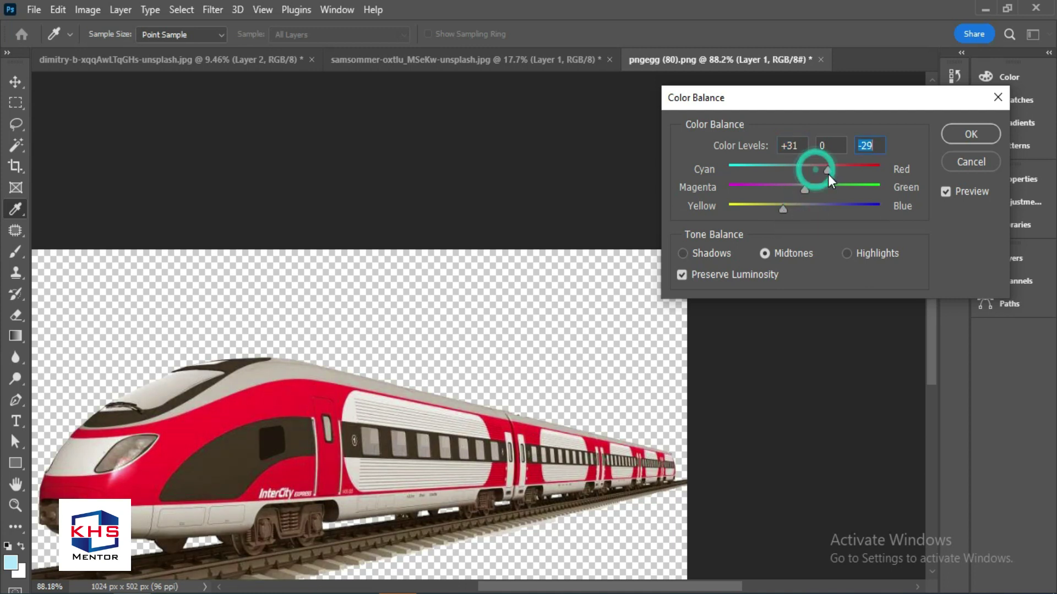
{"action": "left_click_drag", "start_coordinate": [814, 210], "coordinate": [821, 210]}
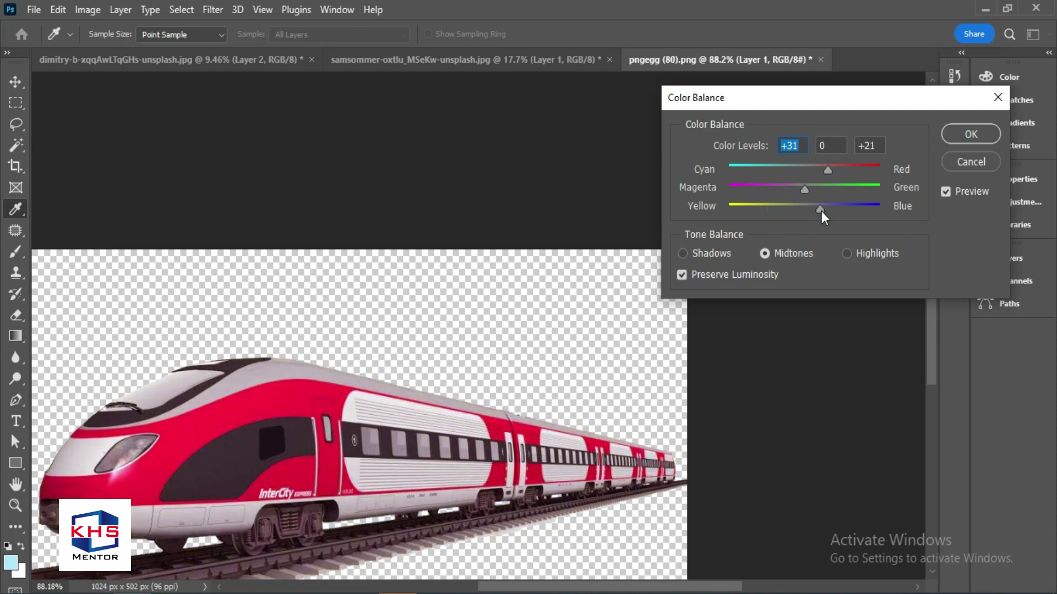
{"action": "key", "text": "Return"}
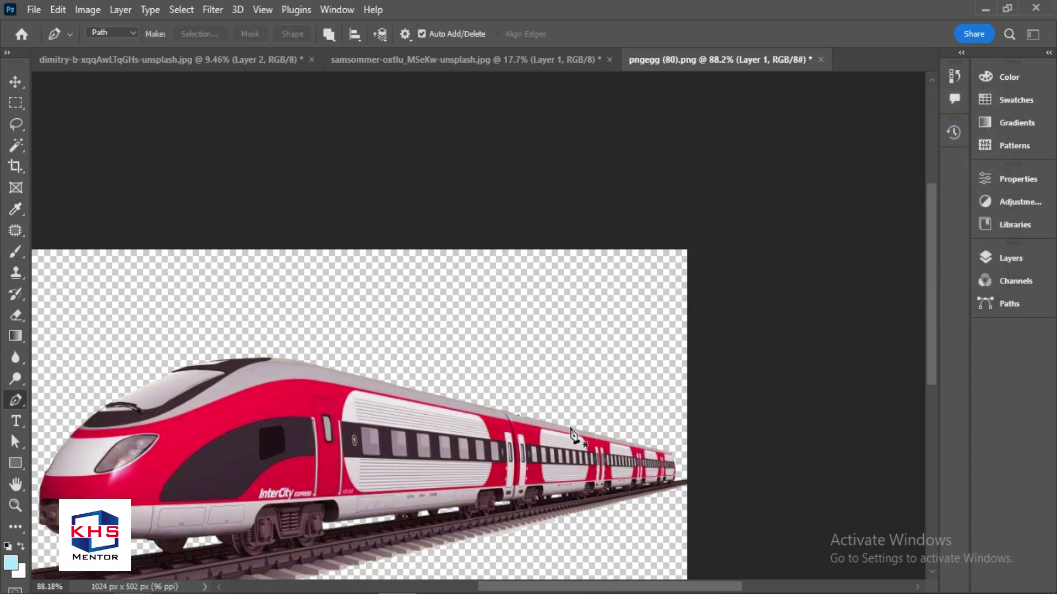
- Place the train in the cliff composite, enlarged to about 474%, in front of the cliffs at the image's left edge
{"action": "key", "text": "v"}
{"action": "left_click_drag", "start_coordinate": [520, 449], "coordinate": [285, 106]}
{"action": "left_click_drag", "start_coordinate": [505, 356], "coordinate": [168, 425]}
{"action": "key", "text": "ctrl+t"}
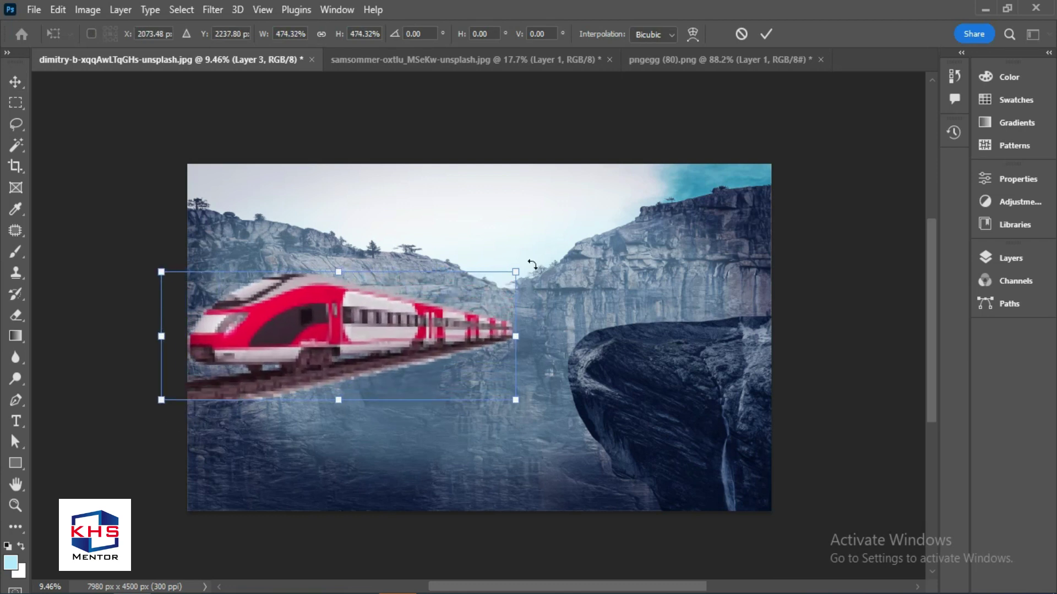
- Distort the train by raising its rear upper corner, pulling the front upper corner inward, and shifting the rear edge slightly outward
{"action": "right_click", "coordinate": [477, 321]}
{"action": "left_click", "coordinate": [538, 319]}
{"action": "left_click_drag", "start_coordinate": [515, 272], "coordinate": [504, 203]}
{"action": "left_click_drag", "start_coordinate": [161, 272], "coordinate": [205, 265]}
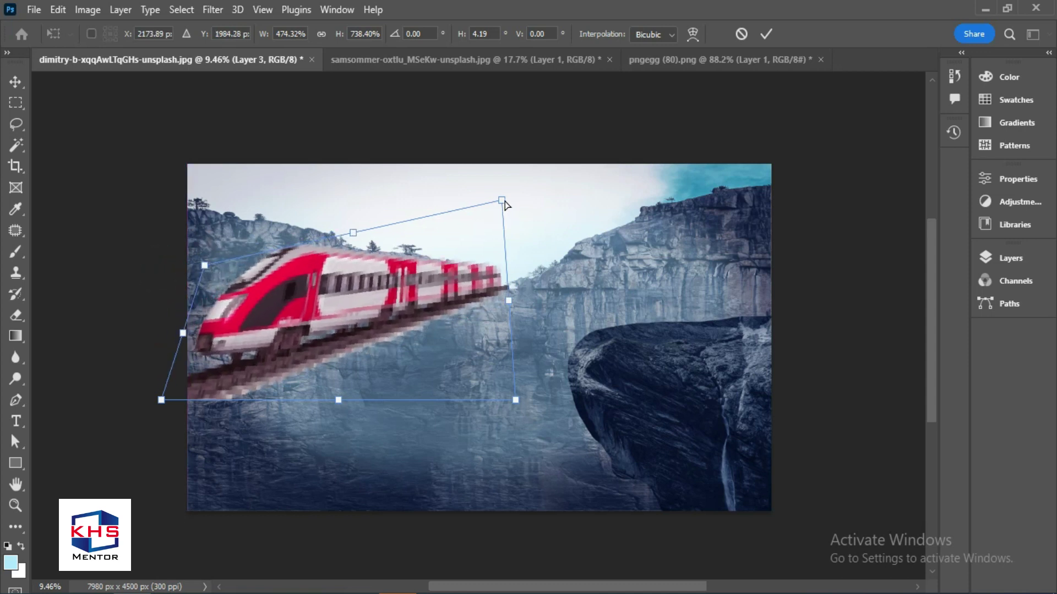
{"action": "left_click_drag", "start_coordinate": [503, 203], "coordinate": [503, 207]}
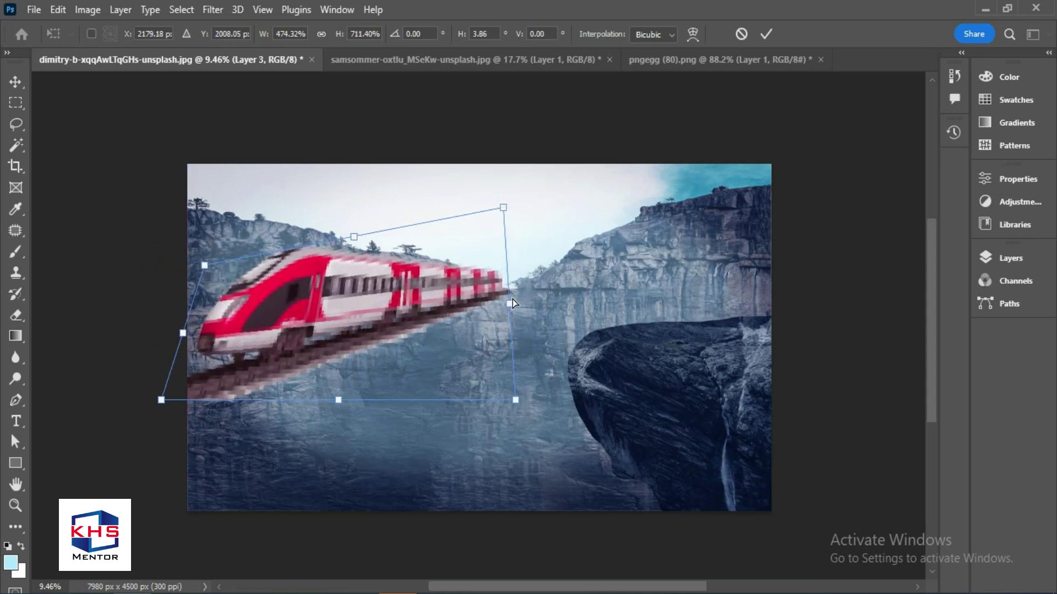
{"action": "left_click_drag", "start_coordinate": [513, 303], "coordinate": [517, 306]}
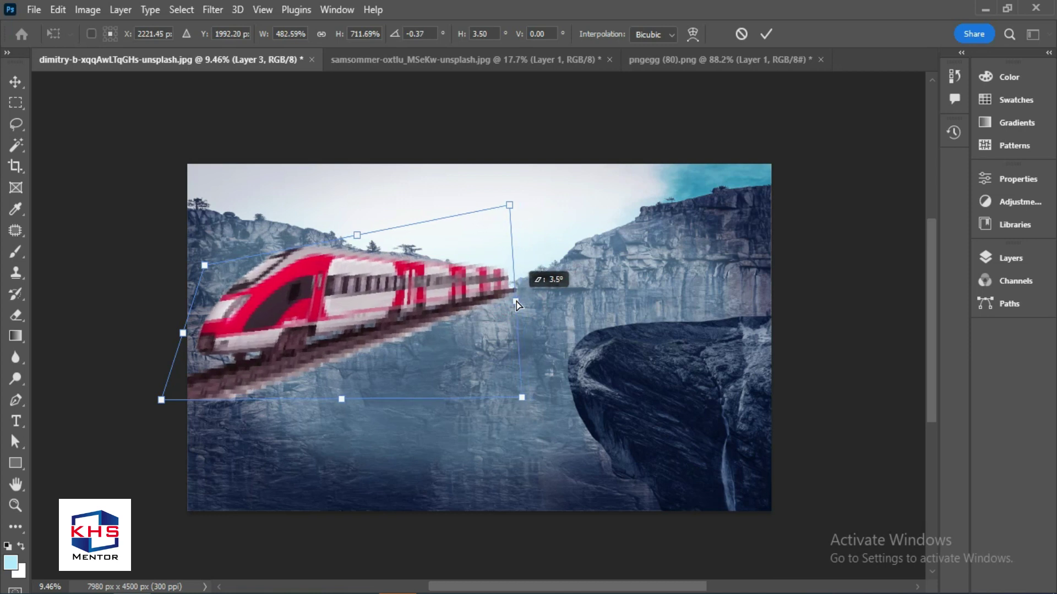
- Skew the train's upper edge slightly toward the front and lower that edge with Distort
{"action": "right_click", "coordinate": [501, 248]}
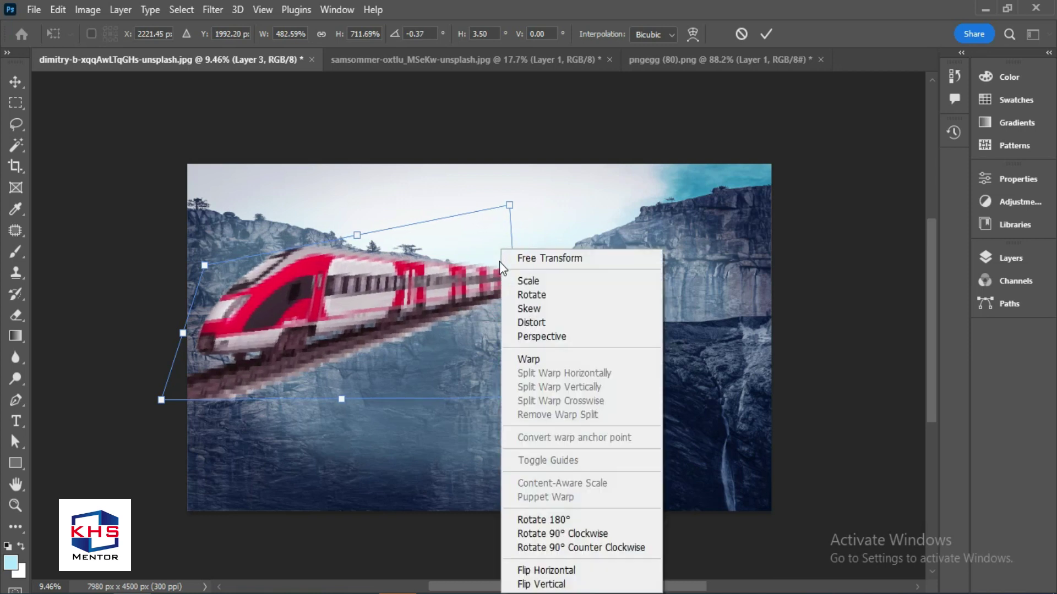
{"action": "left_click", "coordinate": [546, 308]}
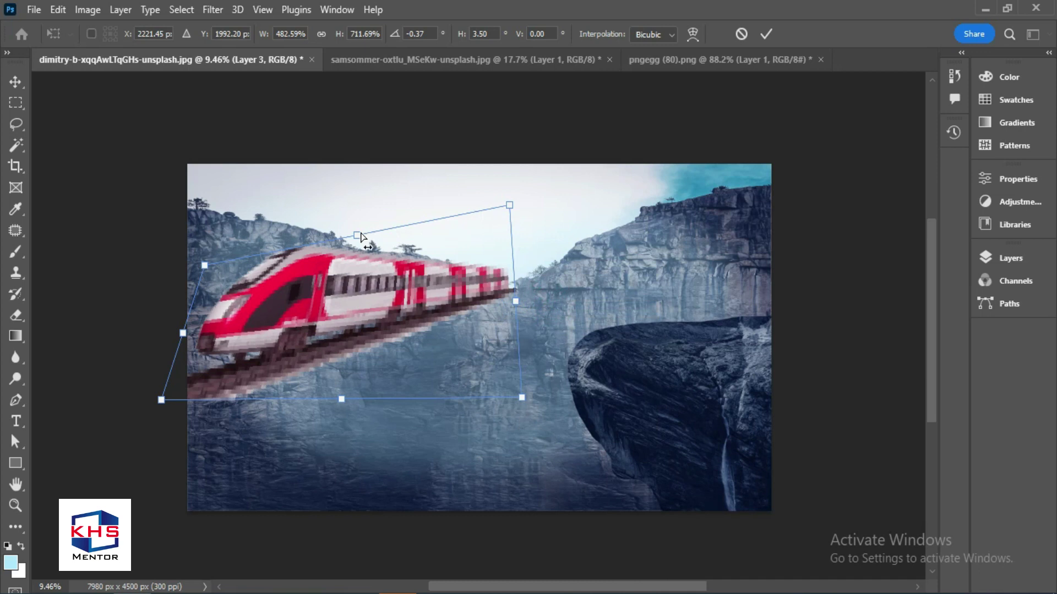
{"action": "mouse_move", "coordinate": [360, 233]}
{"action": "left_mouse_down"}
{"action": "mouse_move", "coordinate": [357, 247]}
{"action": "mouse_move", "coordinate": [331, 248]}
{"action": "mouse_move", "coordinate": [348, 246]}
{"action": "left_mouse_up"}
{"action": "right_click", "coordinate": [398, 276]}
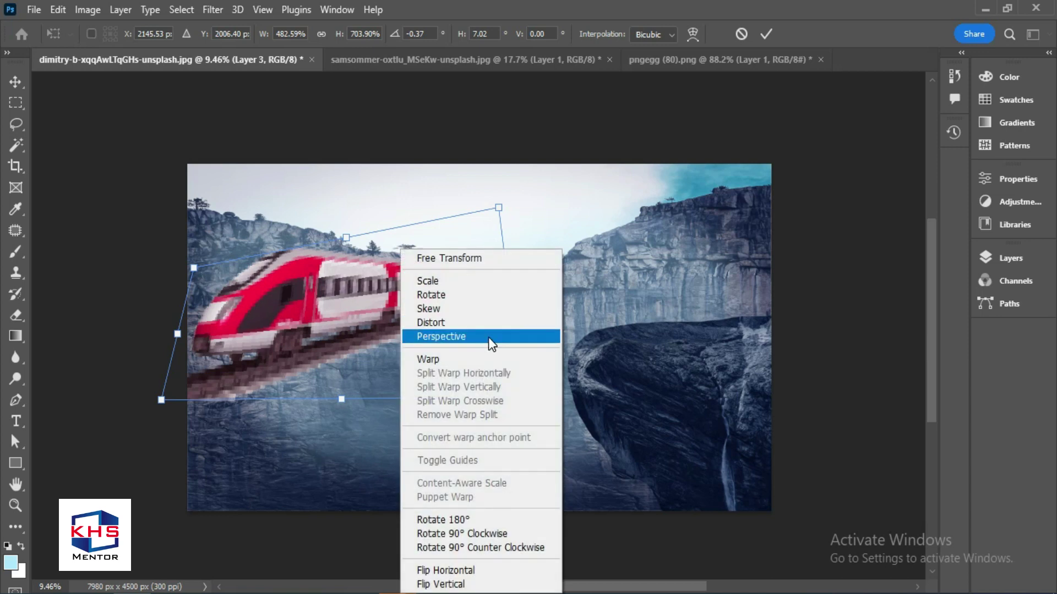
{"action": "left_click", "coordinate": [487, 282]}
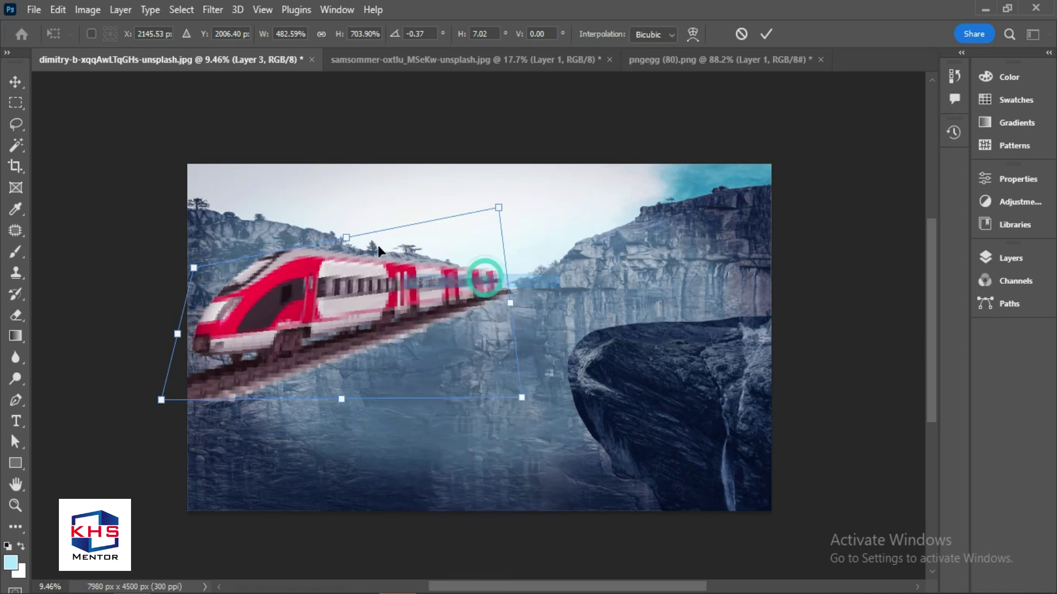
{"action": "right_click", "coordinate": [397, 271]}
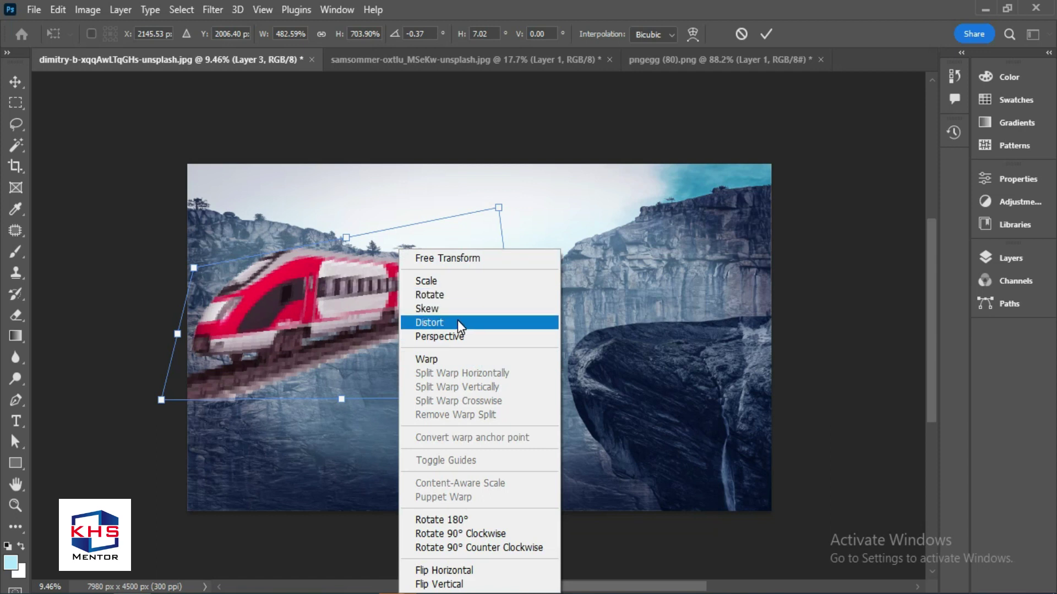
{"action": "left_click", "coordinate": [461, 283]}
{"action": "right_click", "coordinate": [443, 278]}
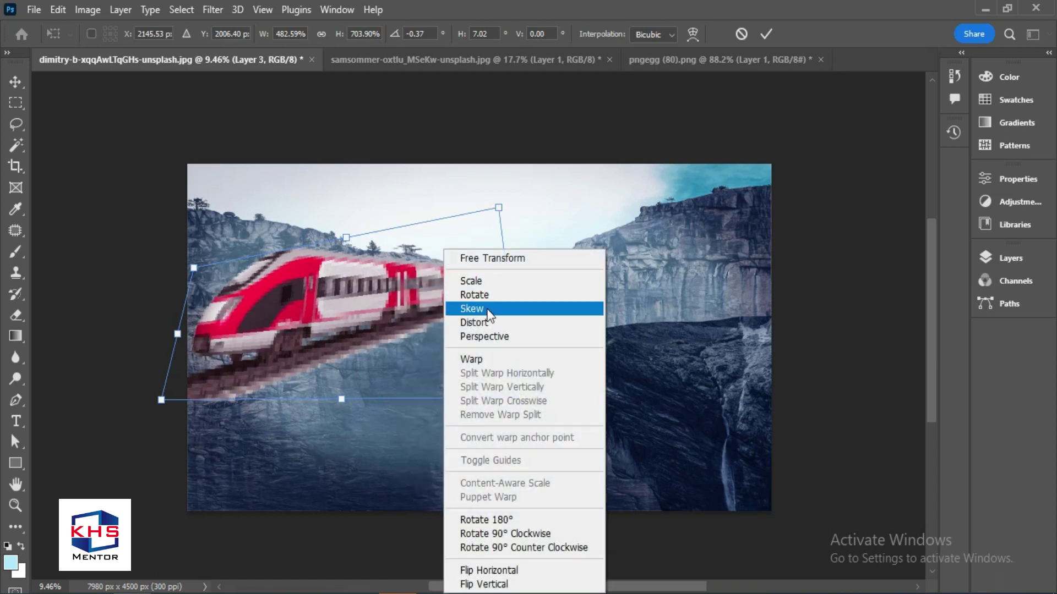
{"action": "left_click", "coordinate": [487, 323]}
{"action": "left_click_drag", "start_coordinate": [350, 241], "coordinate": [349, 247]}
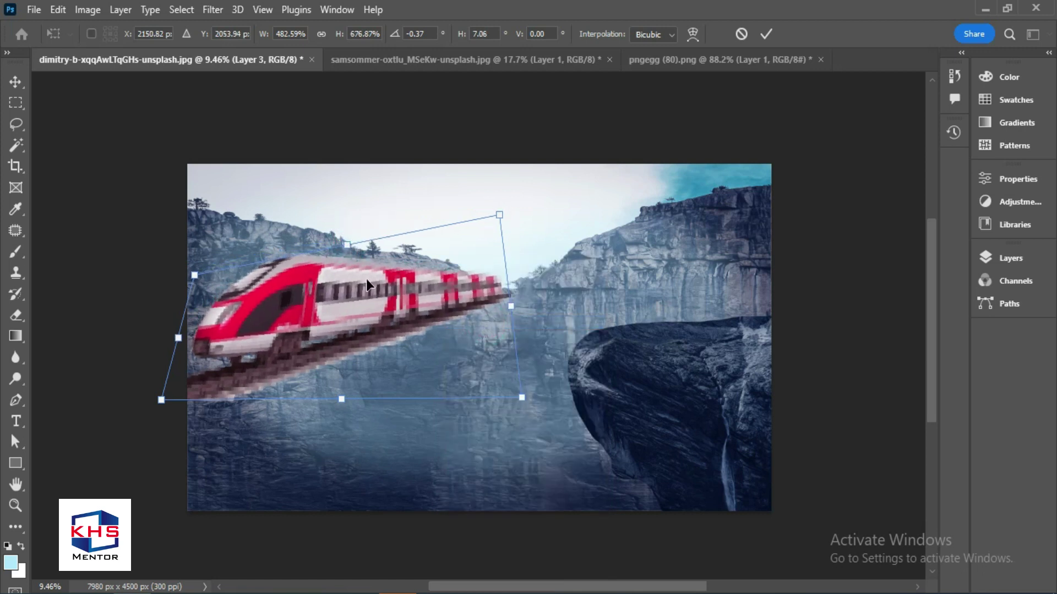
- Warp the train by flattening its roofline and bowing the track downward into a curve, and commit the transform
{"action": "right_click", "coordinate": [366, 279]}
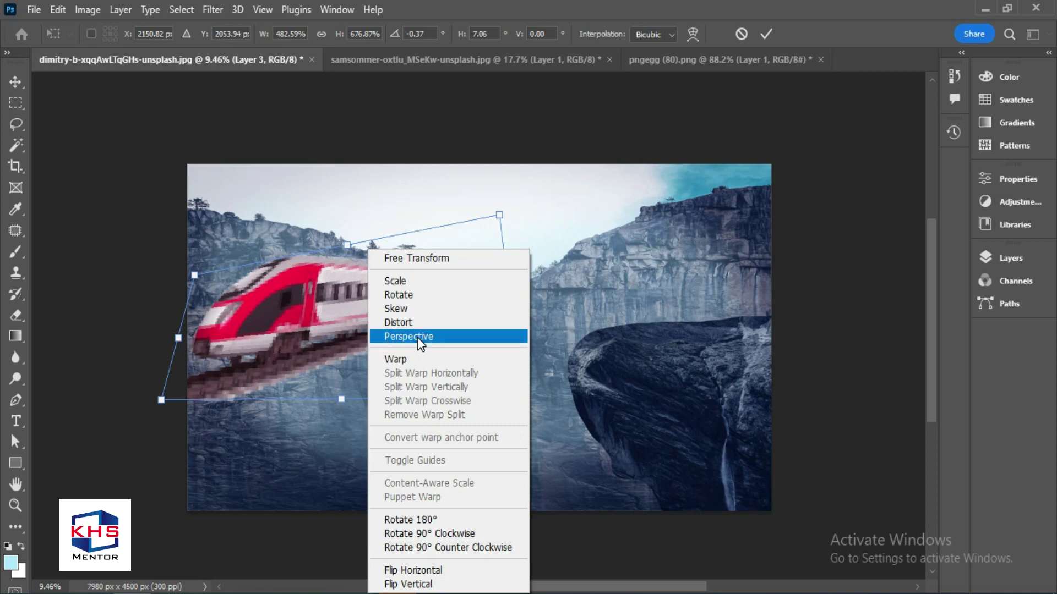
{"action": "left_click", "coordinate": [407, 360]}
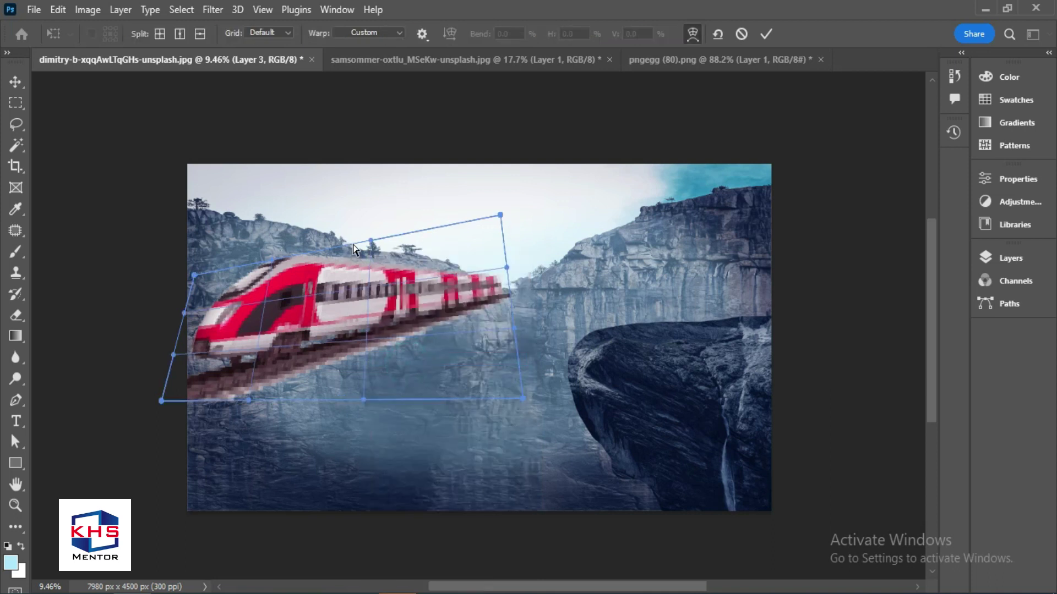
{"action": "left_click_drag", "start_coordinate": [372, 246], "coordinate": [367, 269]}
{"action": "left_click_drag", "start_coordinate": [508, 267], "coordinate": [520, 241]}
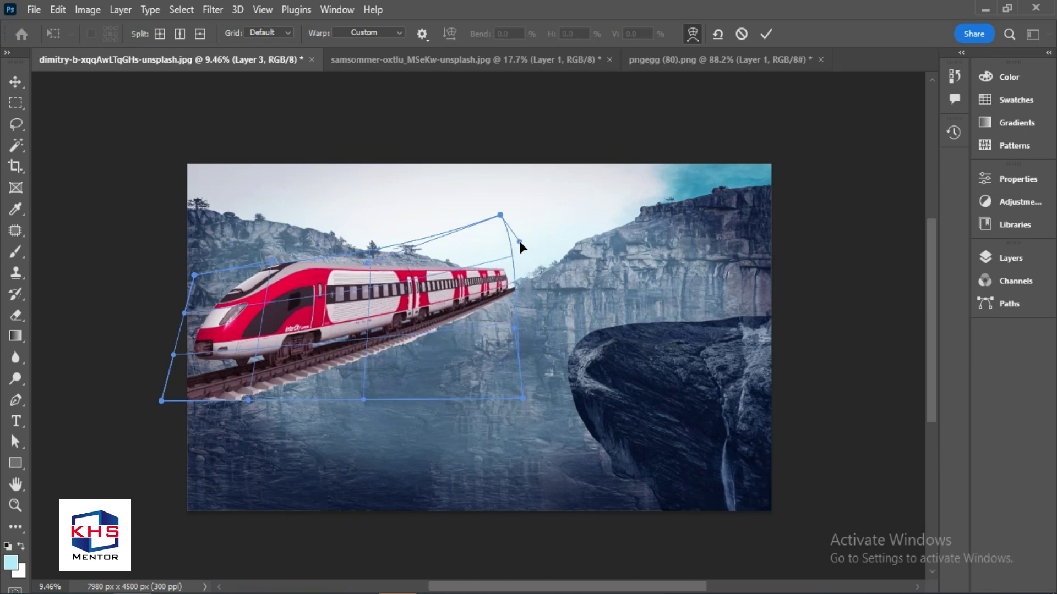
{"action": "left_click_drag", "start_coordinate": [248, 398], "coordinate": [251, 424]}
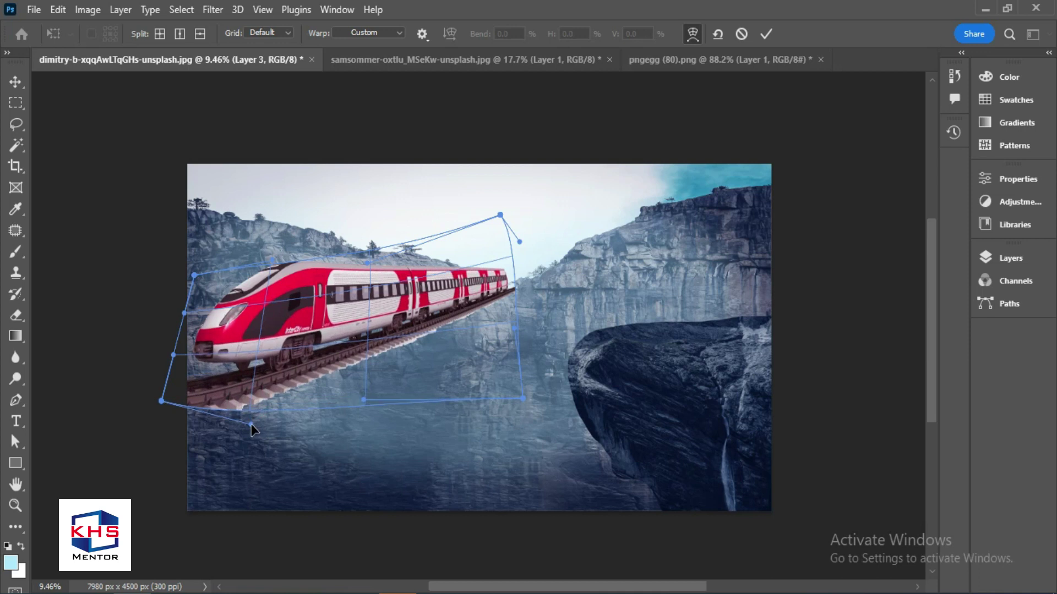
{"action": "left_click_drag", "start_coordinate": [364, 400], "coordinate": [368, 450]}
{"action": "left_click_drag", "start_coordinate": [255, 424], "coordinate": [225, 427]}
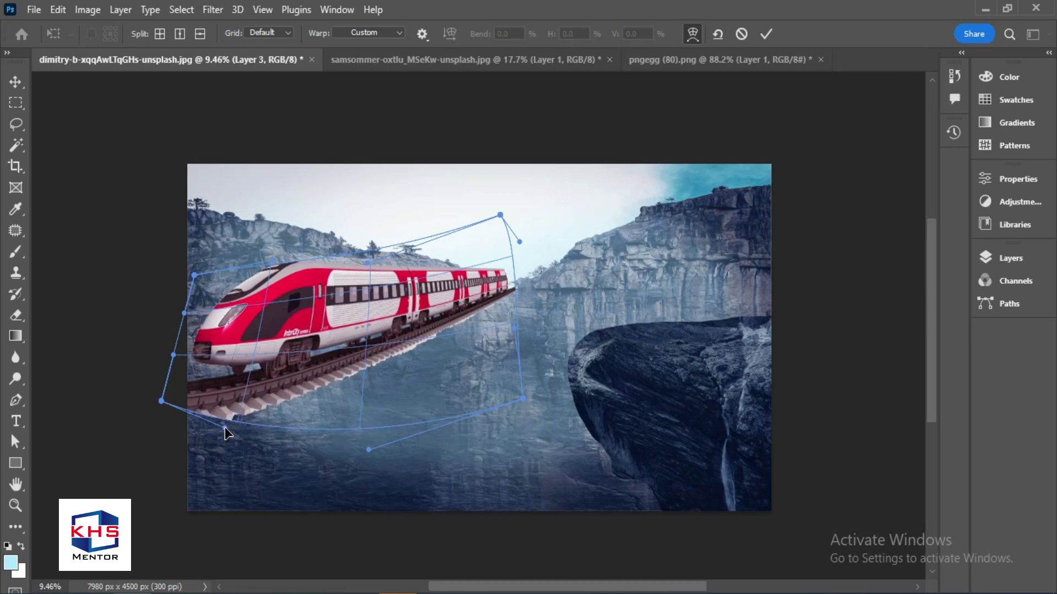
{"action": "key", "text": "Return"}
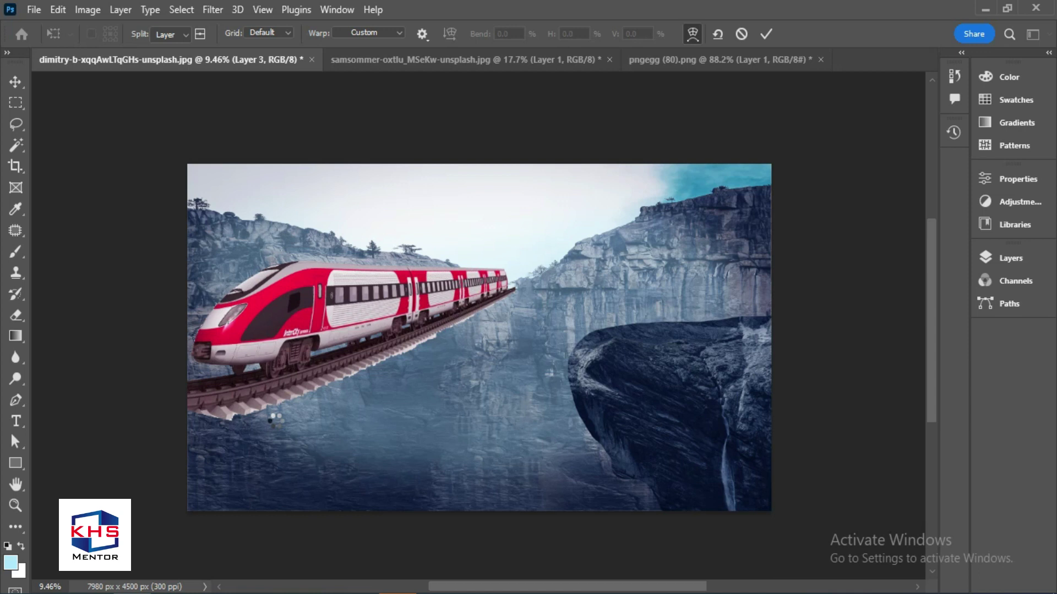
- Trace the lower edge of the rail with the Pen tool, from the image's left edge to the track's far end
{"action": "key", "text": "p"}
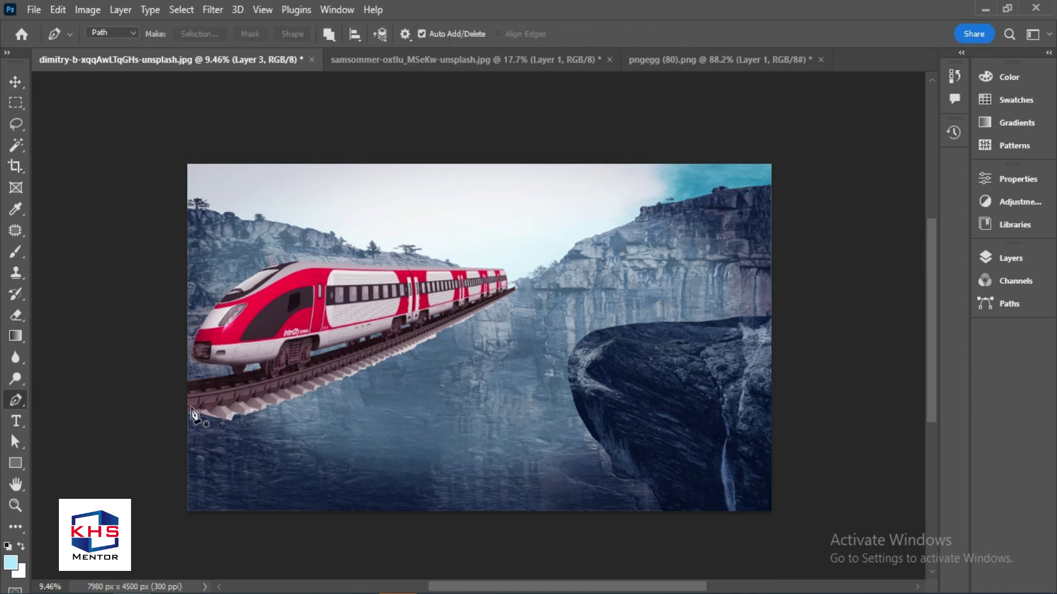
{"action": "scroll", "coordinate": [194, 421], "scroll_direction": "up", "scroll_amount": 2}
{"action": "scroll", "coordinate": [194, 421], "scroll_direction": "up", "scroll_amount": 2}
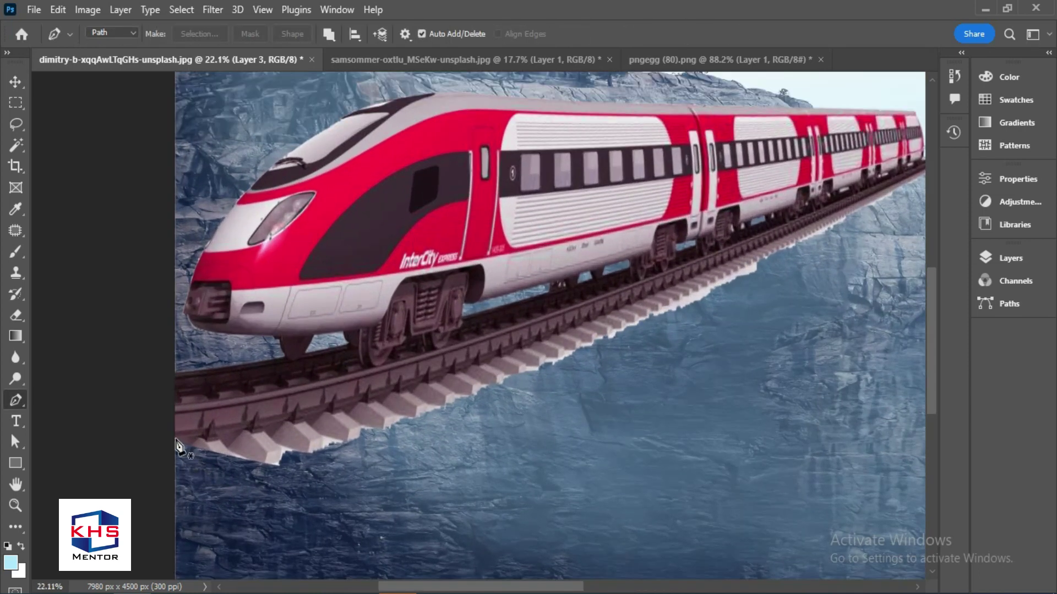
{"action": "left_click", "coordinate": [174, 439]}
{"action": "left_click_drag", "start_coordinate": [586, 321], "coordinate": [495, 351]}
{"action": "left_click", "coordinate": [587, 322], "text": "alt"}
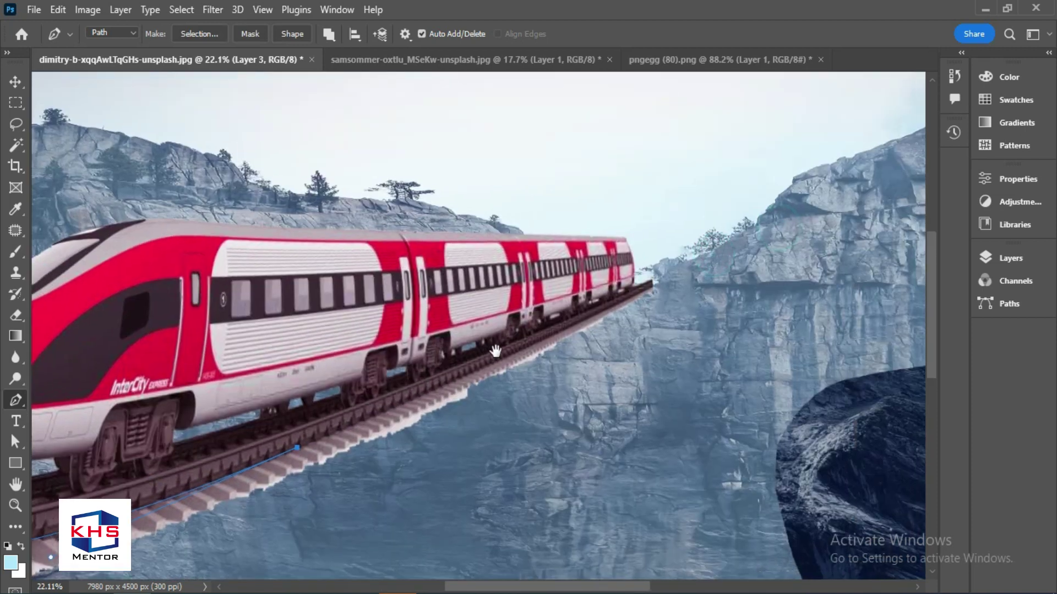
{"action": "left_click_drag", "start_coordinate": [601, 319], "coordinate": [712, 263]}
{"action": "left_click", "coordinate": [601, 318], "text": "alt"}
{"action": "left_click", "coordinate": [654, 287], "text": "alt"}
- Extend the path in a loop beneath the track's concrete sleepers and close it at its starting point
{"action": "left_click", "coordinate": [679, 311]}
{"action": "left_click_drag", "start_coordinate": [653, 390], "coordinate": [650, 399]}
{"action": "left_click_drag", "start_coordinate": [445, 461], "coordinate": [692, 166]}
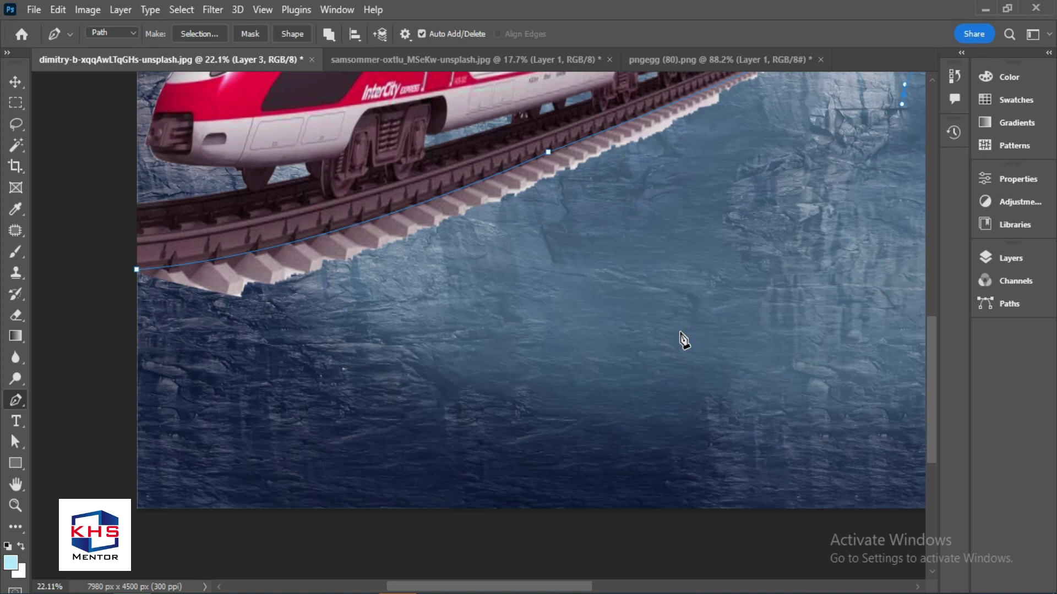
{"action": "left_click_drag", "start_coordinate": [407, 424], "coordinate": [493, 395]}
{"action": "left_click_drag", "start_coordinate": [226, 425], "coordinate": [148, 333]}
{"action": "left_click", "coordinate": [137, 271]}
- Convert the closed path to a selection, delete the concrete sleepers below the rail, and deselect
{"action": "key", "text": "ctrl+Return"}
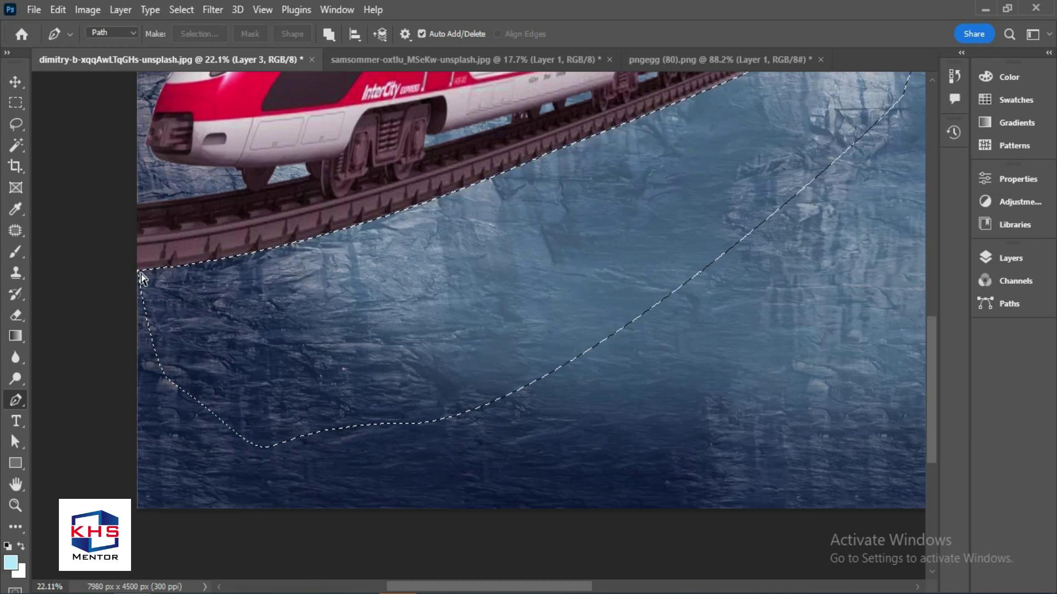
{"action": "scroll", "coordinate": [141, 278], "scroll_direction": "down", "scroll_amount": 3}
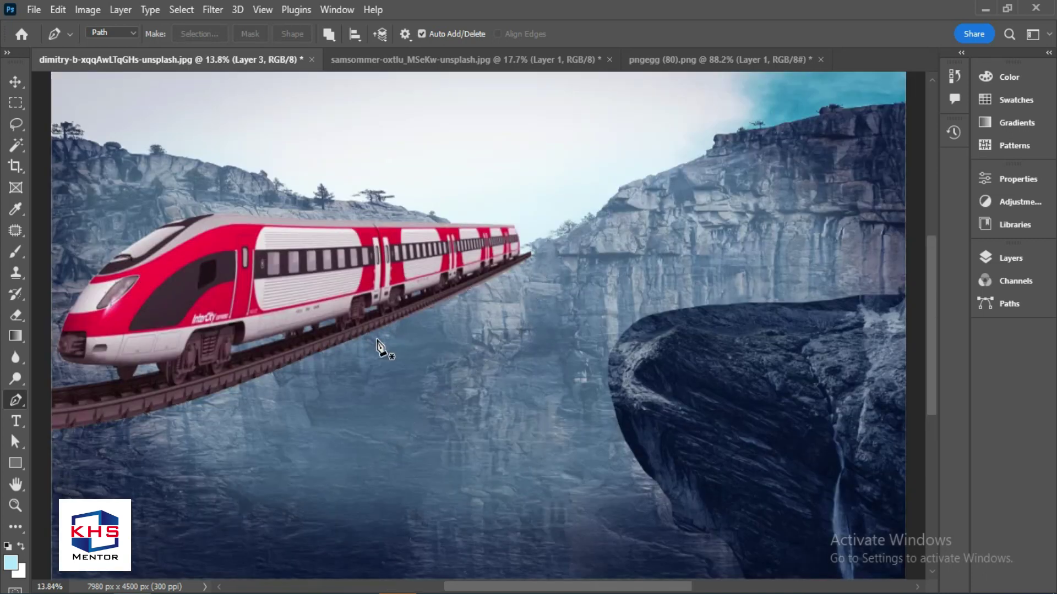
{"action": "scroll", "coordinate": [446, 419], "scroll_direction": "down", "scroll_amount": 2}
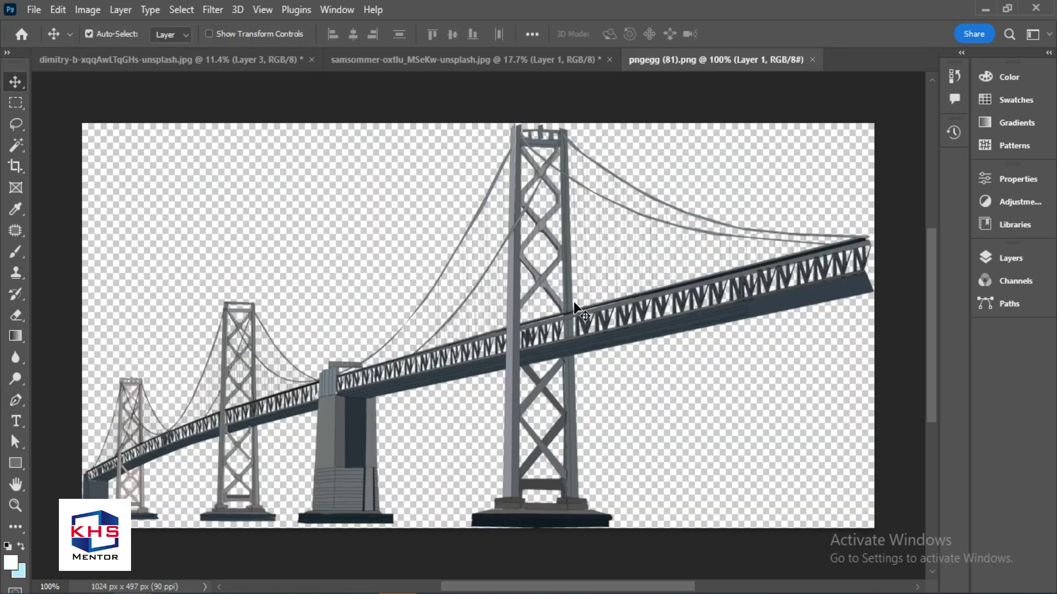
- Start a Pen path in pngegg (81).png along the deck's underside, across the width of the tallest bridge tower
{"action": "scroll", "coordinate": [574, 306], "scroll_direction": "up", "scroll_amount": 4}
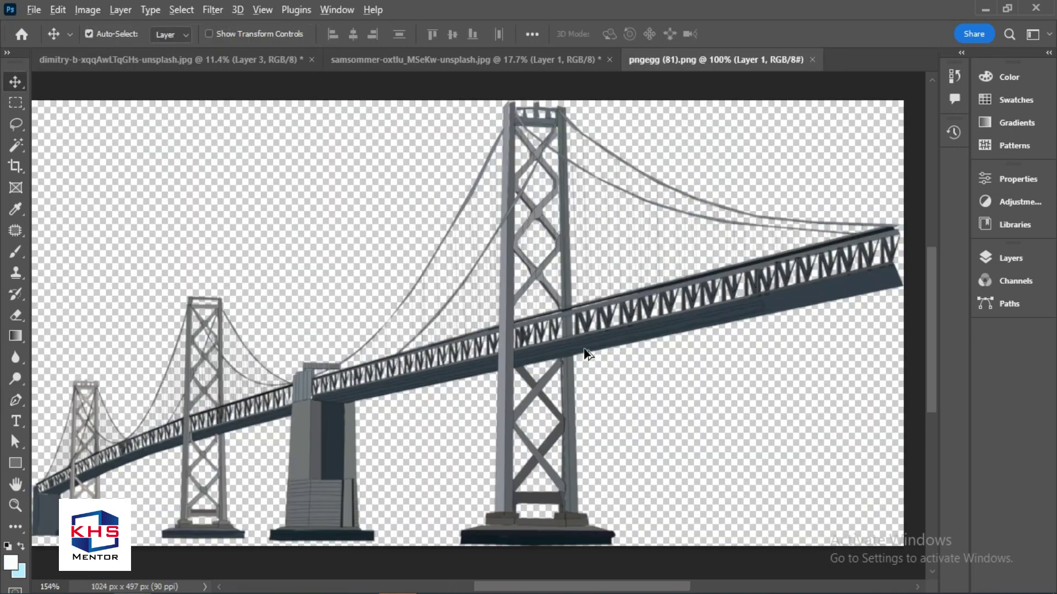
{"action": "key", "text": "p"}
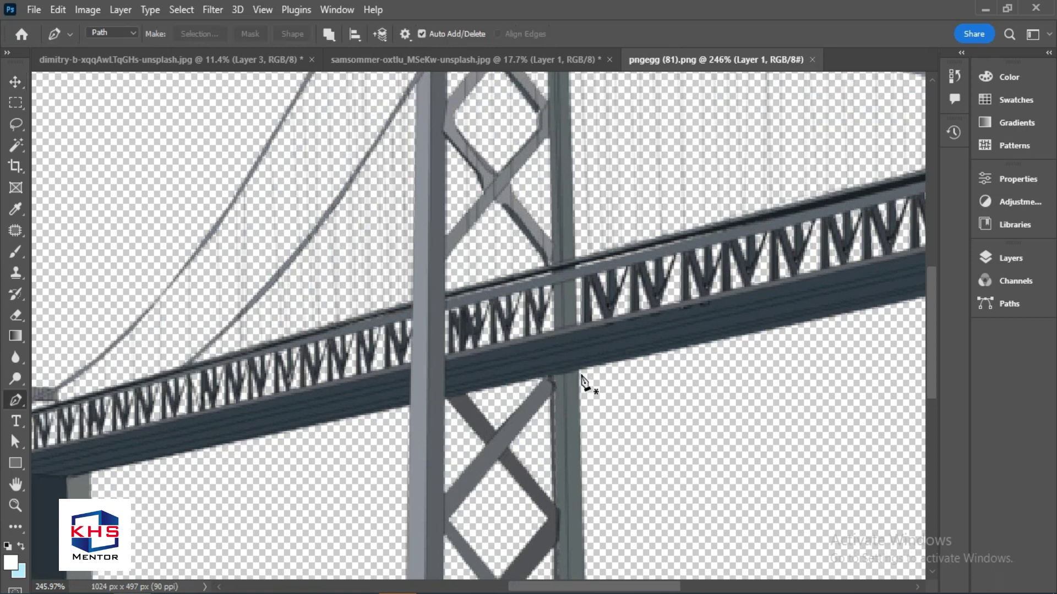
{"action": "left_click", "coordinate": [579, 370]}
{"action": "left_click", "coordinate": [409, 406]}
- Extend the path around the tallest tower's legs and base, passing below the canvas, and close it under the deck
{"action": "scroll", "coordinate": [405, 460], "scroll_direction": "down", "scroll_amount": 3}
{"action": "scroll", "coordinate": [390, 385], "scroll_direction": "down", "scroll_amount": 3}
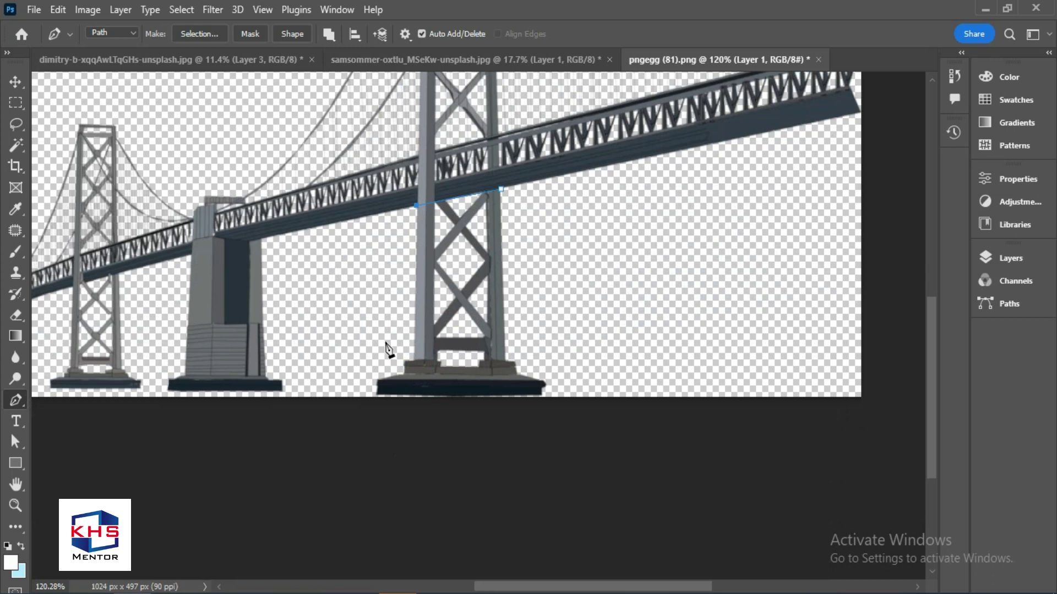
{"action": "left_click", "coordinate": [359, 395]}
{"action": "left_click", "coordinate": [392, 431]}
{"action": "left_click", "coordinate": [560, 442]}
{"action": "left_click", "coordinate": [613, 416]}
{"action": "left_click", "coordinate": [592, 348]}
{"action": "left_click", "coordinate": [561, 284]}
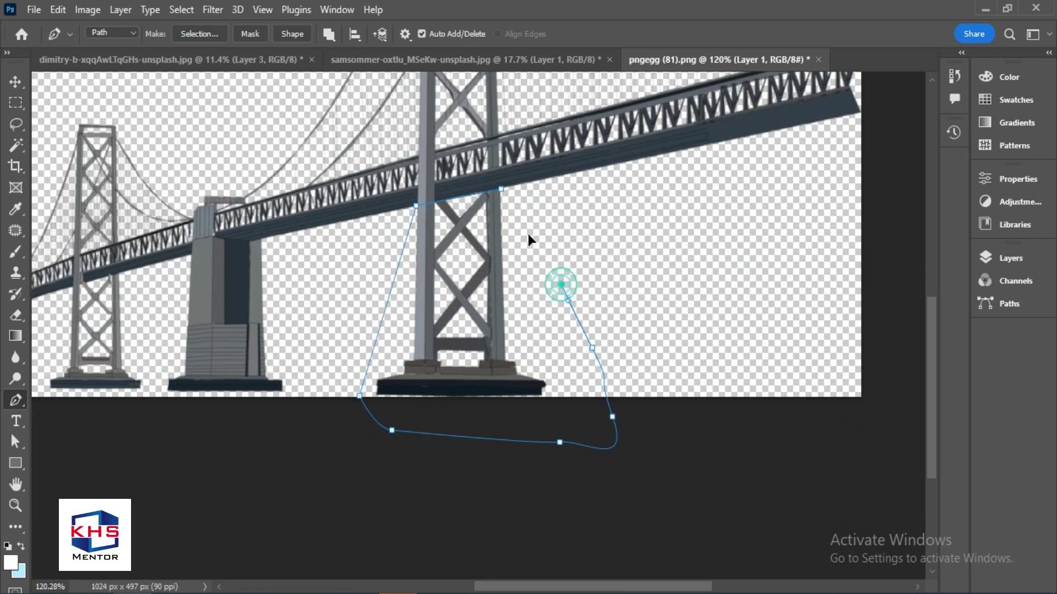
{"action": "left_click", "coordinate": [500, 189]}
- Convert the closed path to a selection and copy the tower's legs and base into the cliff composite
{"action": "key", "text": "ctrl+Return"}
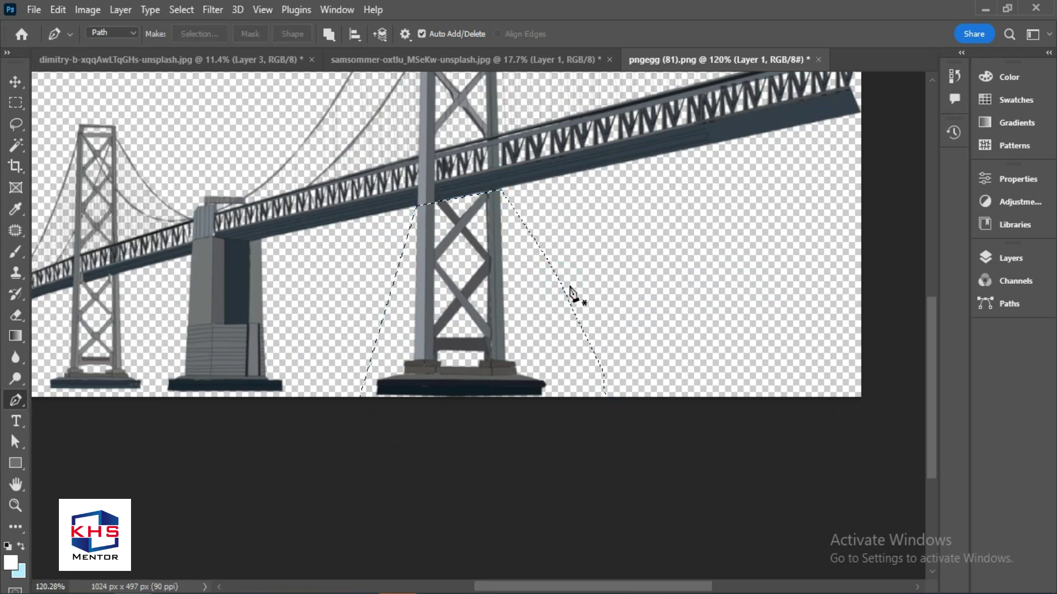
{"action": "key", "text": "v"}
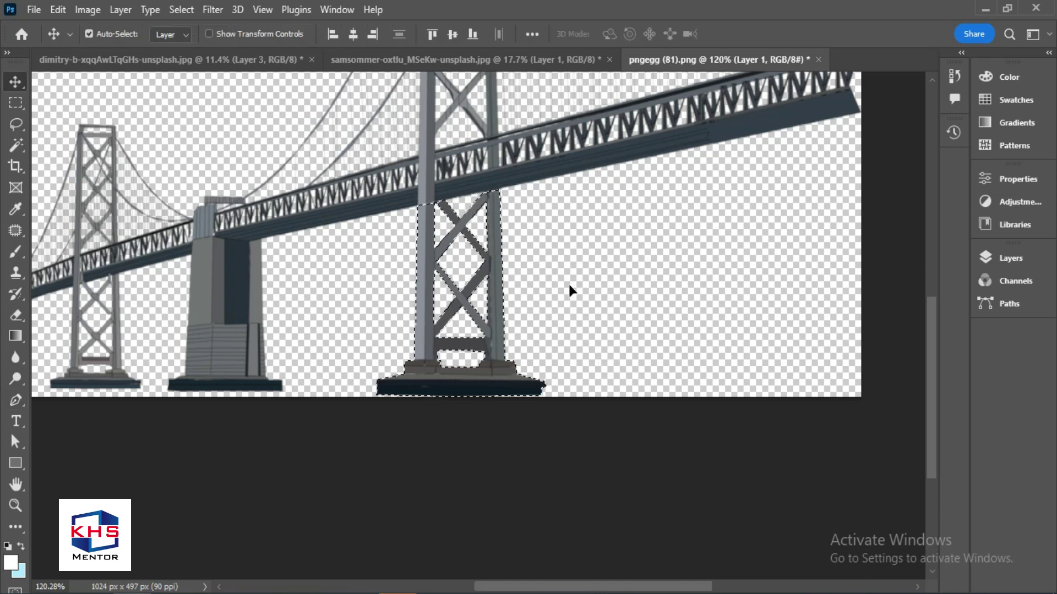
{"action": "left_click", "coordinate": [146, 60]}
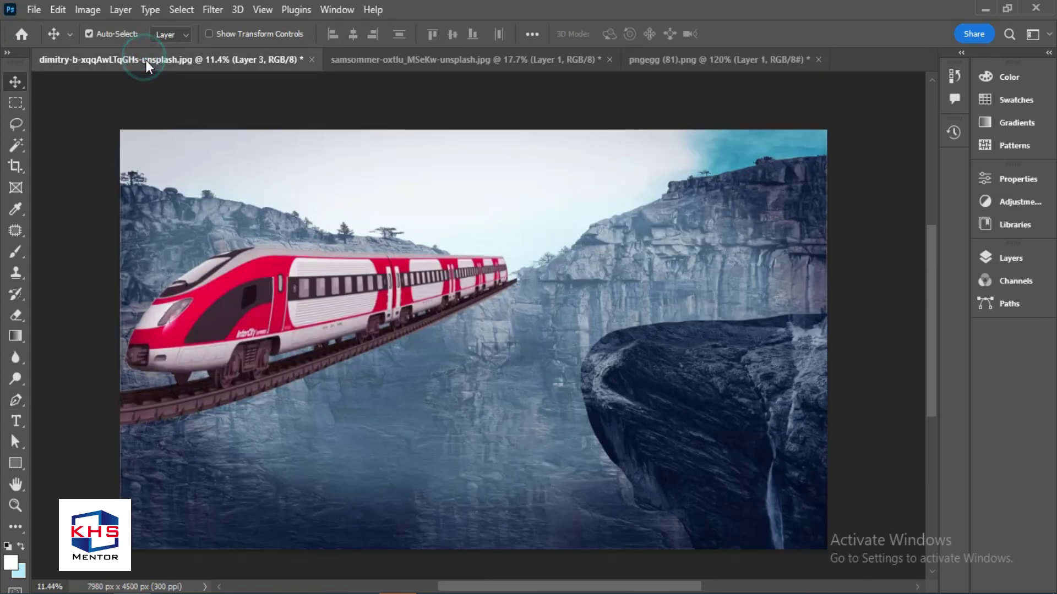
{"action": "key", "text": "ctrl+v"}
{"action": "left_click_drag", "start_coordinate": [486, 346], "coordinate": [476, 352]}
- Flip the pasted tower section horizontally
{"action": "key", "text": "ctrl+t"}
{"action": "right_click", "coordinate": [477, 344]}
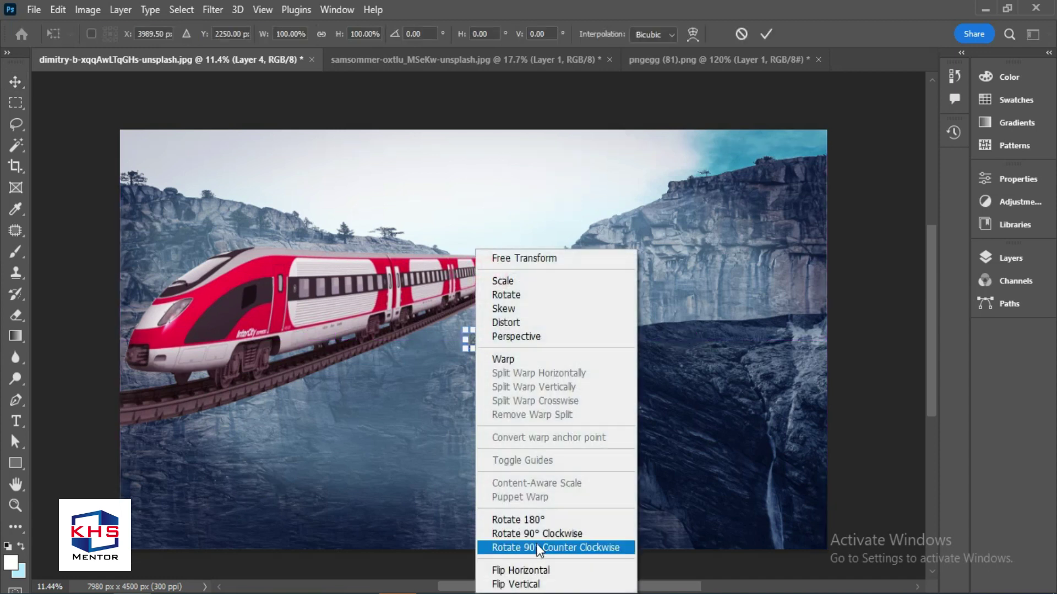
{"action": "left_click", "coordinate": [530, 567]}
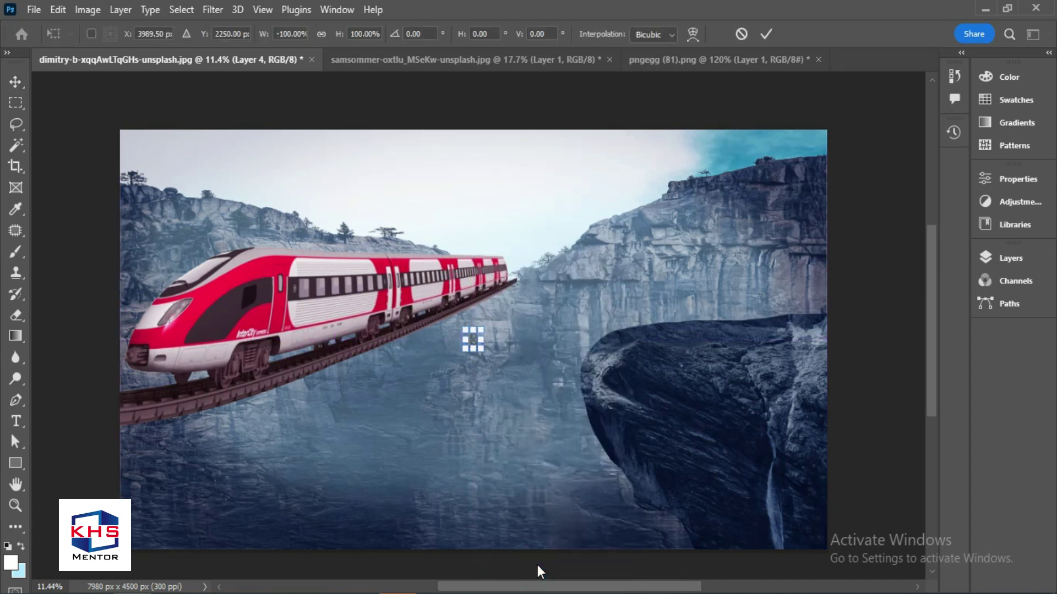
{"action": "key", "text": "Return"}
- Enlarge the tower and place it under the front of the track, with its base below the canvas
{"action": "key", "text": "ctrl+t"}
{"action": "left_click_drag", "start_coordinate": [481, 350], "coordinate": [592, 478]}
{"action": "left_click_drag", "start_coordinate": [540, 444], "coordinate": [211, 507]}
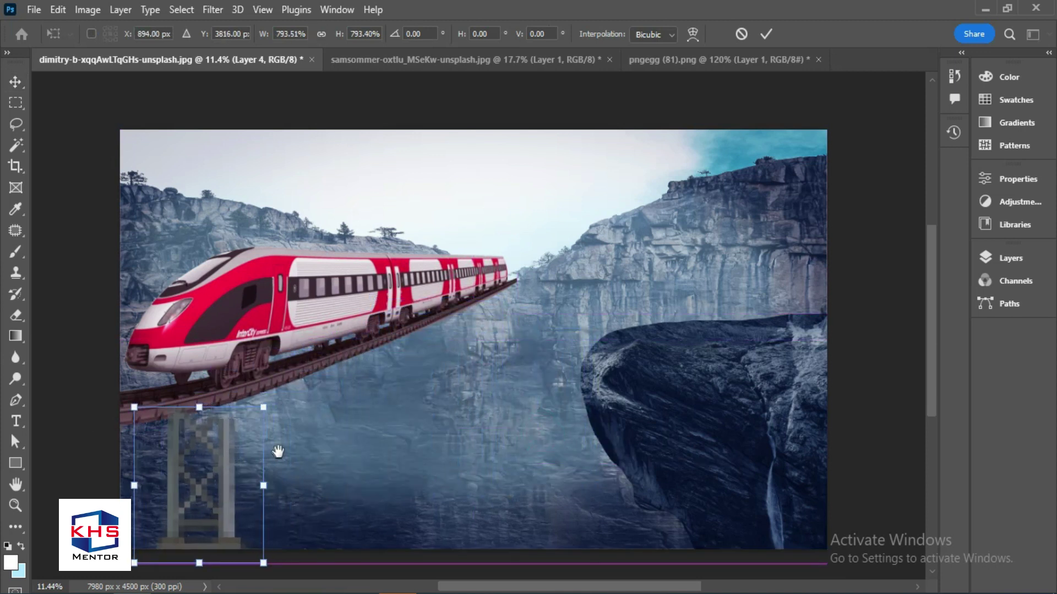
{"action": "scroll", "coordinate": [278, 451], "scroll_direction": "down", "scroll_amount": 4}
{"action": "left_click_drag", "start_coordinate": [283, 449], "coordinate": [344, 539]}
{"action": "left_click_drag", "start_coordinate": [289, 373], "coordinate": [243, 366]}
{"action": "key", "text": "Return"}
- Send the tower behind the track and narrow it beneath the train's front end
{"action": "key", "text": "ctrl"}
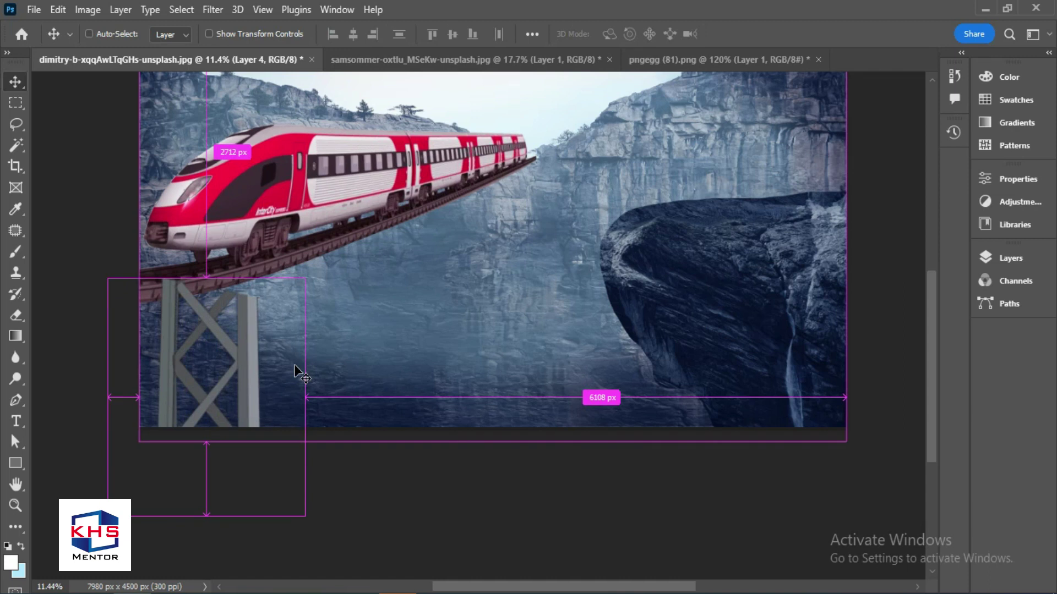
{"action": "key", "text": "ctrl"}
{"action": "left_click", "coordinate": [243, 301]}
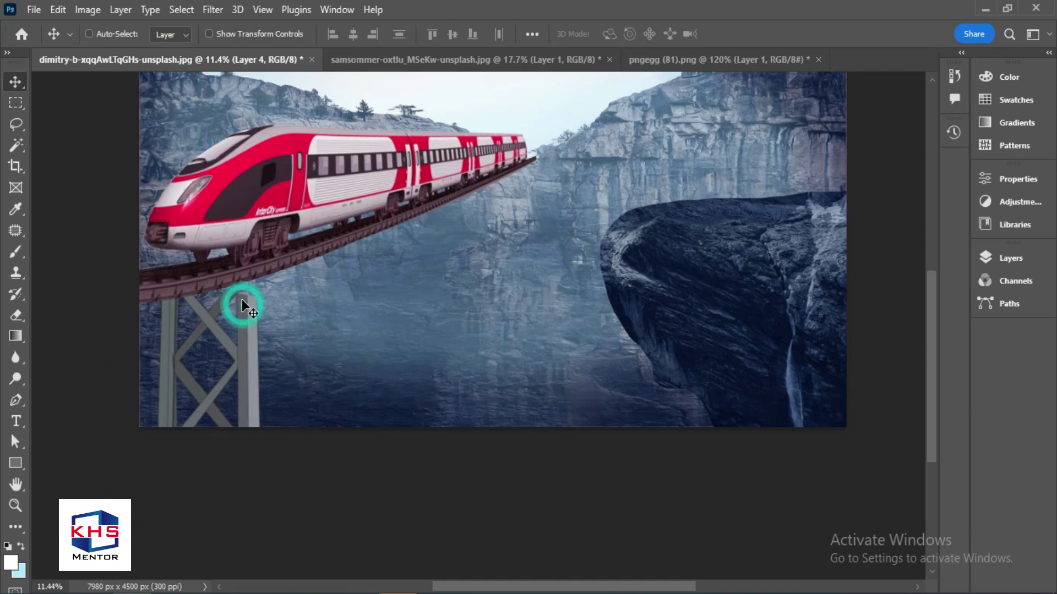
{"action": "key", "text": "ctrl+t"}
{"action": "scroll", "coordinate": [304, 368], "scroll_direction": "down", "scroll_amount": 1}
{"action": "left_click_drag", "start_coordinate": [302, 472], "coordinate": [208, 479]}
{"action": "key", "text": "Return"}
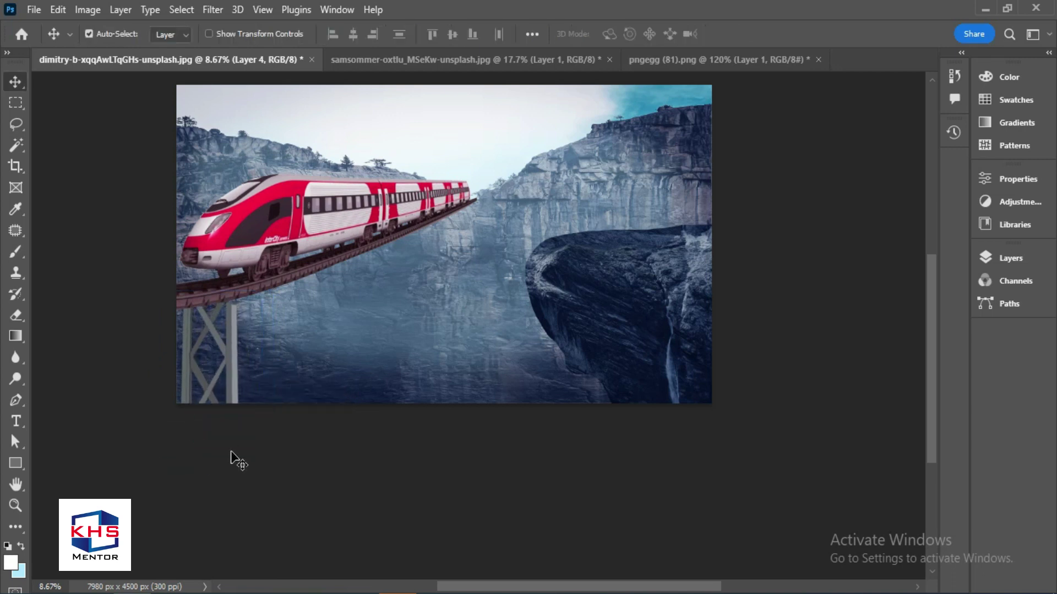
- Duplicate the tower under the middle of the track and stretch the copy downward until its base leaves the canvas
{"action": "scroll", "coordinate": [237, 461], "scroll_direction": "up", "scroll_amount": 5}
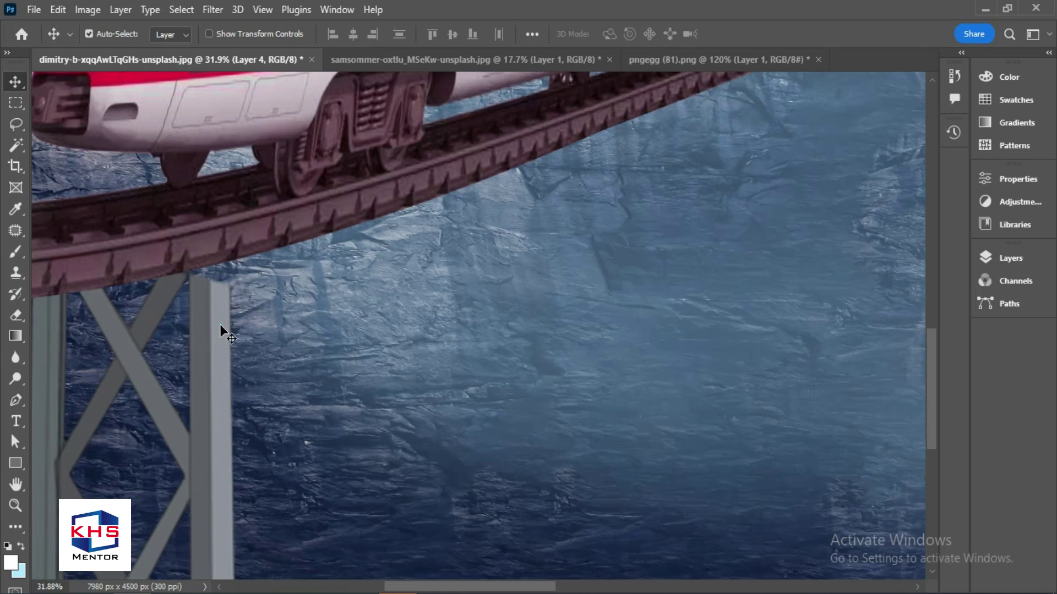
{"action": "left_click_drag", "start_coordinate": [219, 325], "coordinate": [434, 302]}
{"action": "scroll", "coordinate": [233, 311], "scroll_direction": "down", "scroll_amount": 3}
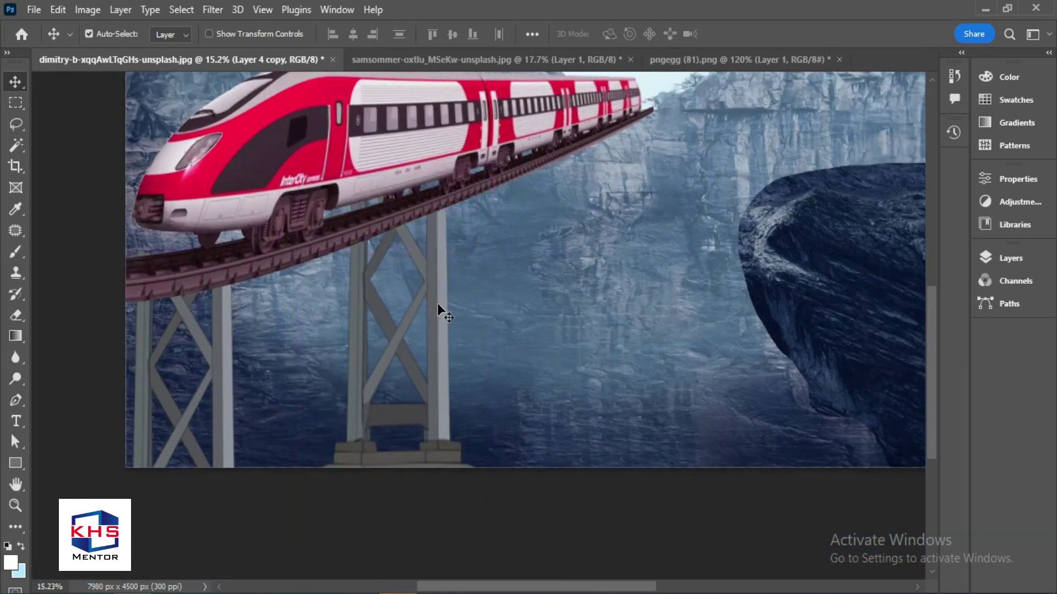
{"action": "scroll", "coordinate": [440, 306], "scroll_direction": "down", "scroll_amount": 2}
{"action": "key", "text": "ctrl+t"}
{"action": "left_click_drag", "start_coordinate": [411, 430], "coordinate": [411, 474]}
{"action": "key", "text": "Return"}
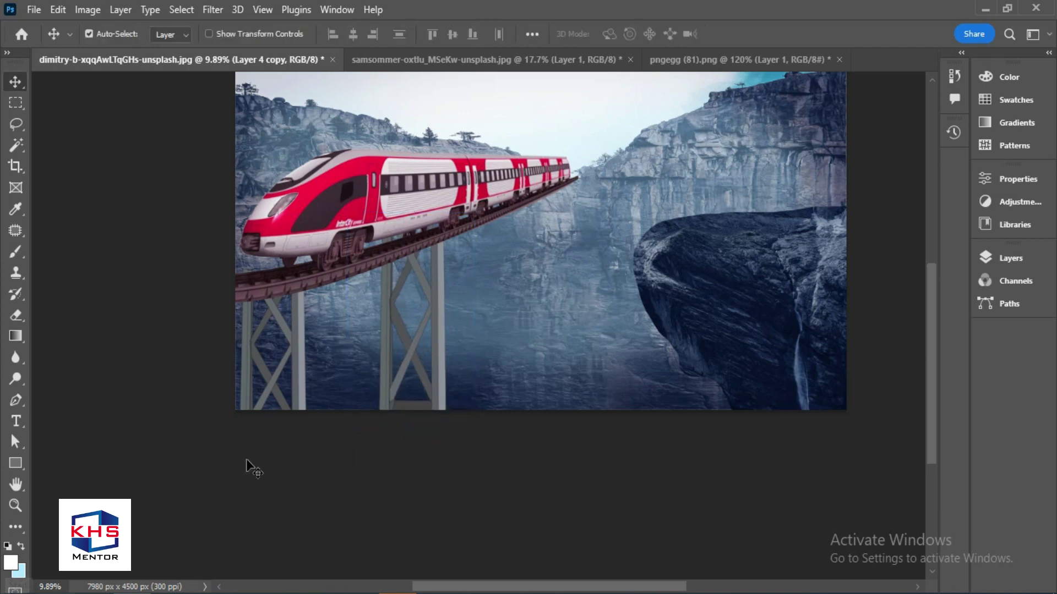
- Duplicate the middle tower under the track's far end and stretch the copy to 114.60% height, past the canvas's lower edge
{"action": "left_click_drag", "start_coordinate": [445, 299], "coordinate": [556, 262]}
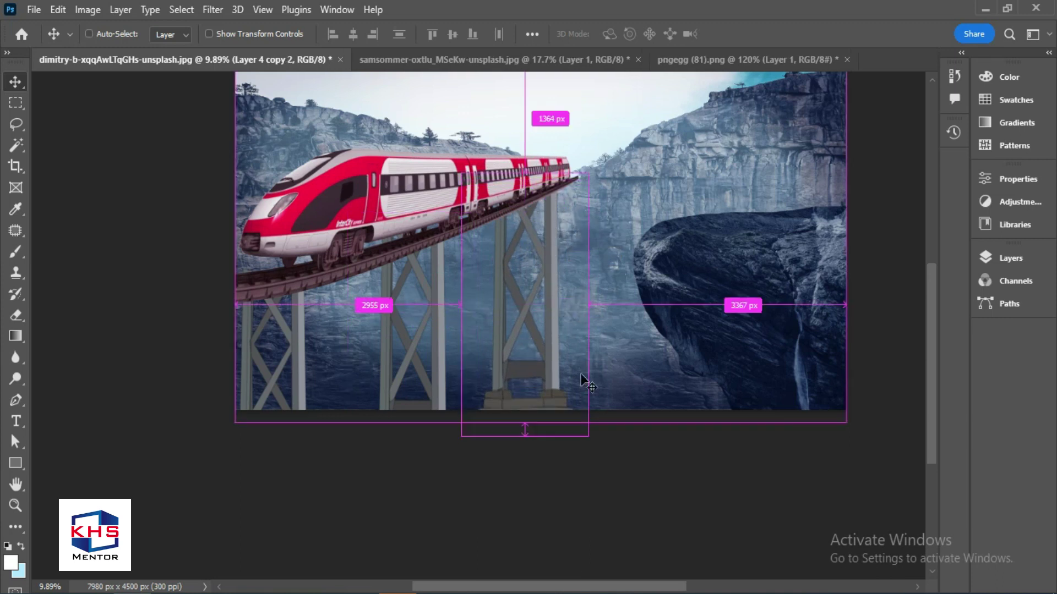
{"action": "key", "text": "ctrl+t"}
{"action": "left_click_drag", "start_coordinate": [526, 435], "coordinate": [550, 467]}
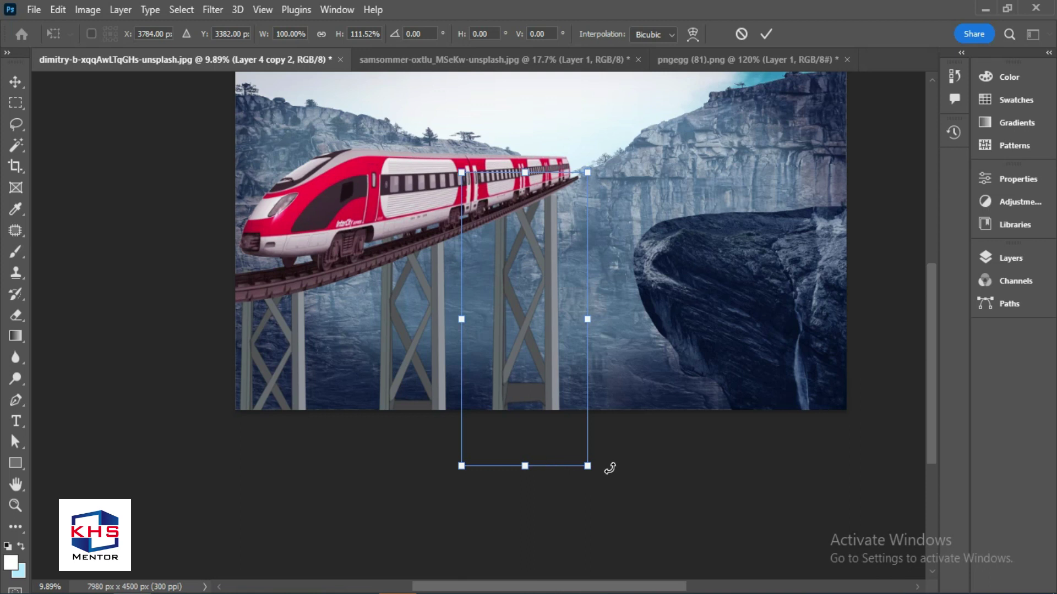
{"action": "left_click_drag", "start_coordinate": [526, 172], "coordinate": [527, 156]}
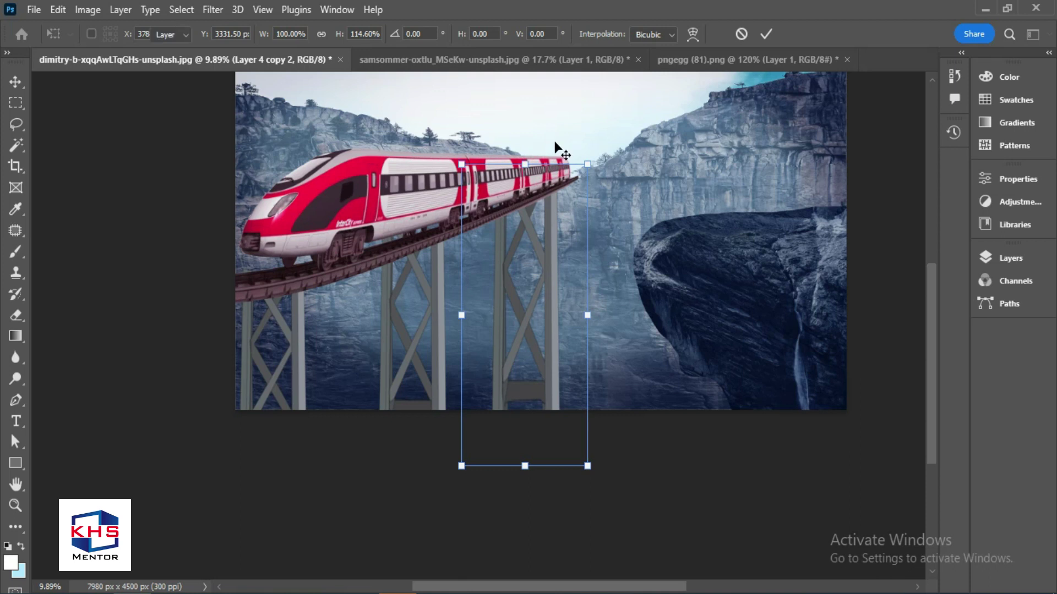
{"action": "key", "text": "Return"}
- Select all three tower layers and merge them into one layer
{"action": "left_click", "coordinate": [556, 298]}
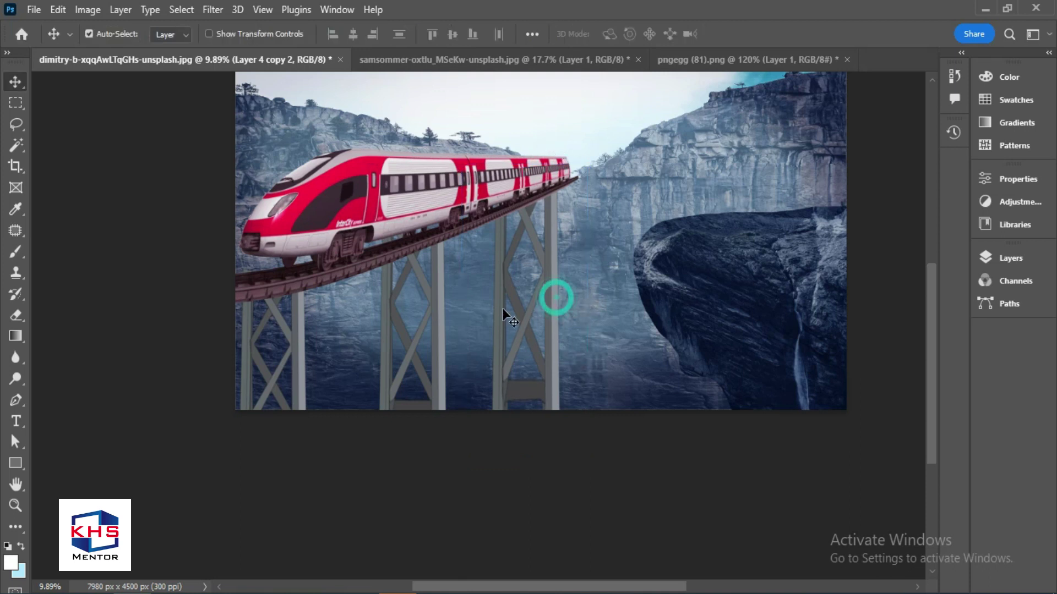
{"action": "left_click", "coordinate": [300, 340]}
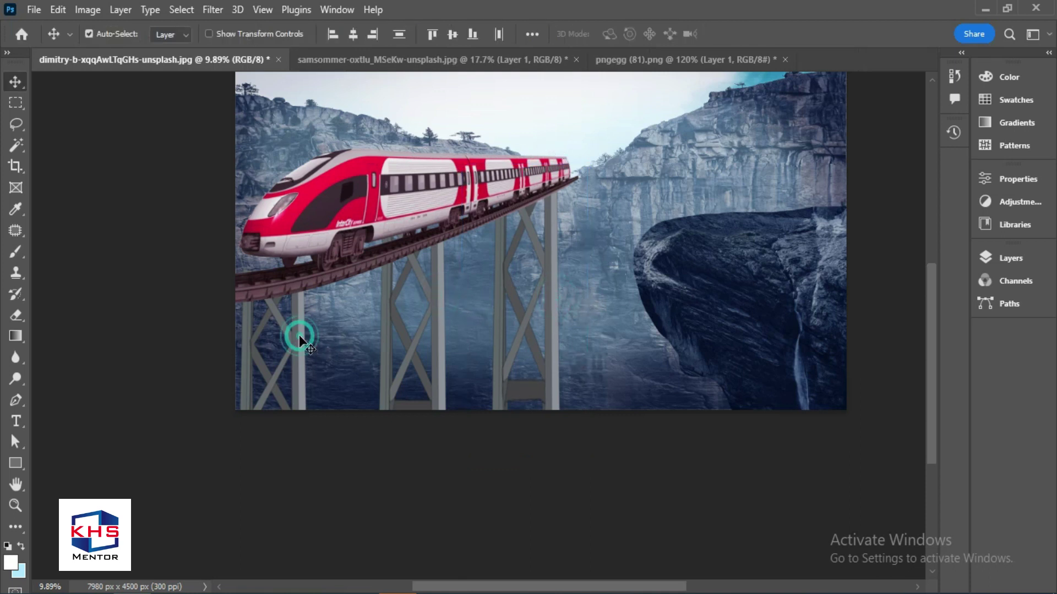
{"action": "left_click", "coordinate": [309, 346]}
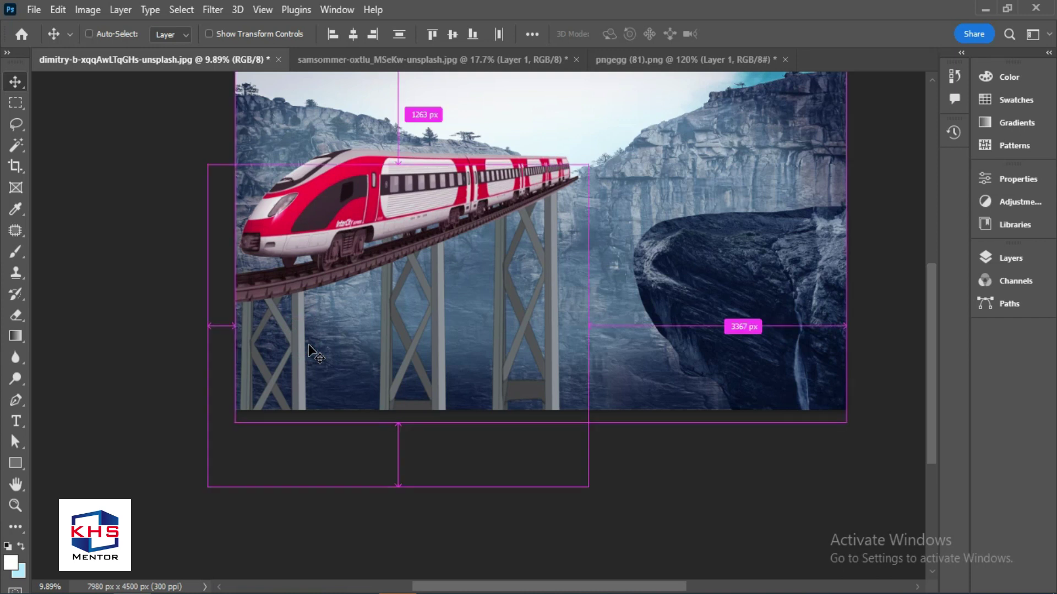
- Shift the merged towers' midtones toward blue with Color Balance
{"action": "key", "text": "ctrl+l"}
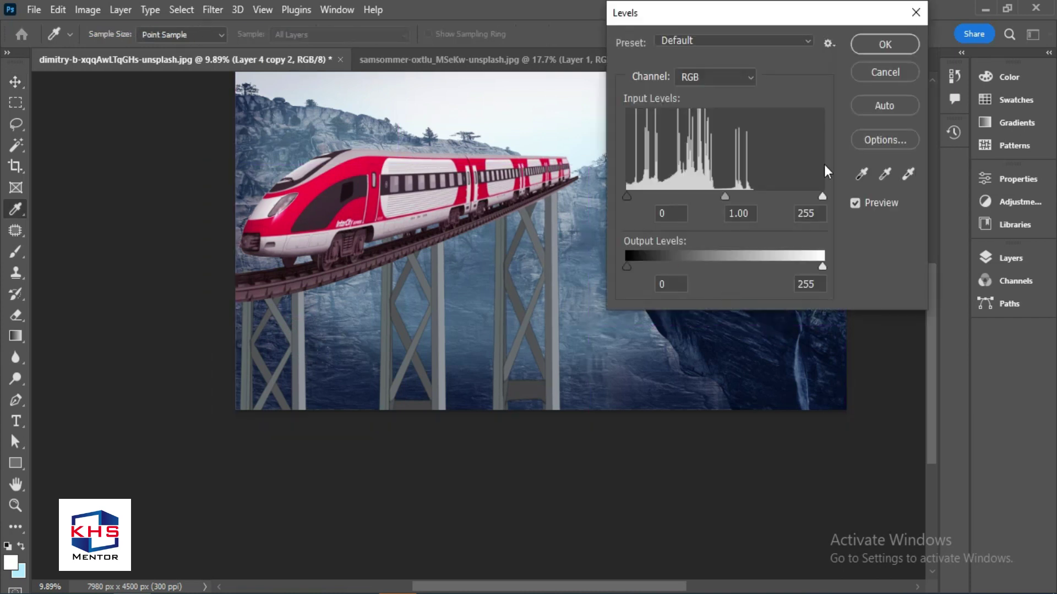
{"action": "key", "text": "Escape"}
{"action": "key", "text": "ctrl+b"}
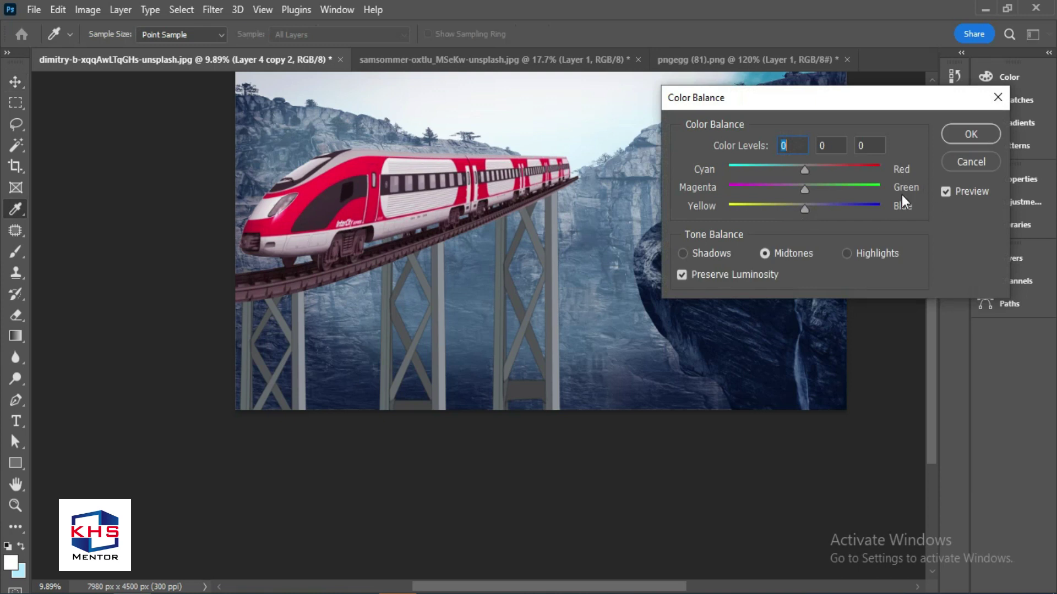
{"action": "left_click", "coordinate": [829, 209]}
{"action": "left_click", "coordinate": [971, 134]}
{"action": "key", "text": "v"}
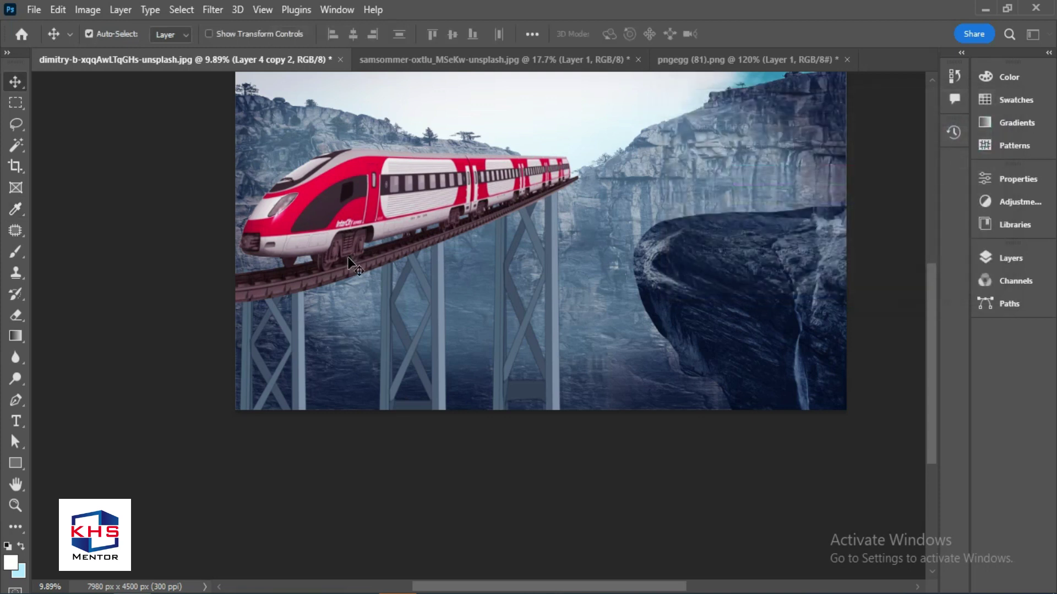
- Apply Color Balance to the train and track layer with midtone levels of -20, 0 and +51
{"action": "left_click_drag", "start_coordinate": [345, 266], "coordinate": [369, 278]}
{"action": "key", "text": "ctrl+z"}
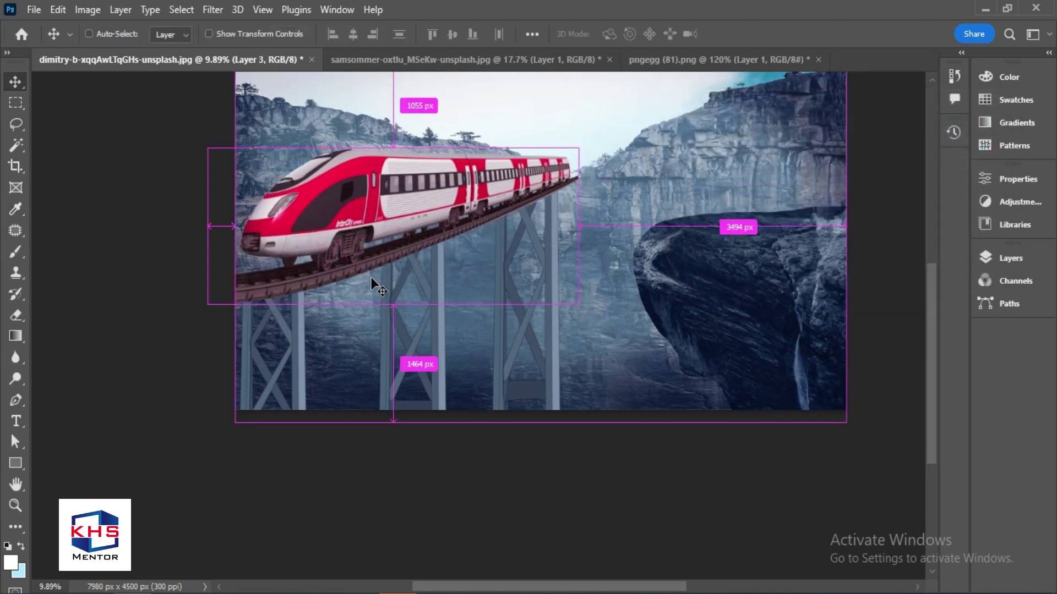
{"action": "key", "text": "ctrl+l"}
{"action": "key", "text": "Escape"}
{"action": "key", "text": "ctrl+b"}
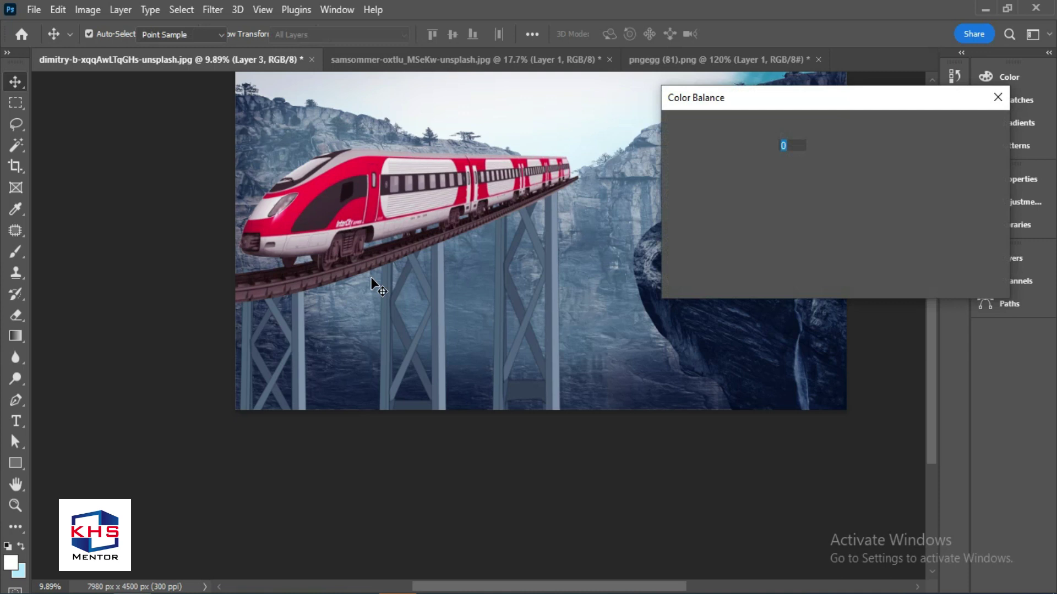
{"action": "left_click_drag", "start_coordinate": [806, 207], "coordinate": [843, 211]}
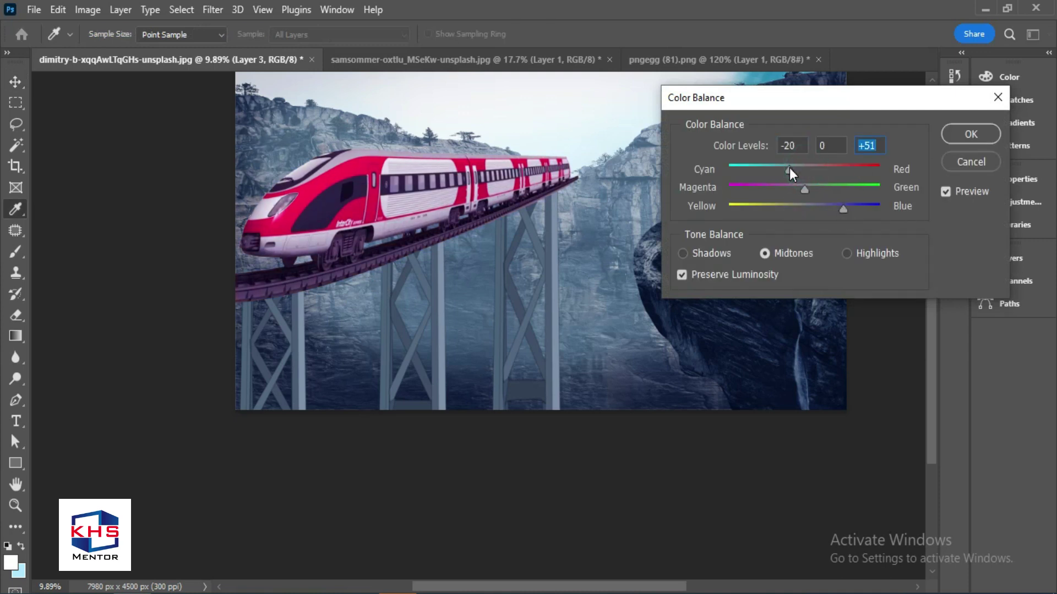
{"action": "left_click", "coordinate": [970, 135]}
{"action": "key", "text": "v"}
- Bring the haze layer in front of the train and towers, and the rock overhang in front of the haze
{"action": "left_click_drag", "start_coordinate": [585, 238], "coordinate": [632, 192]}
{"action": "key", "text": "ctrl+z"}
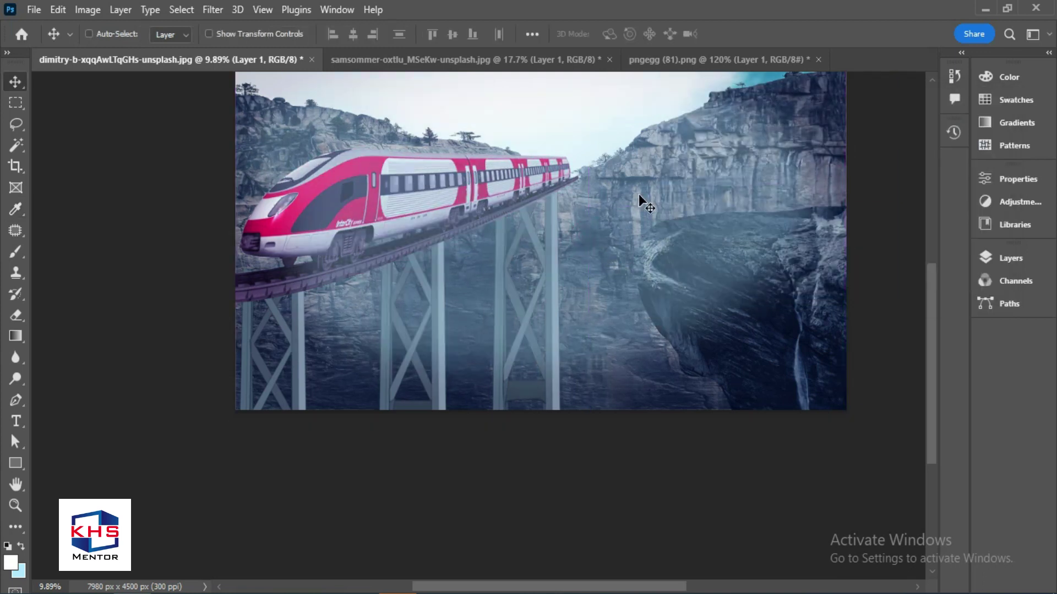
{"action": "key", "text": "ctrl+z"}
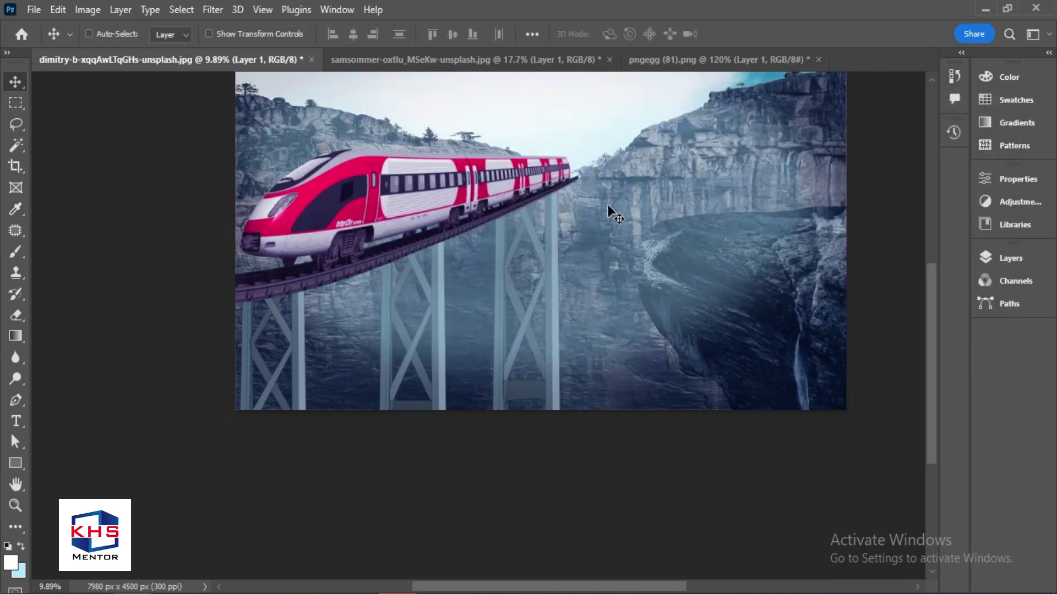
{"action": "key", "text": "ctrl+shift+z"}
{"action": "left_click", "coordinate": [798, 316], "text": "ctrl"}
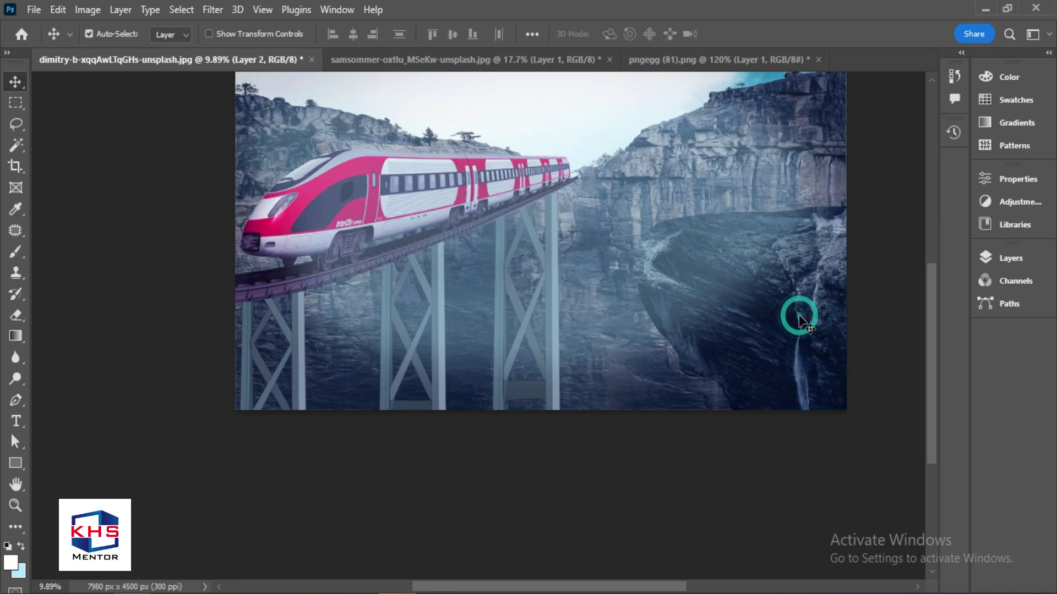
{"action": "key", "text": "ctrl+bracketright"}
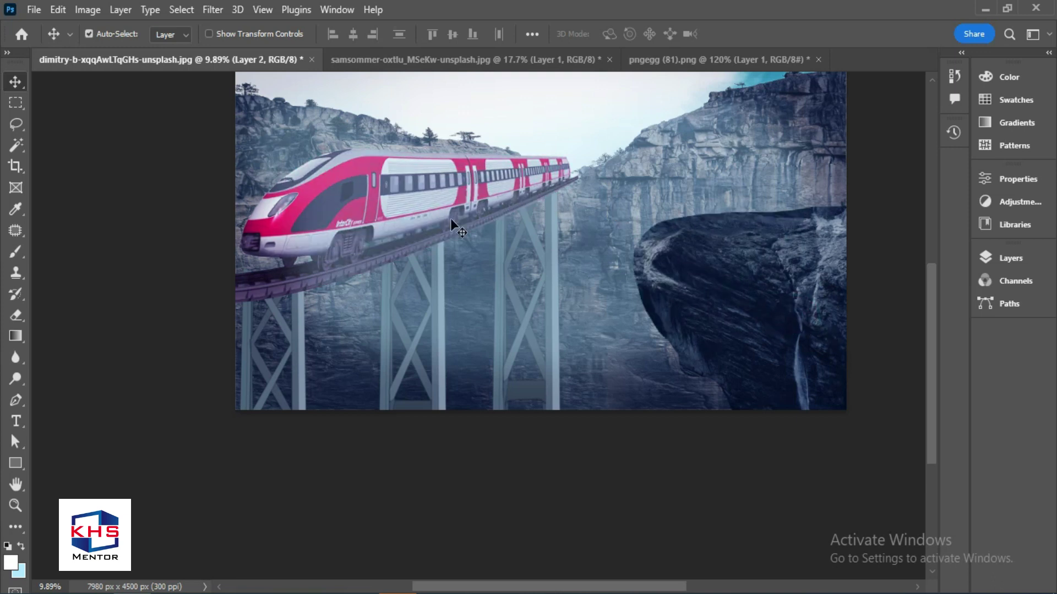
- Trace a Pen path on the cliff background layer along the ridge line, from the right edge across the valley to the left cliff
{"action": "scroll", "coordinate": [570, 298], "scroll_direction": "down", "scroll_amount": 2}
{"action": "scroll", "coordinate": [571, 299], "scroll_direction": "up", "scroll_amount": 3}
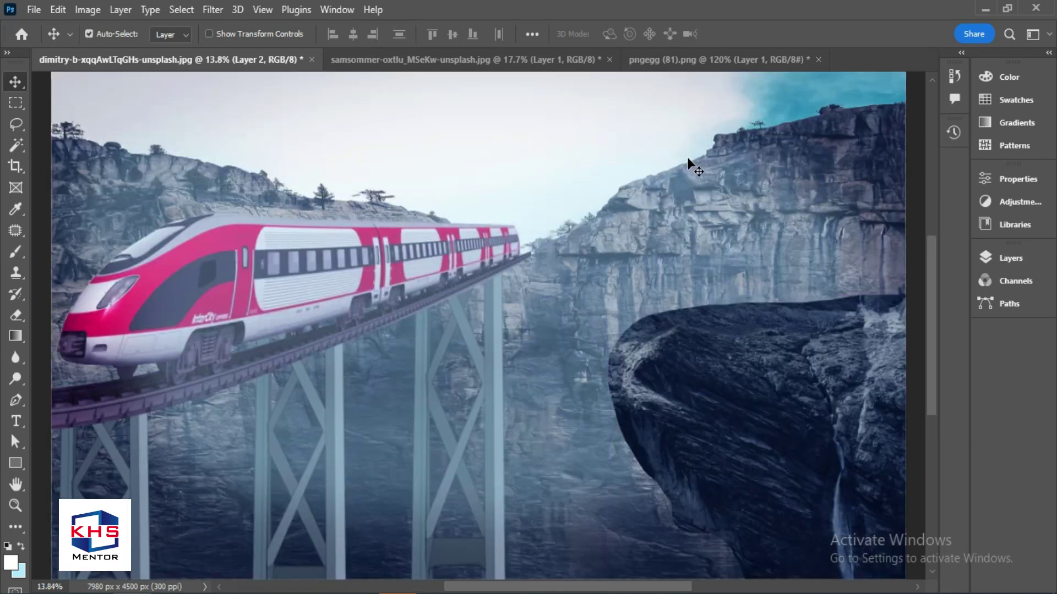
{"action": "scroll", "coordinate": [778, 113], "scroll_direction": "down", "scroll_amount": 2}
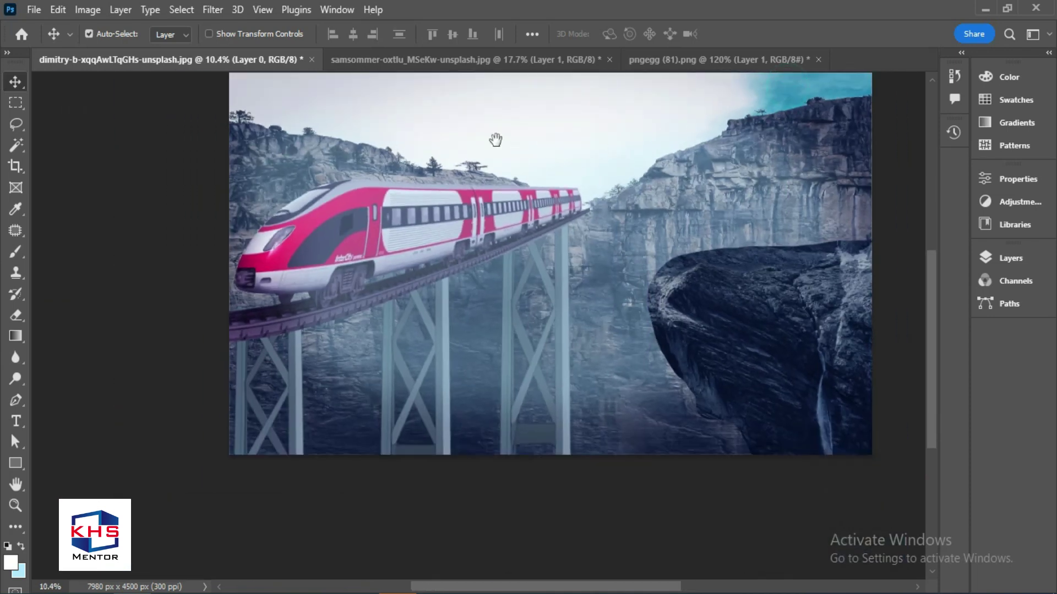
{"action": "left_click_drag", "start_coordinate": [495, 139], "coordinate": [407, 233]}
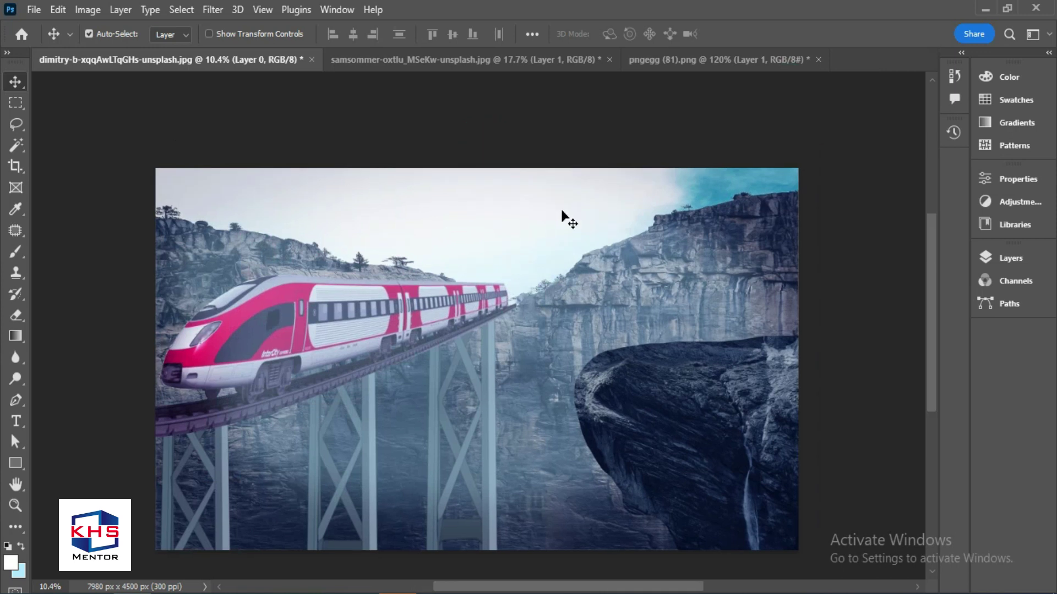
{"action": "key", "text": "p"}
{"action": "left_click", "coordinate": [797, 191]}
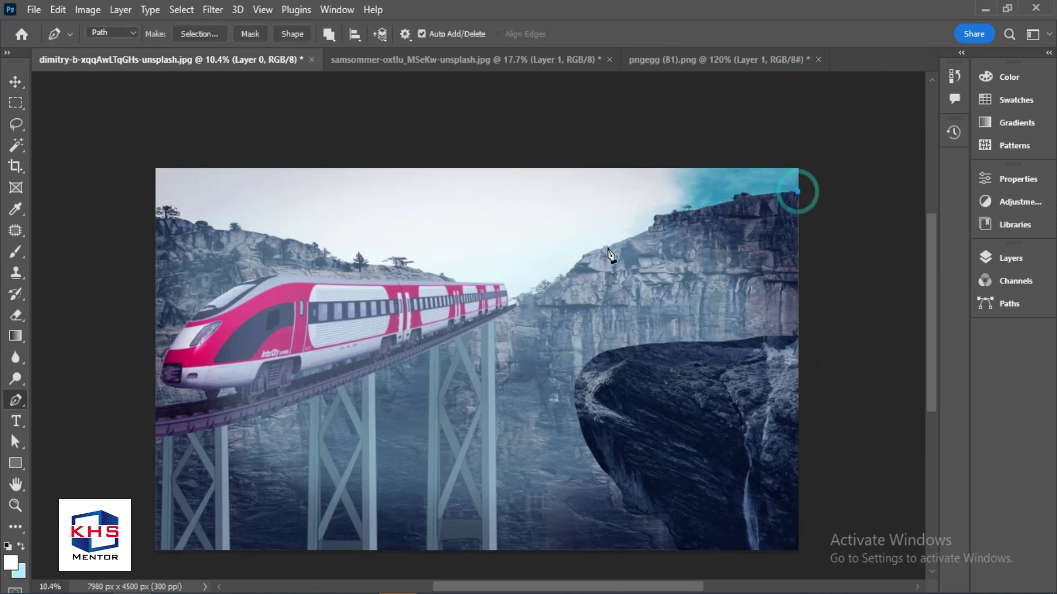
{"action": "left_click", "coordinate": [682, 209]}
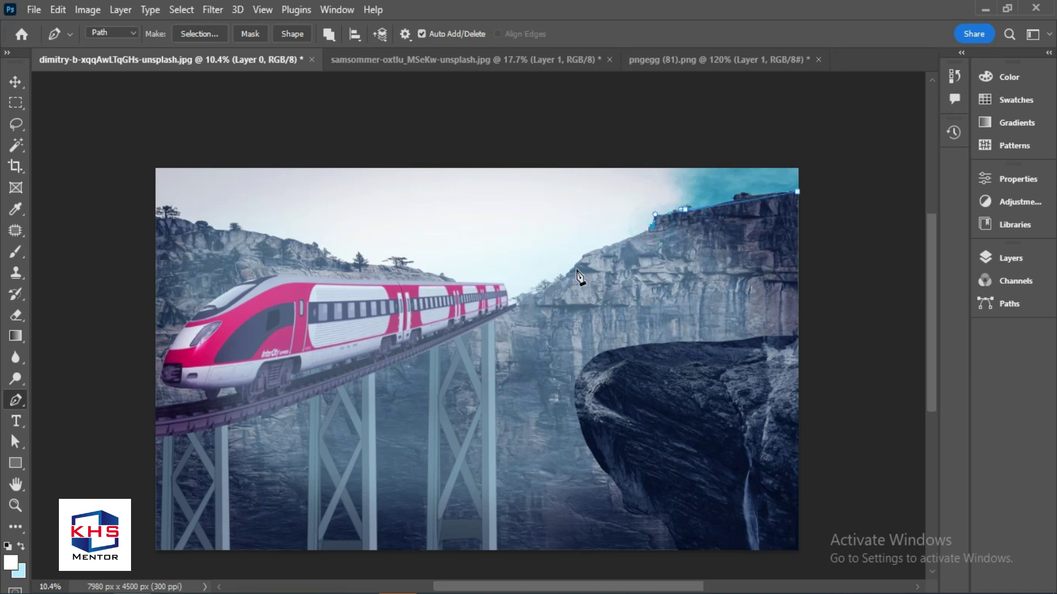
{"action": "left_click_drag", "start_coordinate": [577, 278], "coordinate": [574, 279]}
{"action": "left_click", "coordinate": [520, 297]}
{"action": "mouse_move", "coordinate": [426, 268]}
{"action": "left_mouse_down"}
{"action": "mouse_move", "coordinate": [410, 262]}
{"action": "mouse_move", "coordinate": [436, 275]}
{"action": "left_mouse_up"}
{"action": "left_click_drag", "start_coordinate": [317, 257], "coordinate": [298, 246]}
{"action": "left_click", "coordinate": [317, 257]}
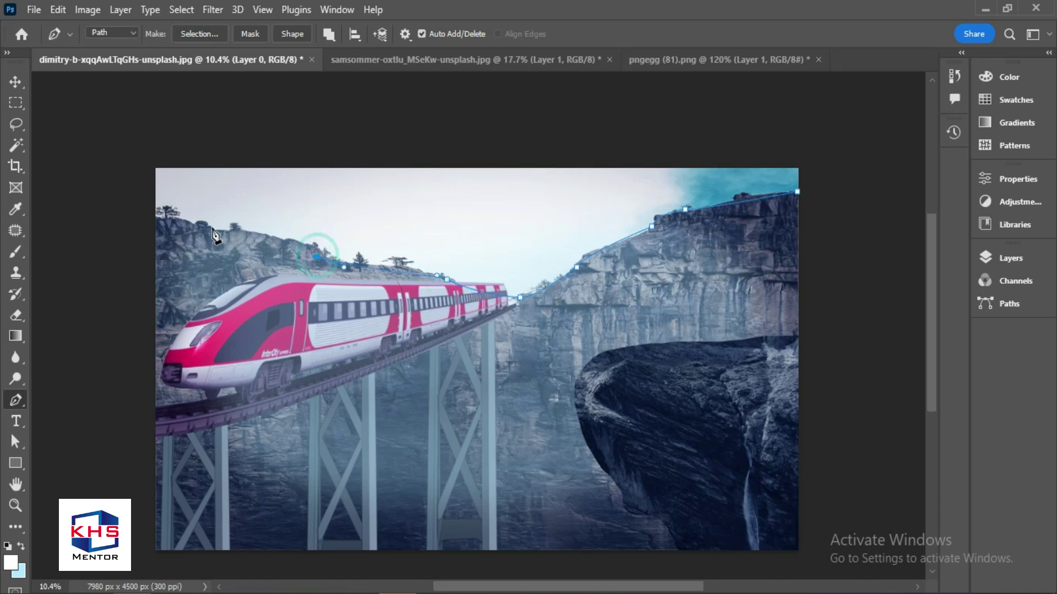
- Extend the path past the left edge and around above the canvas, close it at its start, and switch to the Brush tool
{"action": "left_click_drag", "start_coordinate": [149, 222], "coordinate": [98, 222]}
{"action": "left_click_drag", "start_coordinate": [128, 145], "coordinate": [159, 123]}
{"action": "left_click", "coordinate": [253, 115]}
{"action": "left_click_drag", "start_coordinate": [772, 124], "coordinate": [819, 124]}
{"action": "left_click_drag", "start_coordinate": [864, 149], "coordinate": [854, 185]}
{"action": "key", "text": "b"}
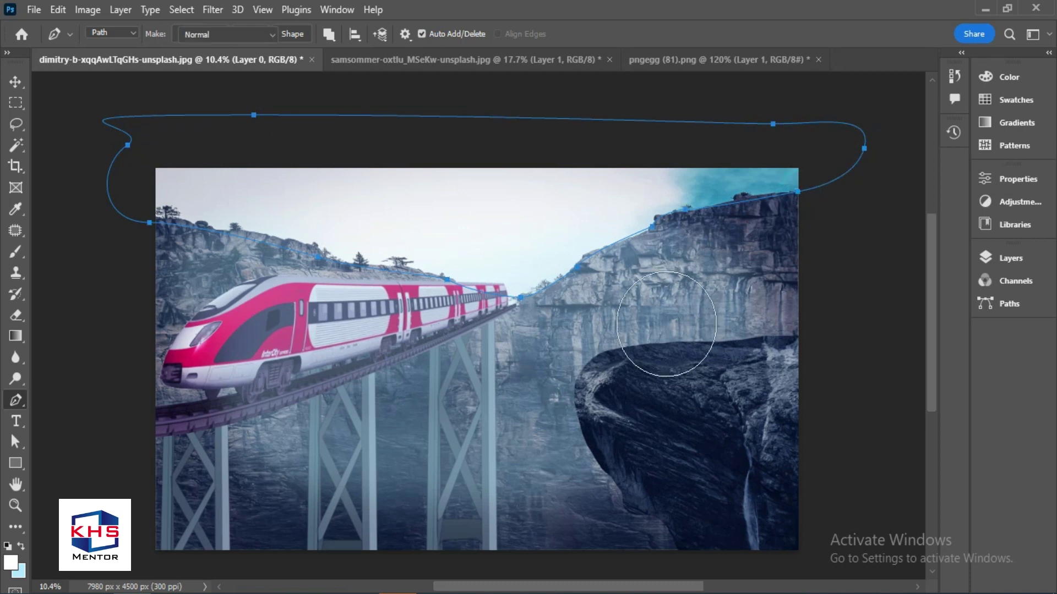
- Convert the closed ridge-line path into a selection covering the sky
{"action": "key", "text": "v"}
{"action": "left_click_drag", "start_coordinate": [790, 226], "coordinate": [819, 255]}
{"action": "key", "text": "ctrl+z"}
{"action": "key", "text": "ctrl+Return"}
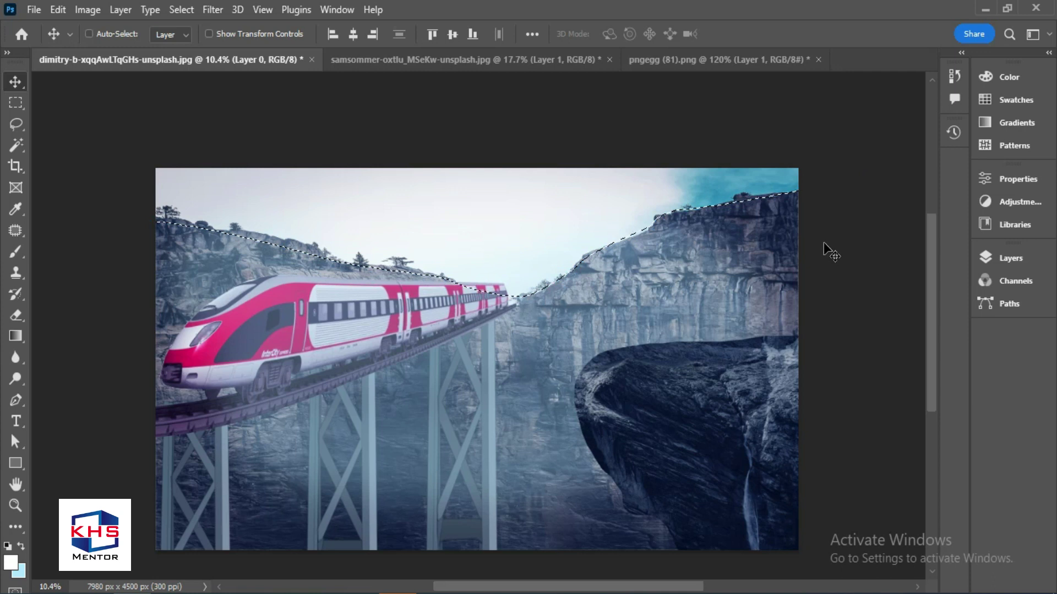
- Try darkening the selected sky with Levels at a midtone input of 0.47 and a white output of 142
{"action": "key", "text": "ctrl+l"}
{"action": "left_click", "coordinate": [823, 266]}
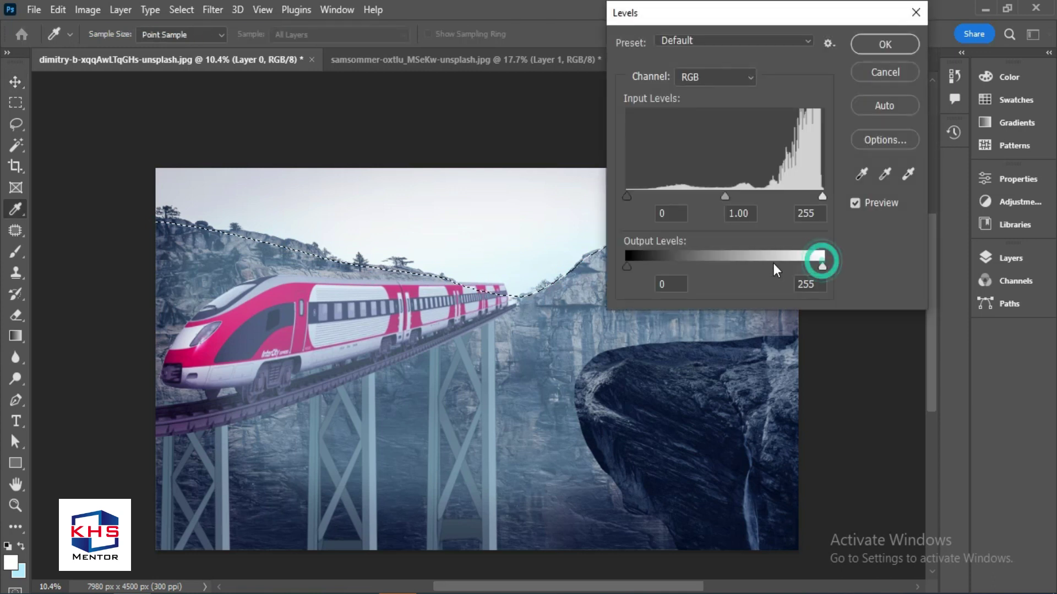
{"action": "left_click_drag", "start_coordinate": [820, 267], "coordinate": [736, 270]}
{"action": "left_click", "coordinate": [822, 195]}
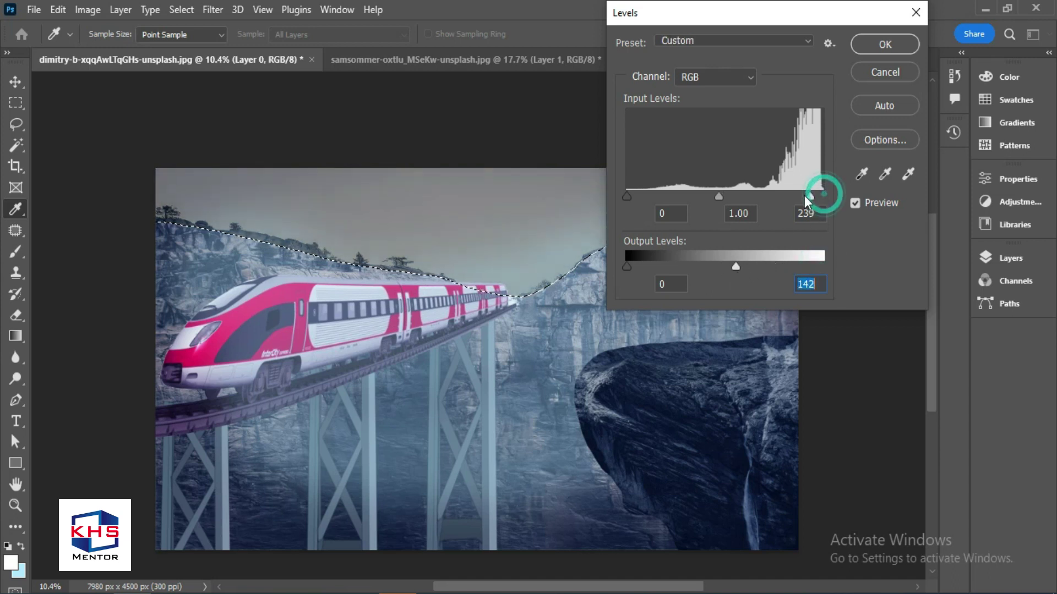
{"action": "left_click_drag", "start_coordinate": [725, 196], "coordinate": [768, 196]}
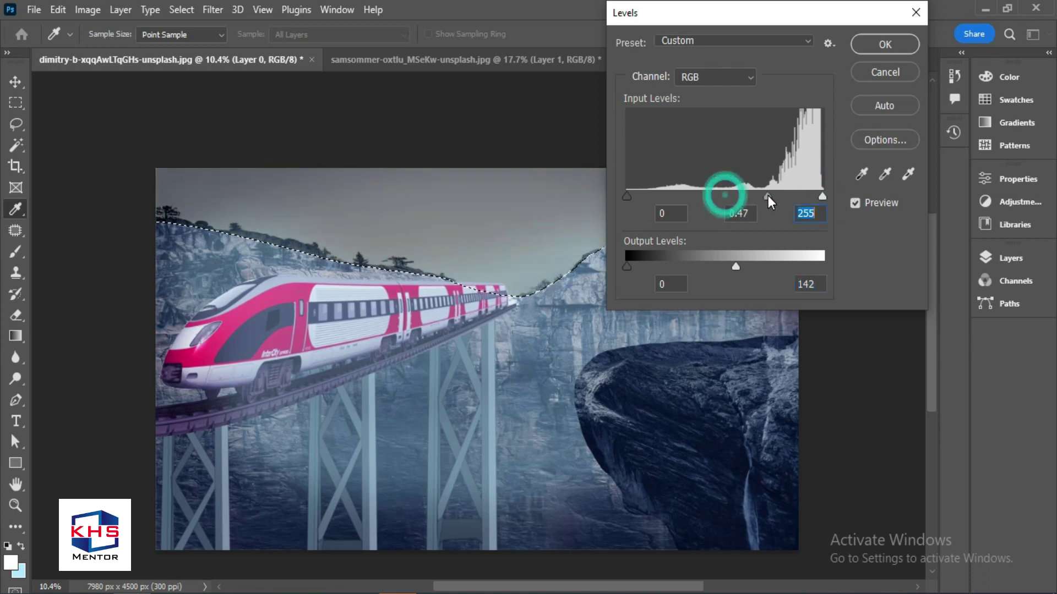
{"action": "left_click", "coordinate": [885, 44]}
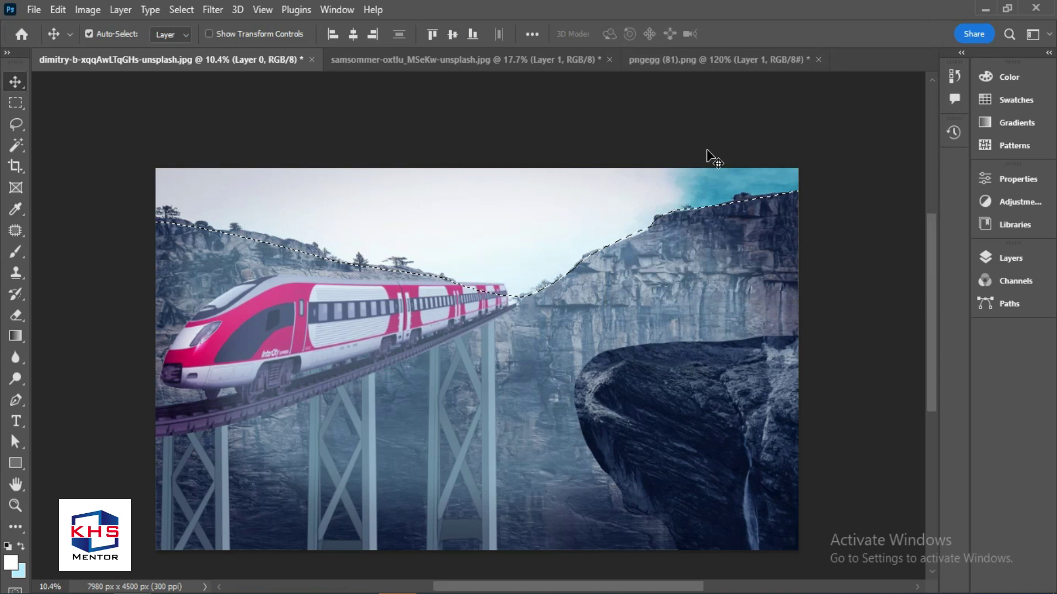
- Feather the sky selection with a radius of 100 pixels
{"action": "key", "text": "m"}
{"action": "right_click", "coordinate": [520, 194]}
{"action": "left_click", "coordinate": [551, 221]}
{"action": "right_click", "coordinate": [542, 228]}
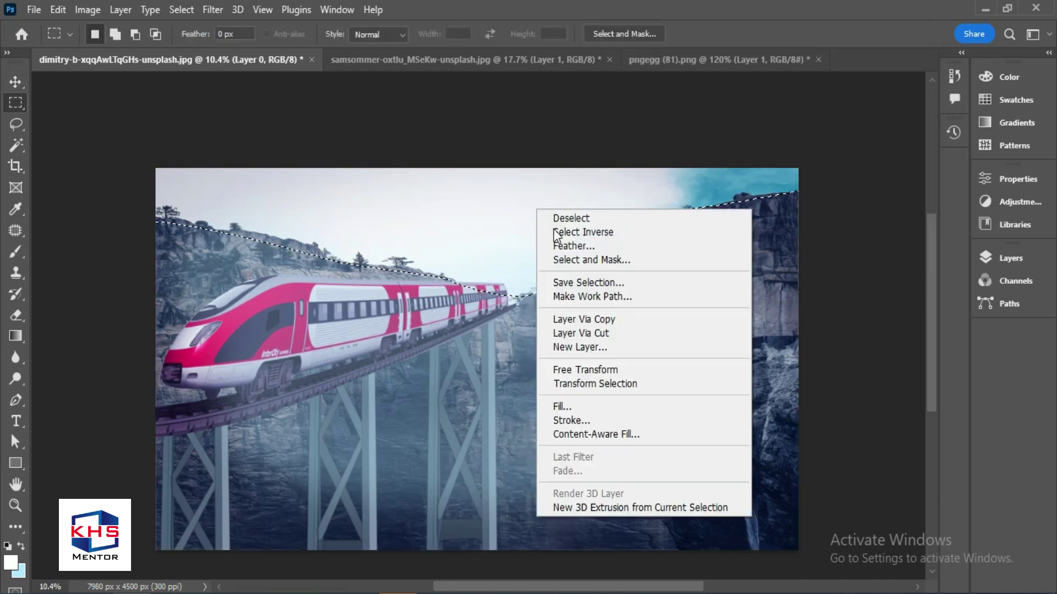
{"action": "left_click", "coordinate": [590, 248]}
{"action": "key", "text": "Return"}
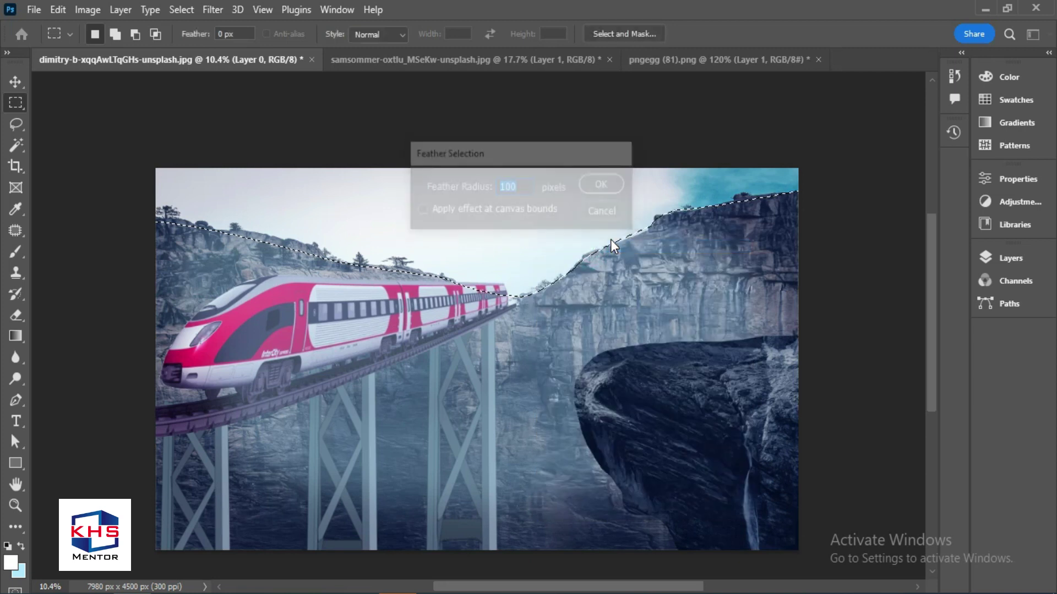
{"action": "right_click", "coordinate": [497, 226]}
{"action": "key", "text": "Escape"}
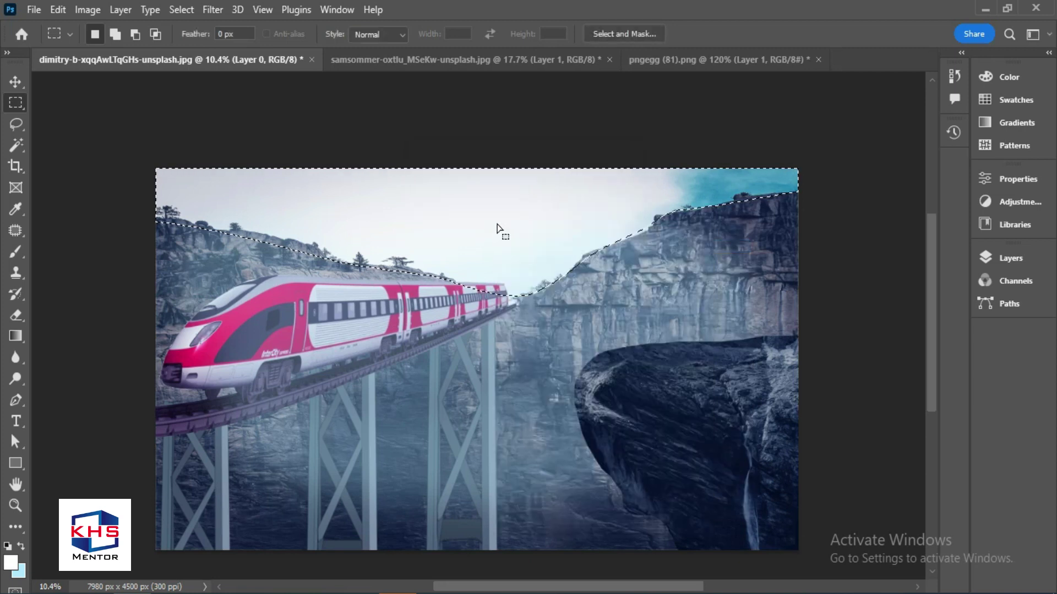
- Try a Color Balance on the sky selection with the midtone yellow-blue level at +100
{"action": "key", "text": "ctrl+b"}
{"action": "left_click_drag", "start_coordinate": [804, 211], "coordinate": [892, 214]}
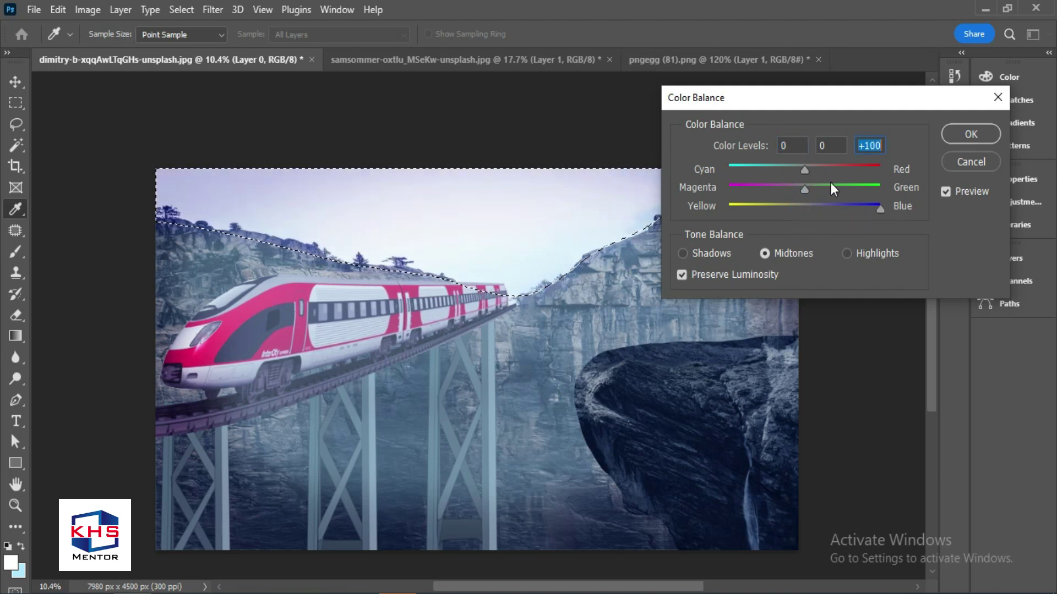
{"action": "key", "text": "Return"}
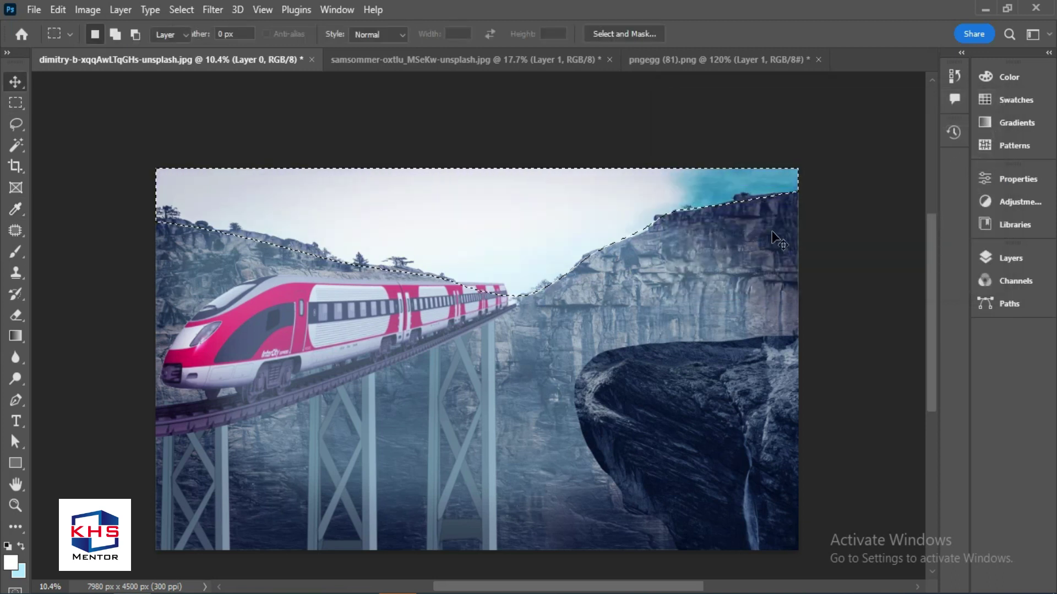
{"action": "key", "text": "v"}
{"action": "left_click", "coordinate": [769, 222]}
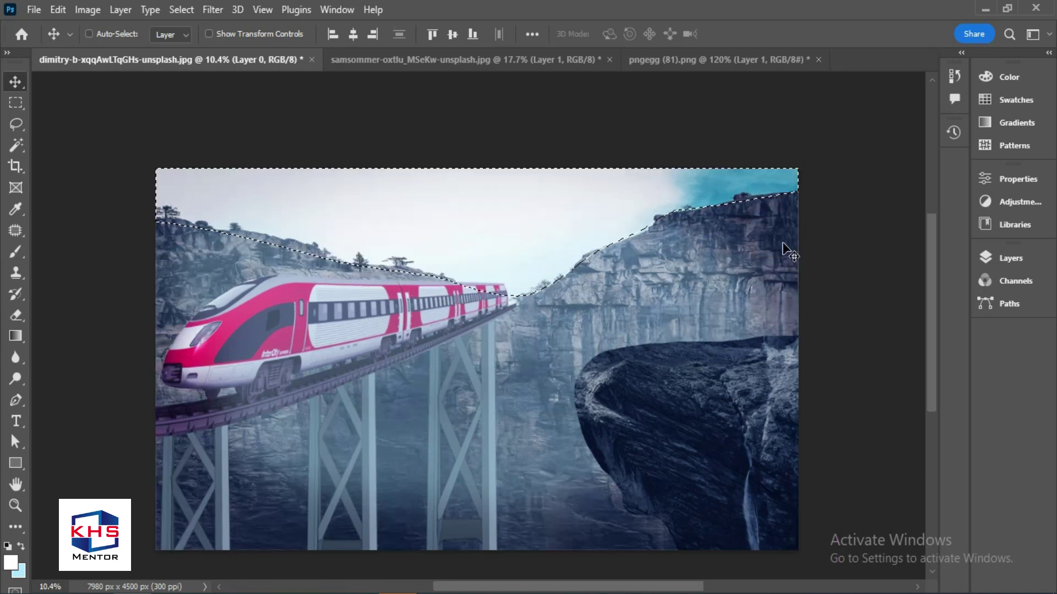
- Apply Color Balance to the sky selection with midtone levels of -100, -100 and +100
{"action": "key", "text": "ctrl+b"}
{"action": "left_click_drag", "start_coordinate": [815, 213], "coordinate": [880, 208]}
{"action": "left_click_drag", "start_coordinate": [802, 170], "coordinate": [642, 155]}
{"action": "left_click_drag", "start_coordinate": [806, 189], "coordinate": [728, 196]}
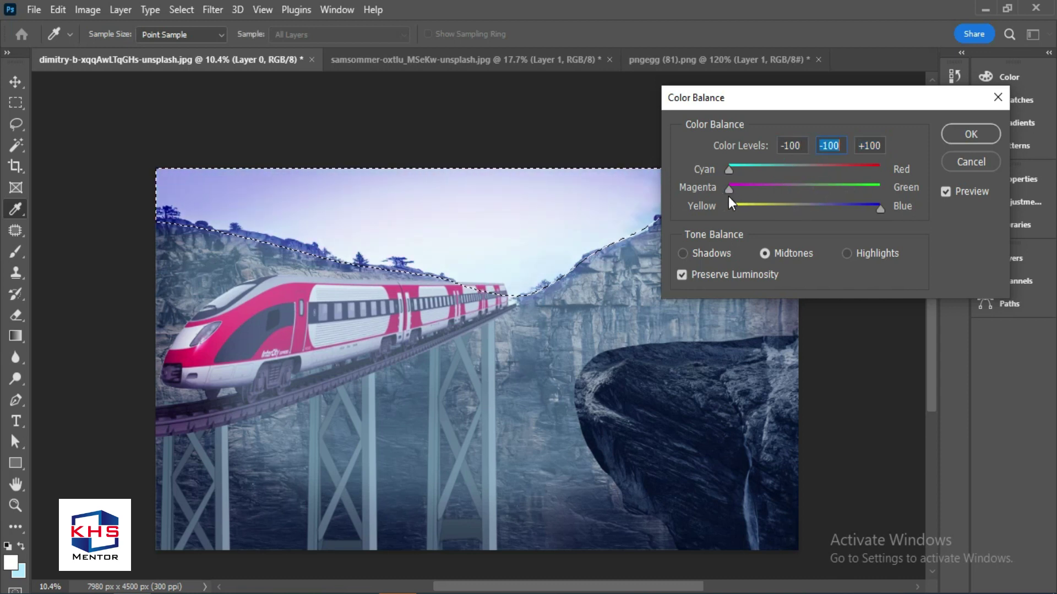
{"action": "key", "text": "Return"}
- Darken the sky with Levels at input midtone 0.33 and white 248, strongly lower the white output, and deselect
{"action": "key", "text": "ctrl+l"}
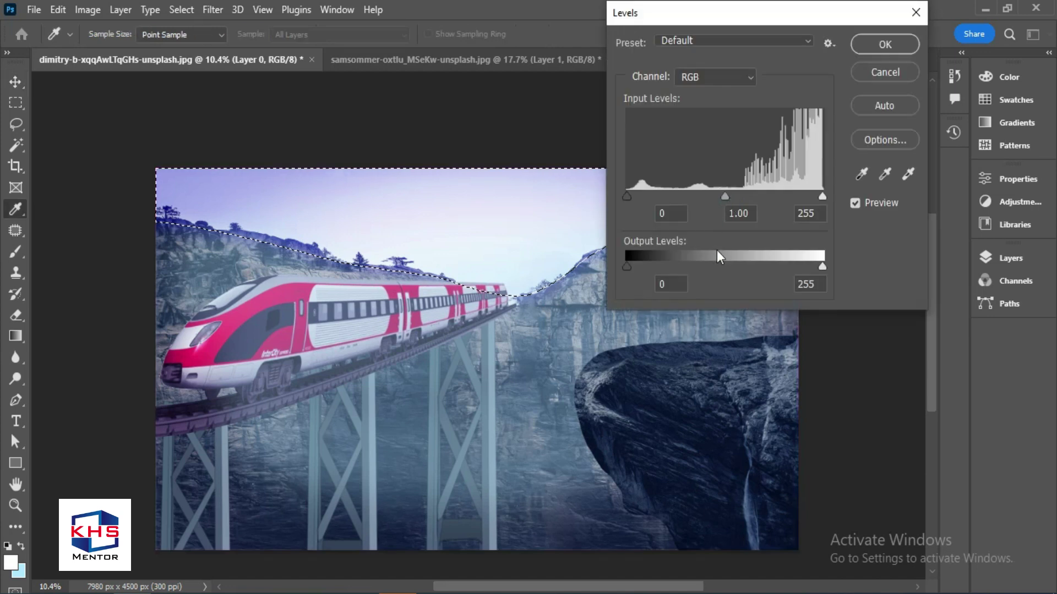
{"action": "left_click_drag", "start_coordinate": [822, 269], "coordinate": [742, 266]}
{"action": "left_click_drag", "start_coordinate": [752, 195], "coordinate": [778, 197]}
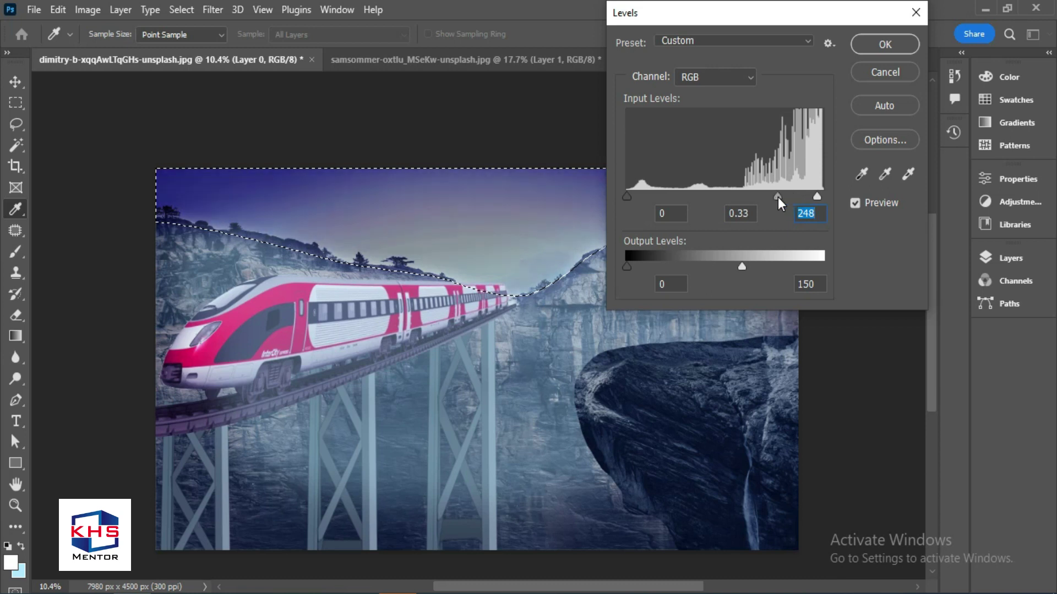
{"action": "left_click_drag", "start_coordinate": [742, 266], "coordinate": [697, 266]}
{"action": "key", "text": "Return"}
{"action": "key", "text": "v"}
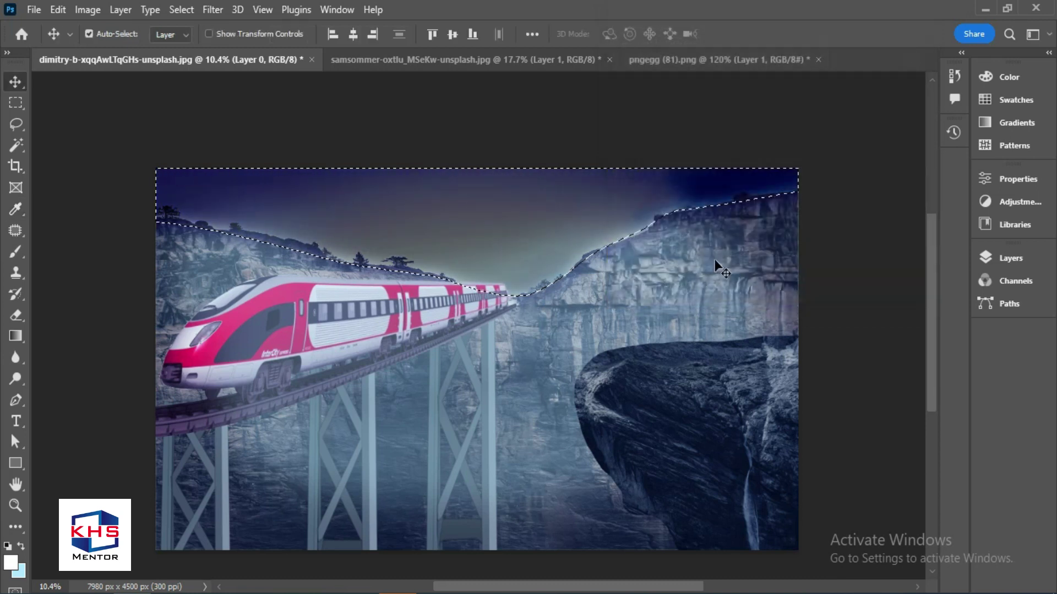
{"action": "key", "text": "ctrl+d"}
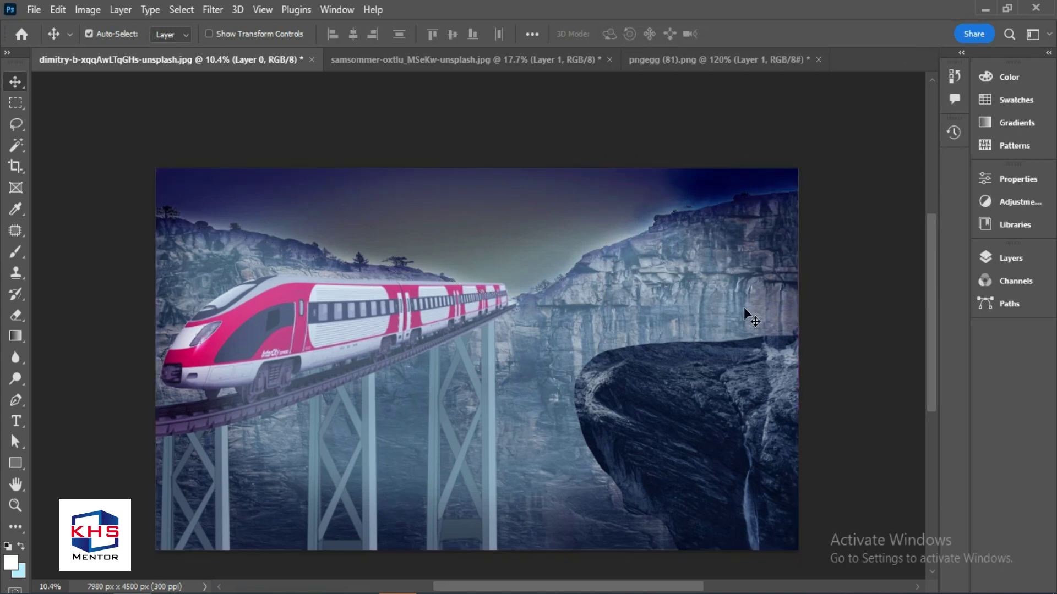
- Bring the cherry blossom tree from pngegg (82).png into the cliff composite, above the rock overhang
{"action": "left_click_drag", "start_coordinate": [635, 341], "coordinate": [618, 286]}
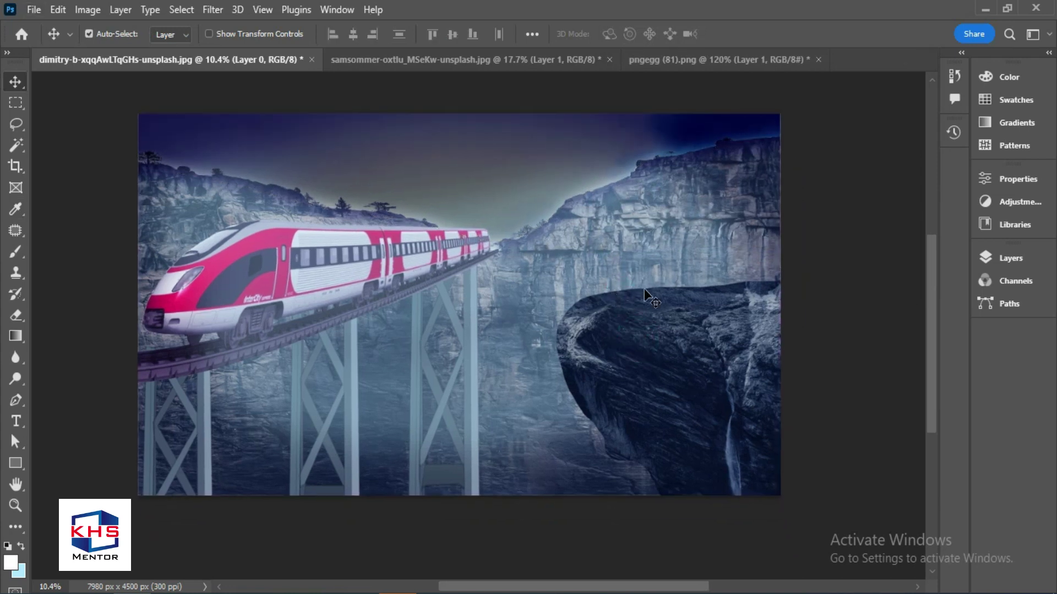
{"action": "key", "text": "ctrl+0"}
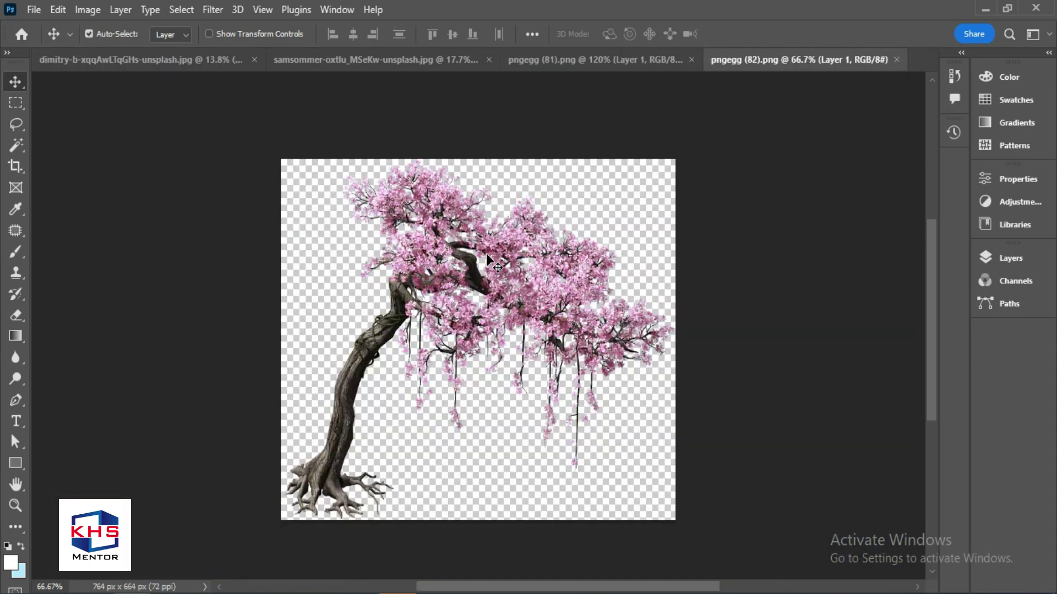
{"action": "left_click_drag", "start_coordinate": [487, 255], "coordinate": [674, 302]}
{"action": "left_click_drag", "start_coordinate": [781, 269], "coordinate": [791, 296]}
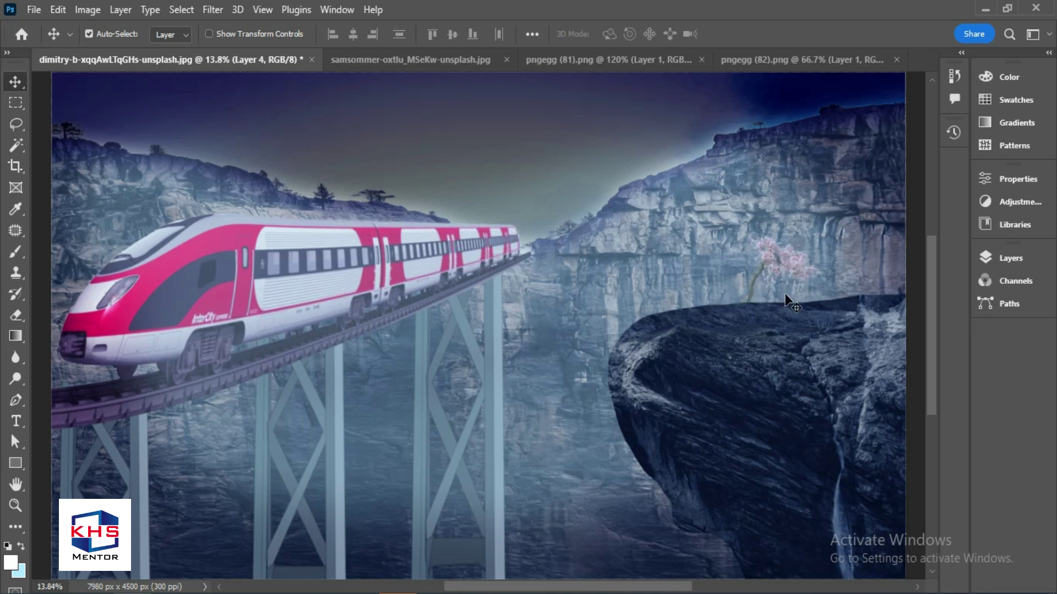
- Scale the tree to about 300% and move it to the right end of the rock overhang
{"action": "left_click_drag", "start_coordinate": [774, 255], "coordinate": [427, 117]}
{"action": "key", "text": "ctrl+t"}
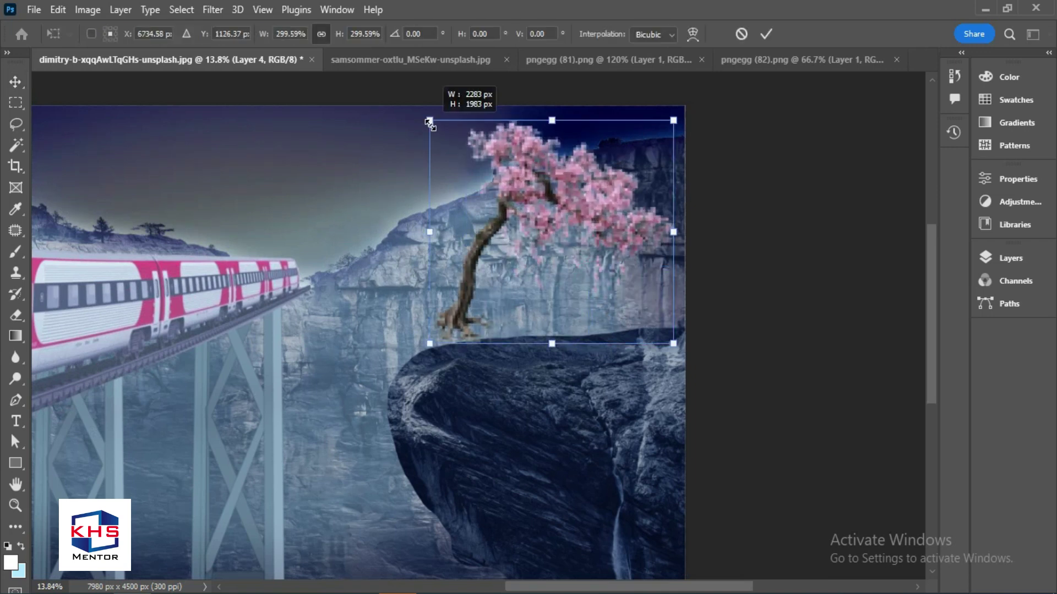
{"action": "left_click_drag", "start_coordinate": [553, 178], "coordinate": [680, 201]}
{"action": "left_click_drag", "start_coordinate": [654, 242], "coordinate": [645, 233]}
- Flip the tree horizontally and place it so its trunk stands on the rock at the image's right edge
{"action": "right_click", "coordinate": [641, 213]}
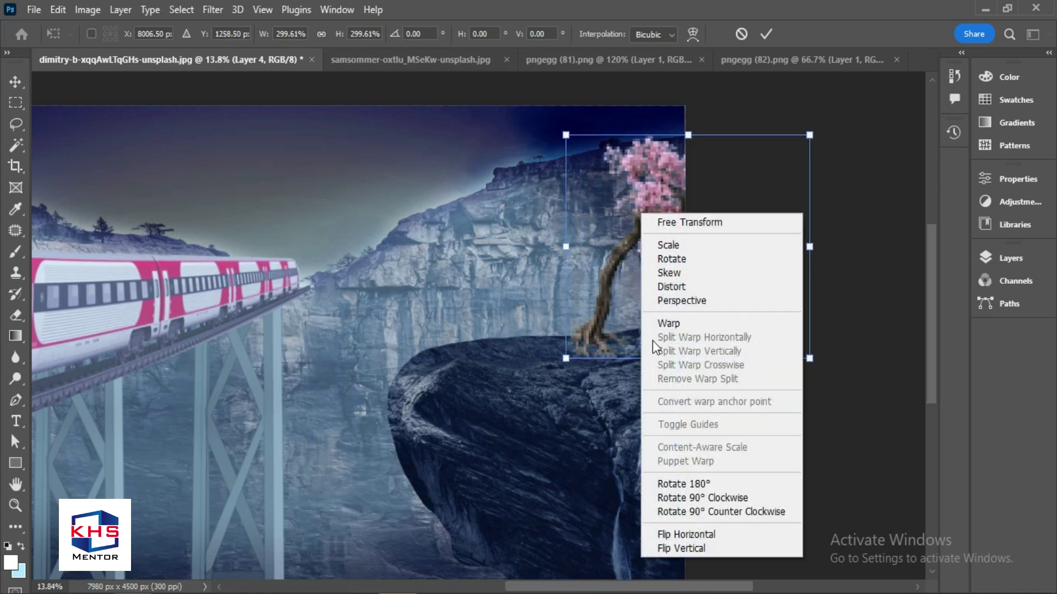
{"action": "left_click", "coordinate": [685, 535]}
{"action": "key", "text": "Return"}
{"action": "left_click_drag", "start_coordinate": [634, 215], "coordinate": [561, 217]}
{"action": "left_click_drag", "start_coordinate": [672, 337], "coordinate": [677, 299]}
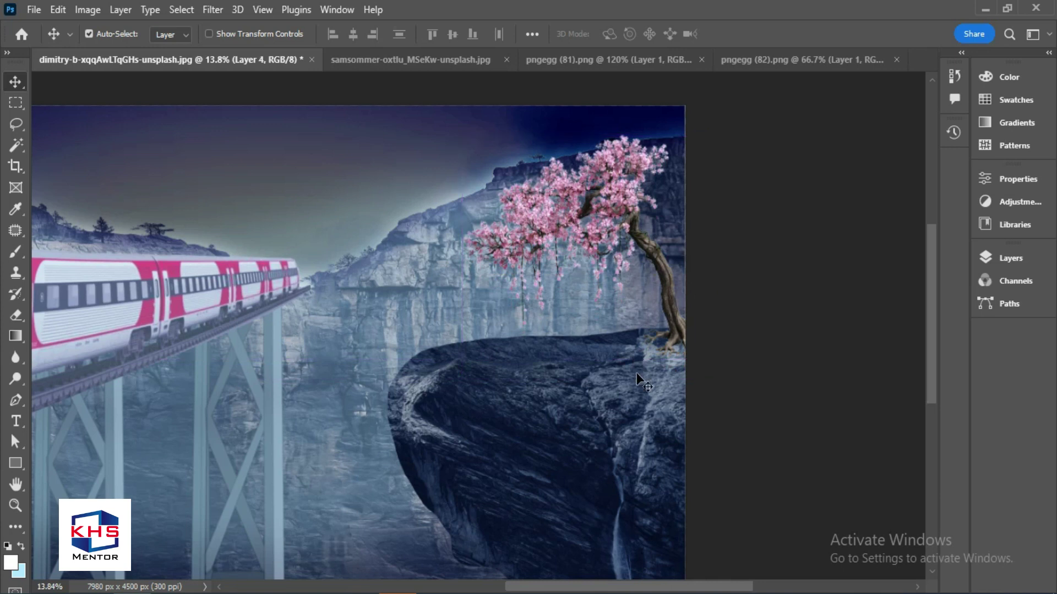
- Erase the visible tree roots with a feathered rectangular selection around the trunk's base, and deselect
{"action": "key", "text": "m"}
{"action": "left_click_drag", "start_coordinate": [632, 335], "coordinate": [743, 380]}
{"action": "right_click", "coordinate": [669, 315]}
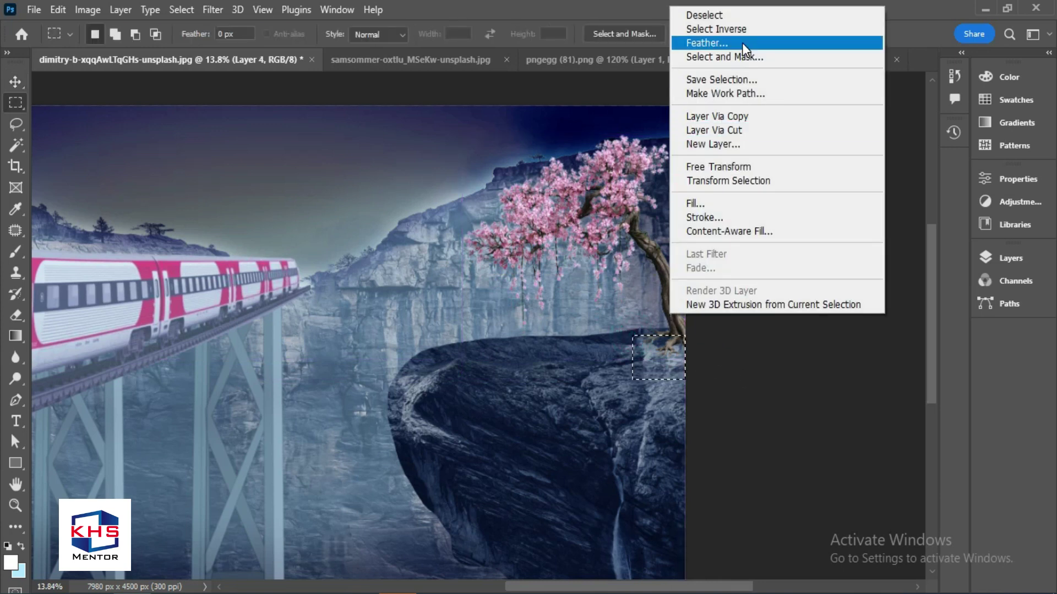
{"action": "left_click", "coordinate": [742, 43]}
{"action": "key", "text": "Return"}
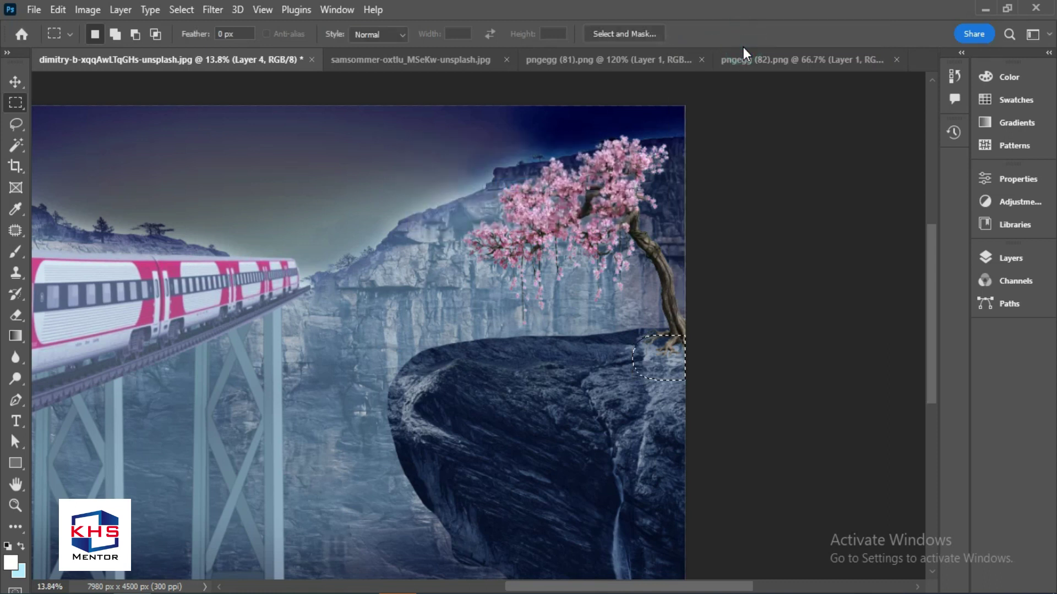
{"action": "key", "text": "ctrl+d"}
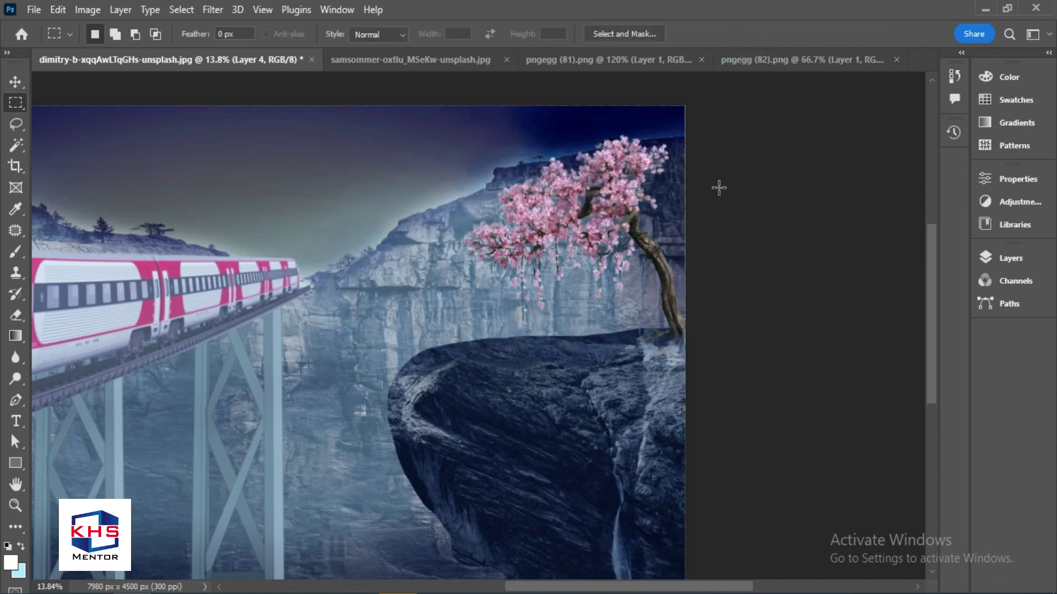
- Shift the rock overhang and the tree together toward the left of the image
{"action": "key", "text": "v"}
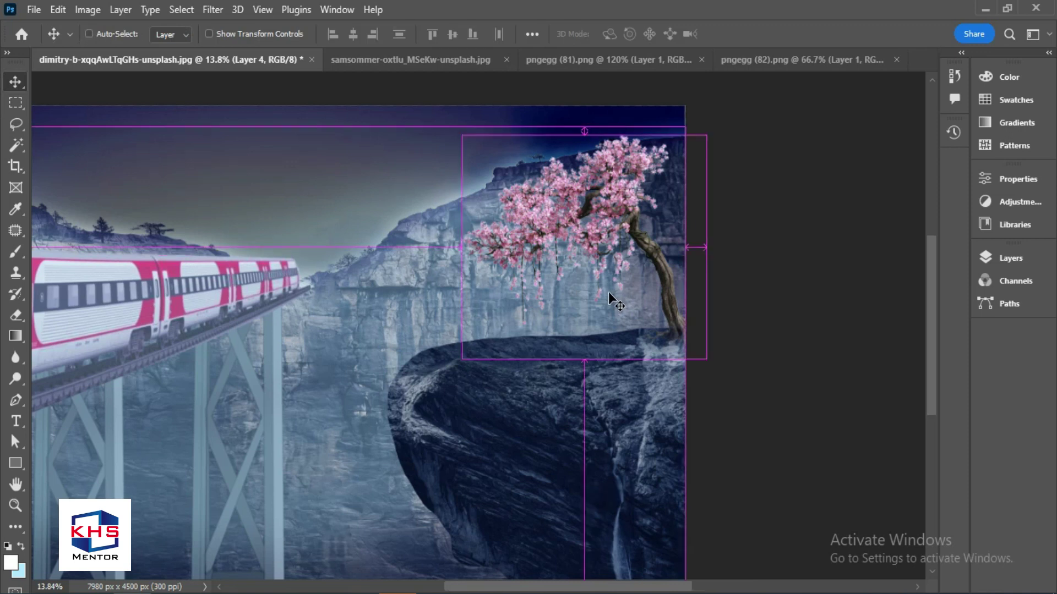
{"action": "scroll", "coordinate": [609, 292], "scroll_direction": "left", "scroll_amount": 4}
{"action": "scroll", "coordinate": [609, 291], "scroll_direction": "up", "scroll_amount": 1}
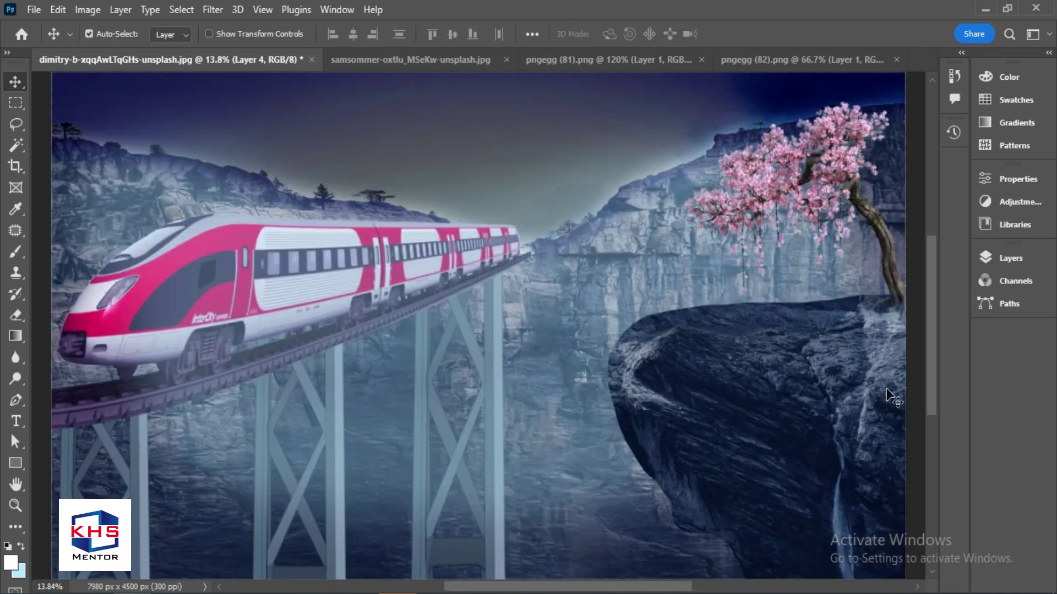
{"action": "left_click_drag", "start_coordinate": [882, 413], "coordinate": [829, 361]}
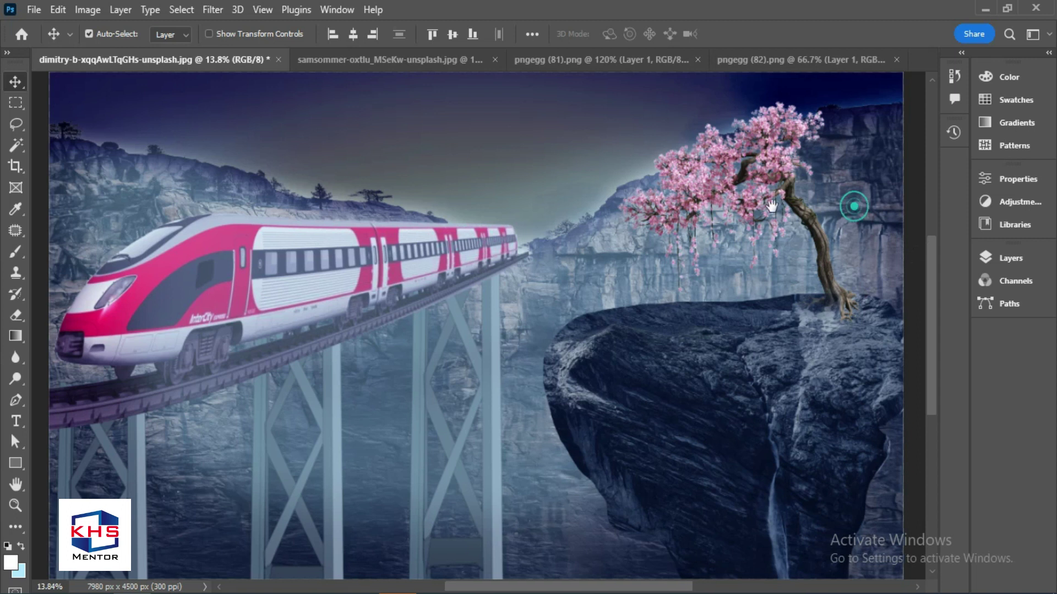
- Move the tree slightly right on the overhang and enlarge it so its blossoms reach the image's upper edge
{"action": "scroll", "coordinate": [880, 204], "scroll_direction": "right", "scroll_amount": 3}
{"action": "left_click_drag", "start_coordinate": [681, 158], "coordinate": [698, 157]}
{"action": "scroll", "coordinate": [691, 191], "scroll_direction": "up", "scroll_amount": 3}
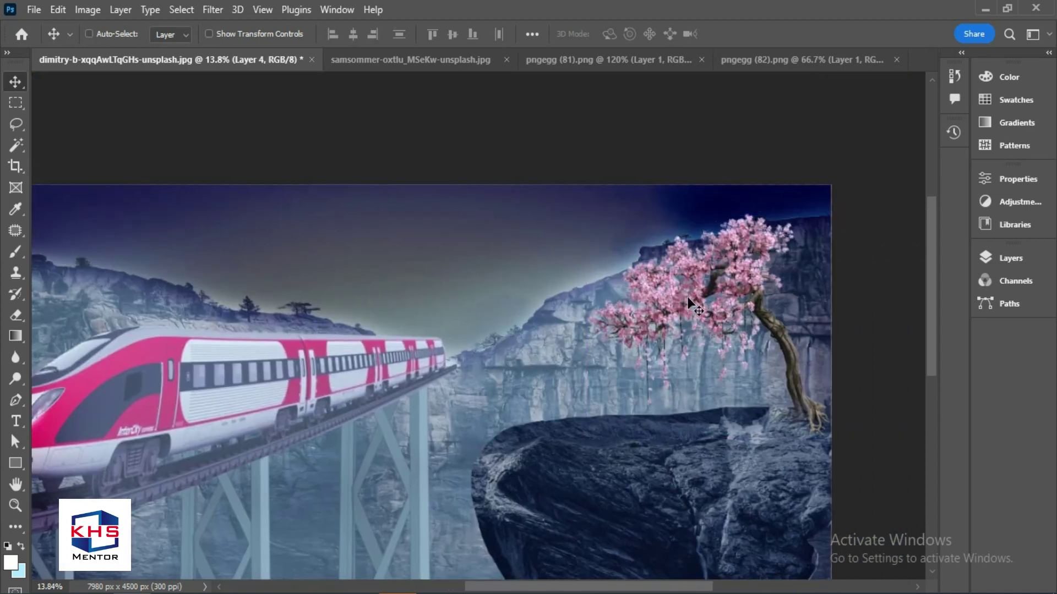
{"action": "key", "text": "ctrl+t"}
{"action": "left_click_drag", "start_coordinate": [587, 214], "coordinate": [508, 135]}
{"action": "key", "text": "Return"}
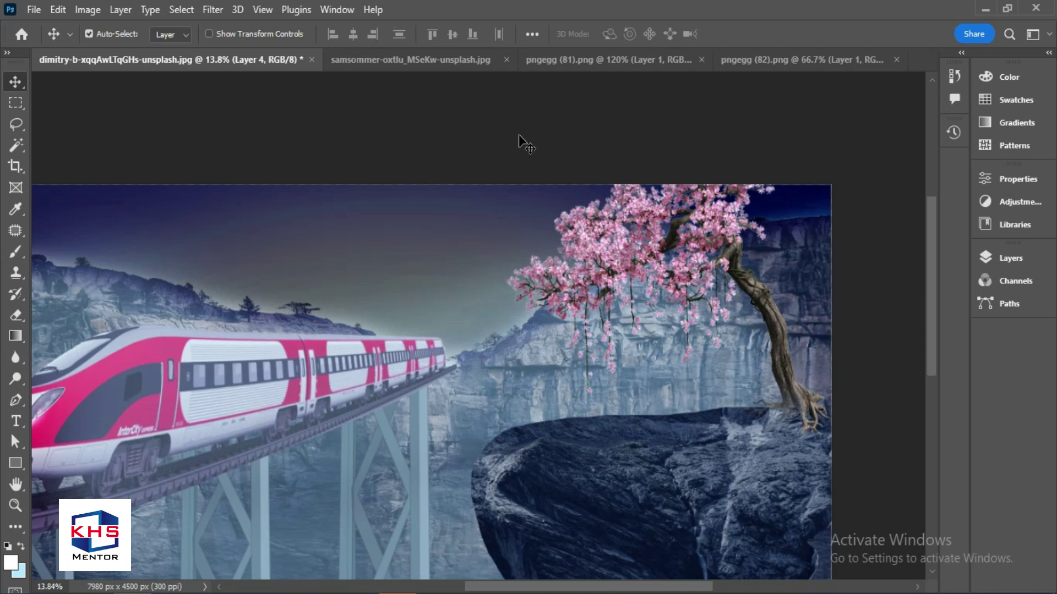
- Trace a closed Pen path around the lower roots at the trunk's base and convert it to a selection
{"action": "key", "text": "p"}
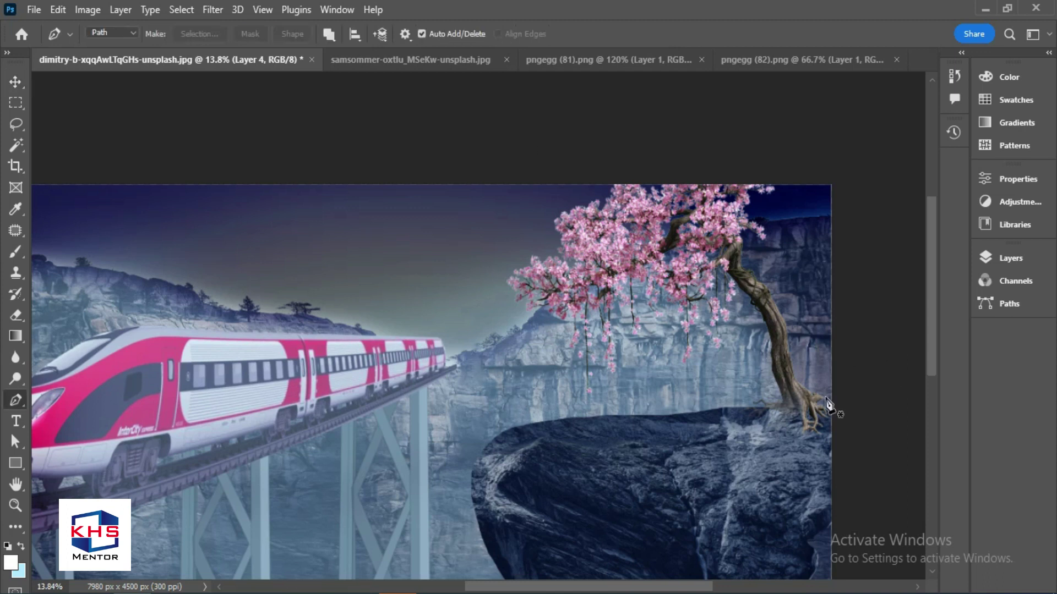
{"action": "left_click", "coordinate": [820, 391]}
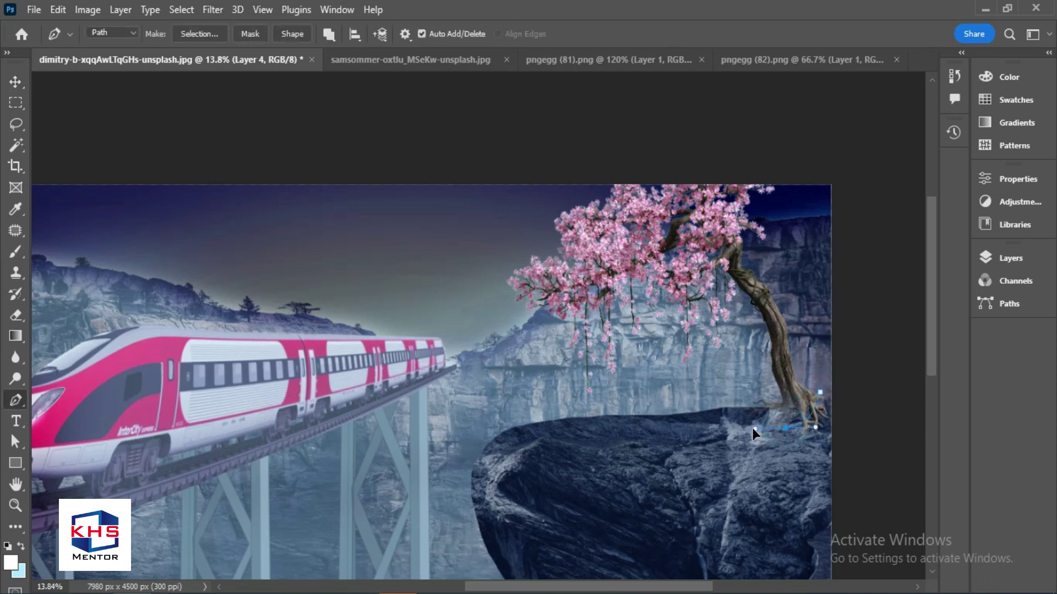
{"action": "left_click_drag", "start_coordinate": [826, 485], "coordinate": [857, 488]}
{"action": "left_click_drag", "start_coordinate": [879, 439], "coordinate": [844, 354]}
{"action": "left_click", "coordinate": [820, 392]}
{"action": "key", "text": "ctrl+Return"}
{"action": "key", "text": "m"}
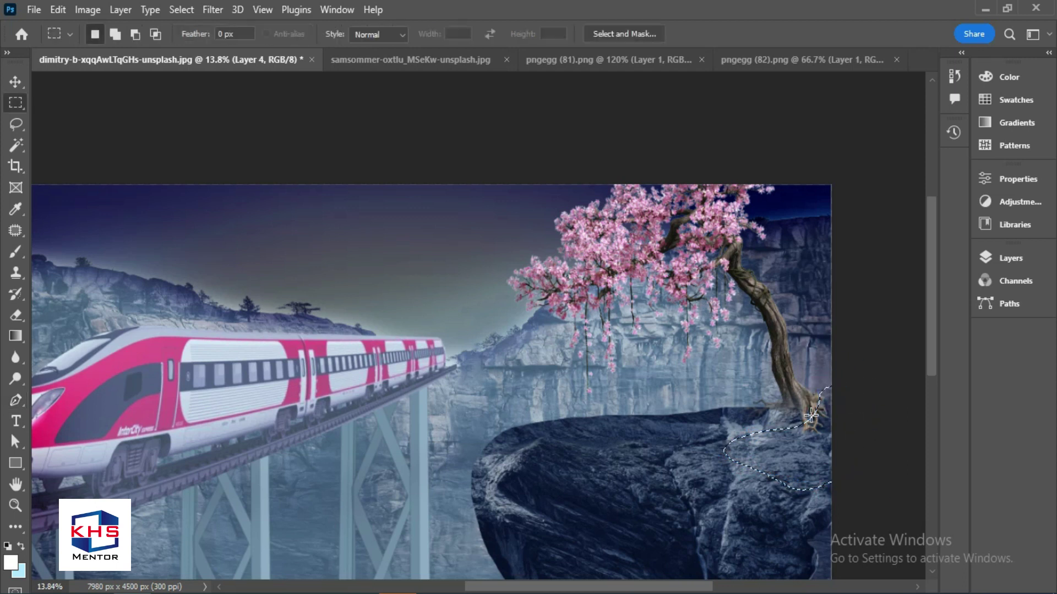
- Feather the selection and erase the tree's lower roots within it to blend the trunk into the rock
{"action": "right_click", "coordinate": [811, 417]}
{"action": "left_click", "coordinate": [863, 143]}
{"action": "key", "text": "Return"}
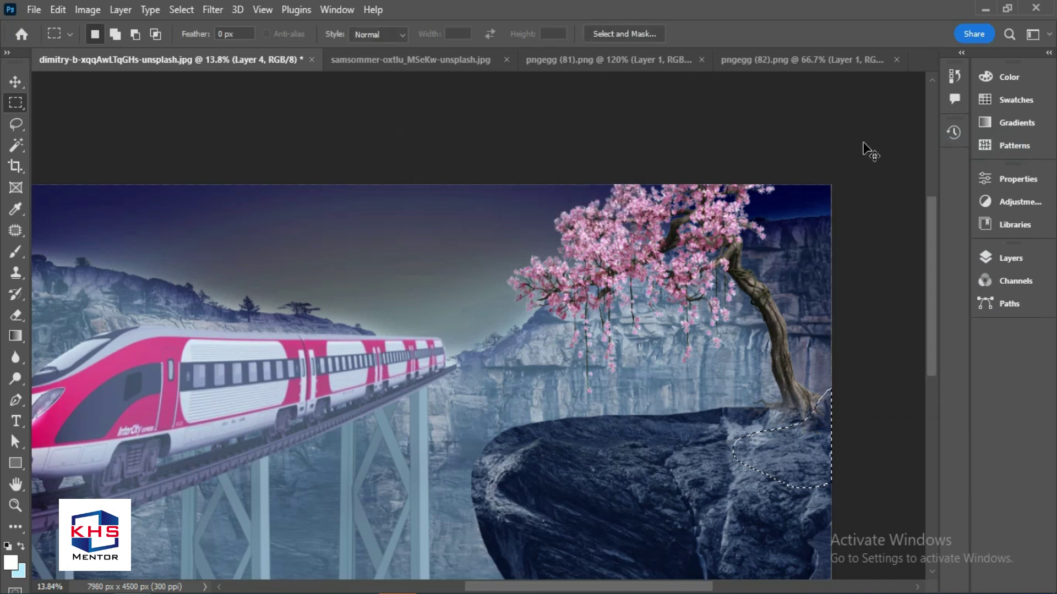
- Bring the pavilion cutout into the cliff composite, enlarge it to about 233% and place it on the rock overhang
{"action": "left_click_drag", "start_coordinate": [605, 479], "coordinate": [678, 367]}
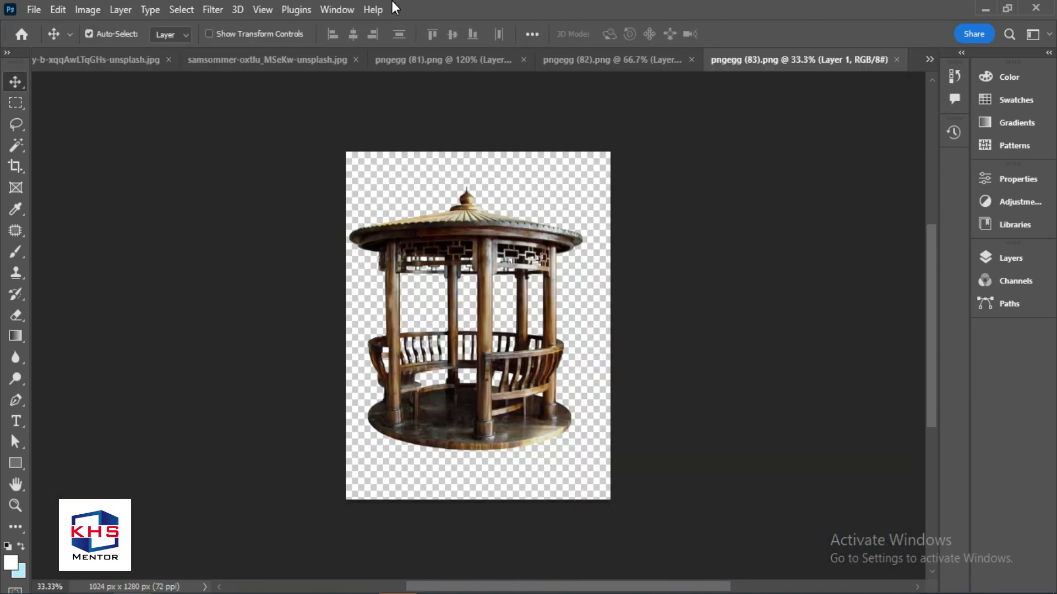
{"action": "left_click_drag", "start_coordinate": [500, 241], "coordinate": [801, 295]}
{"action": "key", "text": "ctrl+t"}
{"action": "left_click_drag", "start_coordinate": [732, 212], "coordinate": [618, 87]}
{"action": "left_click_drag", "start_coordinate": [735, 245], "coordinate": [720, 294]}
{"action": "left_click_drag", "start_coordinate": [815, 345], "coordinate": [823, 356]}
{"action": "scroll", "coordinate": [722, 233], "scroll_direction": "up", "scroll_amount": 2}
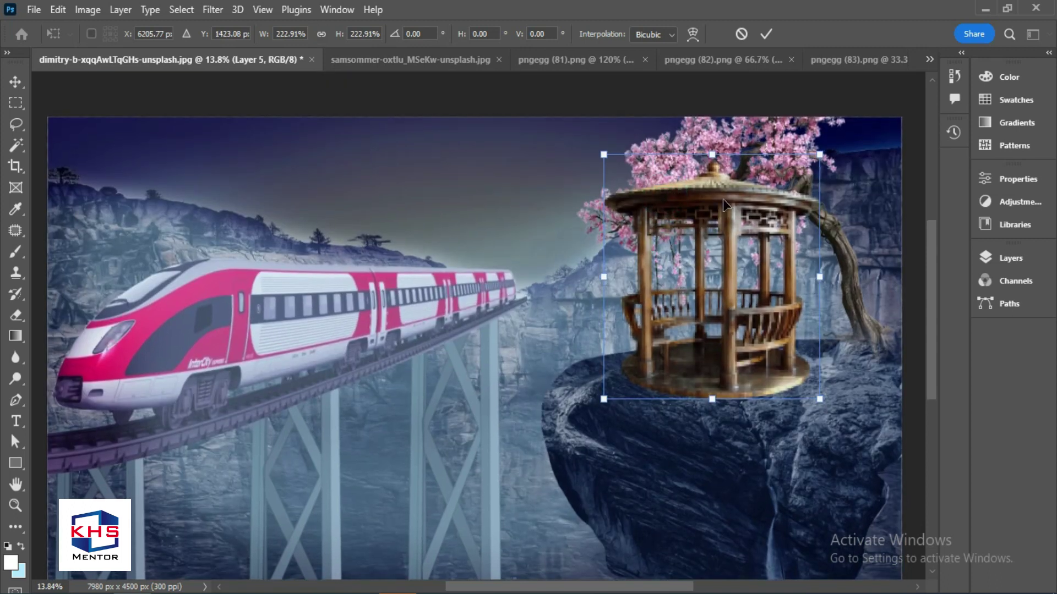
{"action": "left_click_drag", "start_coordinate": [605, 155], "coordinate": [598, 144]}
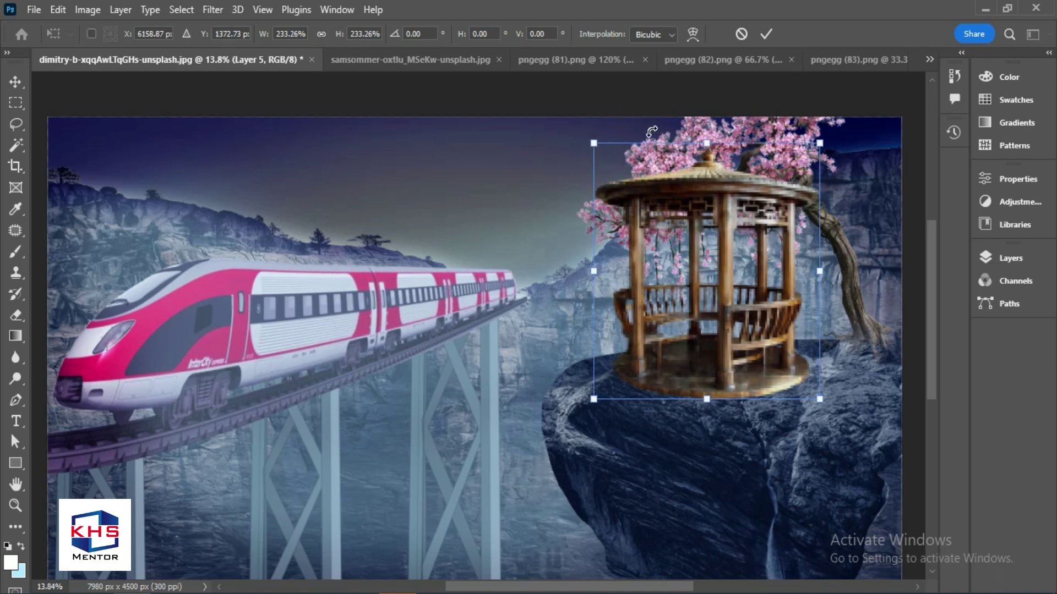
{"action": "key", "text": "Return"}
- Try stacking the blossom tree's layer in front of the pavilion
{"action": "left_click", "coordinate": [785, 145], "text": "ctrl"}
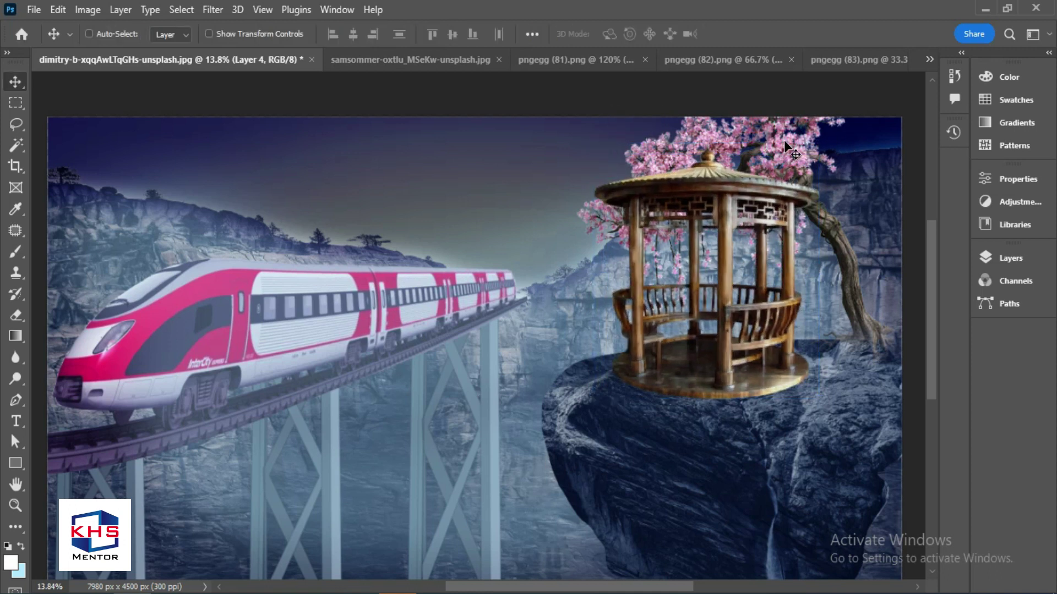
{"action": "key", "text": "ctrl+]"}
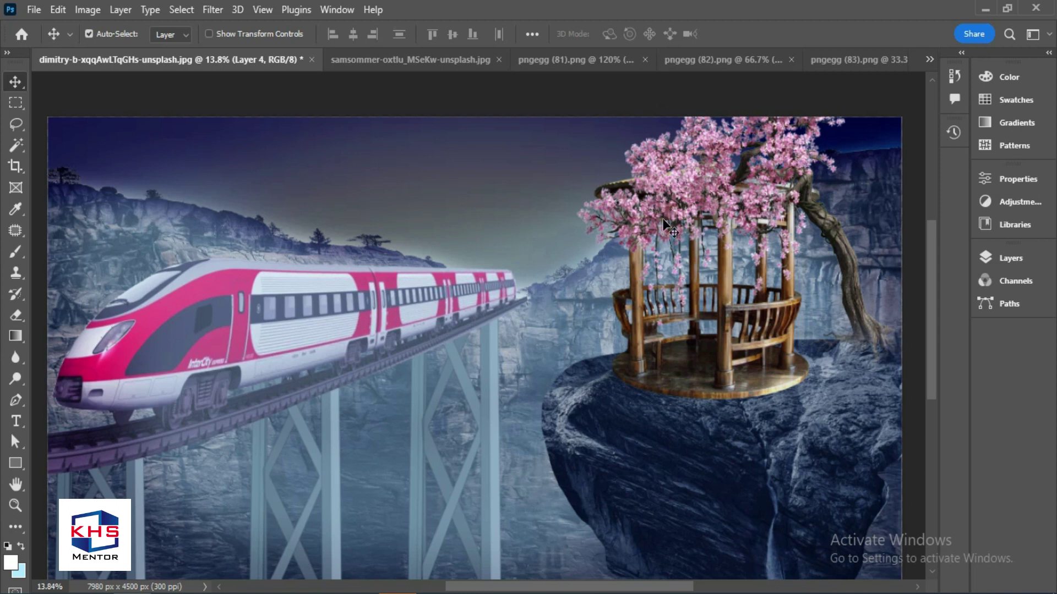
{"action": "scroll", "coordinate": [699, 275], "scroll_direction": "down", "scroll_amount": 1}
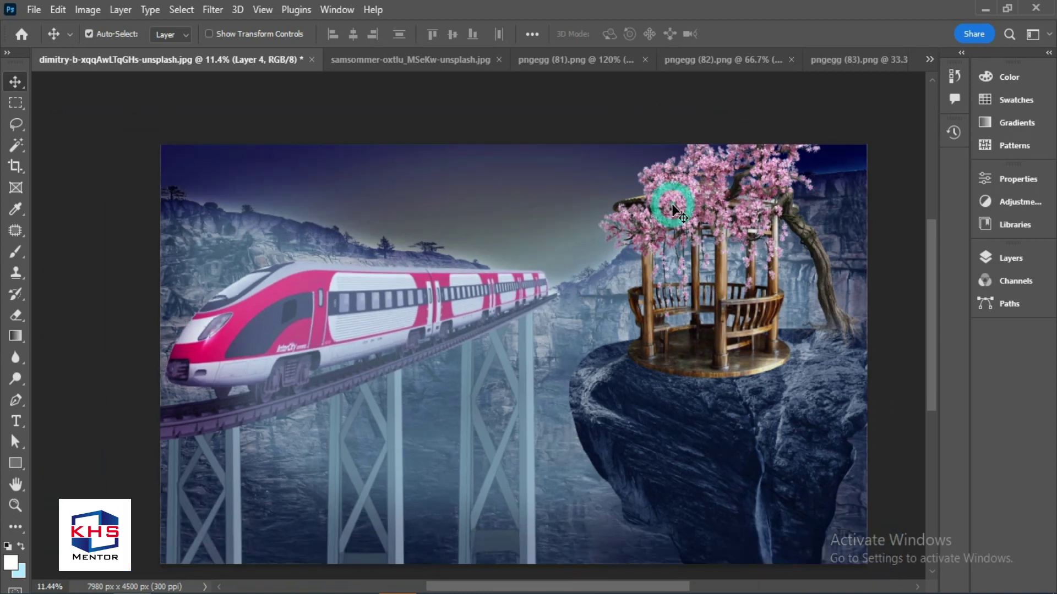
{"action": "key", "text": "m"}
{"action": "key", "text": "v"}
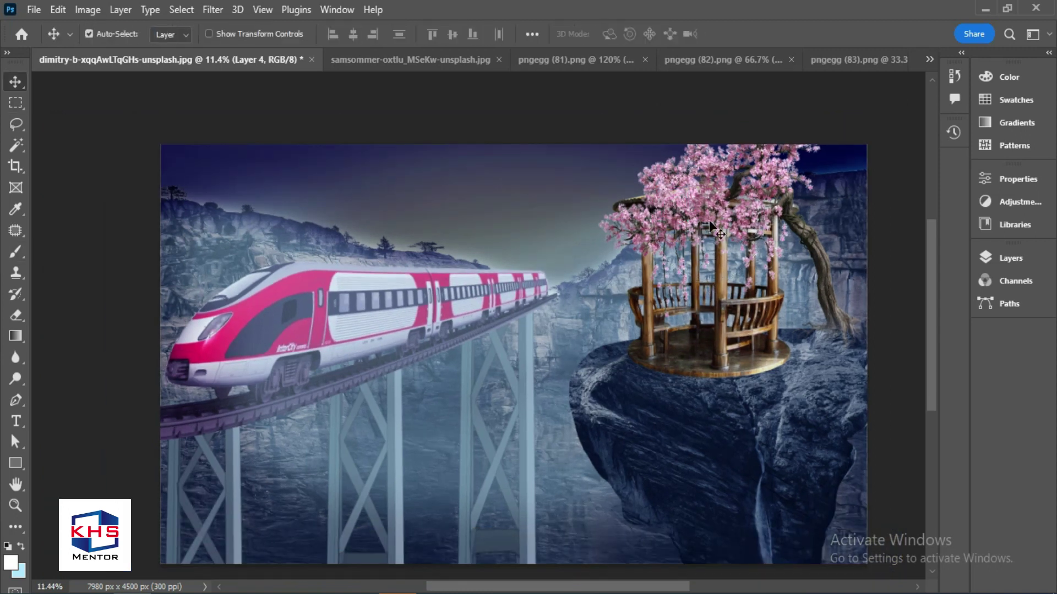
{"action": "left_click", "coordinate": [703, 204]}
{"action": "key", "text": "ctrl+]"}
- Scale the pavilion down to about 77% and reposition it on the rock overhang beneath the blossoms
{"action": "left_click_drag", "start_coordinate": [814, 424], "coordinate": [806, 418]}
{"action": "left_click", "coordinate": [729, 337]}
{"action": "key", "text": "ctrl+t"}
{"action": "left_click_drag", "start_coordinate": [613, 165], "coordinate": [655, 215]}
{"action": "left_click_drag", "start_coordinate": [737, 277], "coordinate": [724, 279]}
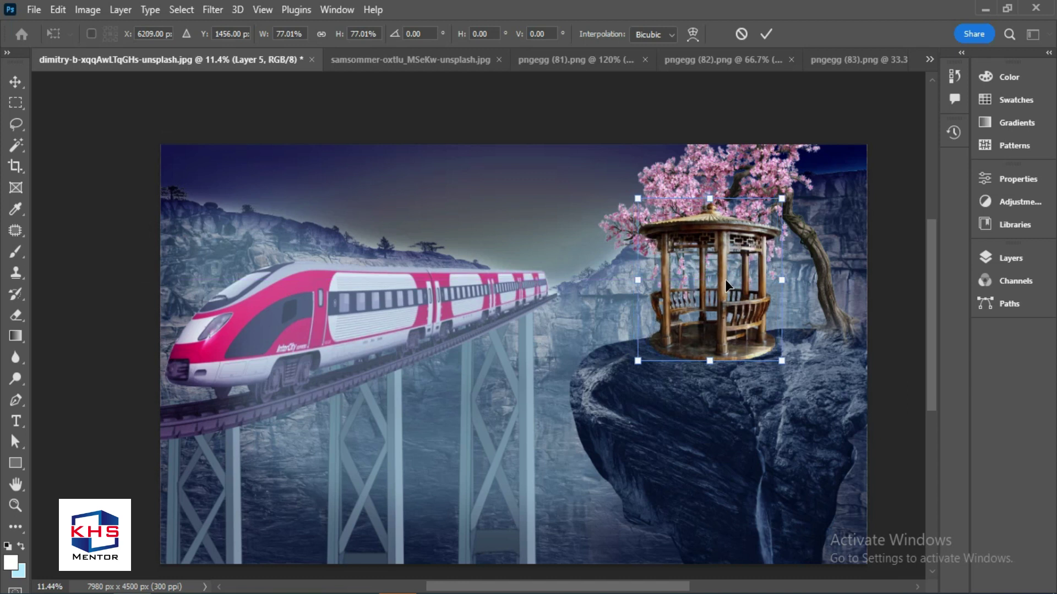
{"action": "key", "text": "Return"}
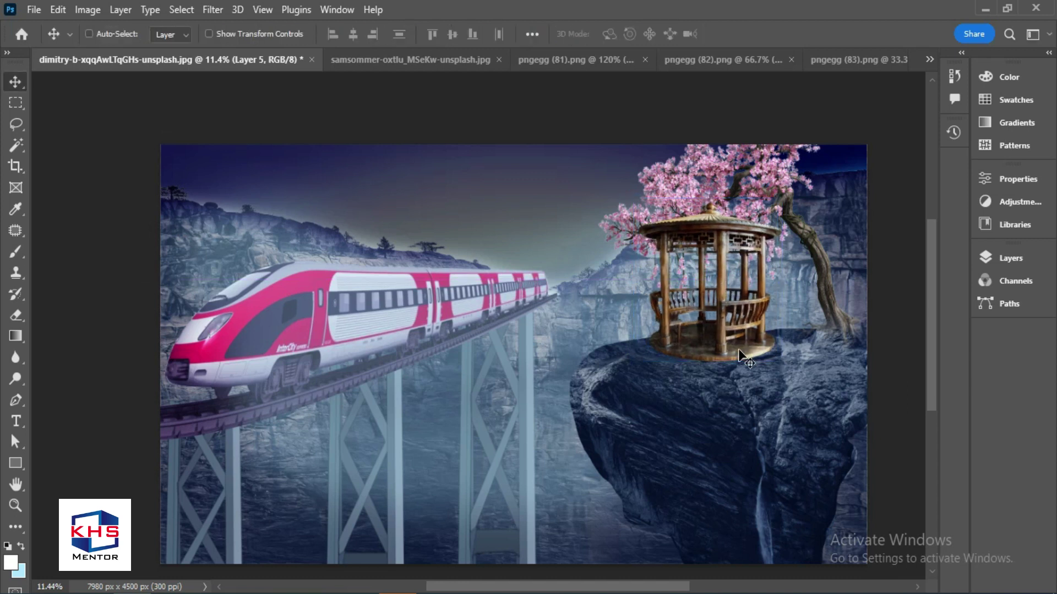
- Shift the pavilion's midtone Color Balance to -30 cyan/red, +16 magenta/green and +60 yellow/blue
{"action": "key", "text": "ctrl+b"}
{"action": "left_click_drag", "start_coordinate": [865, 97], "coordinate": [365, 122]}
{"action": "left_click_drag", "start_coordinate": [309, 235], "coordinate": [350, 236]}
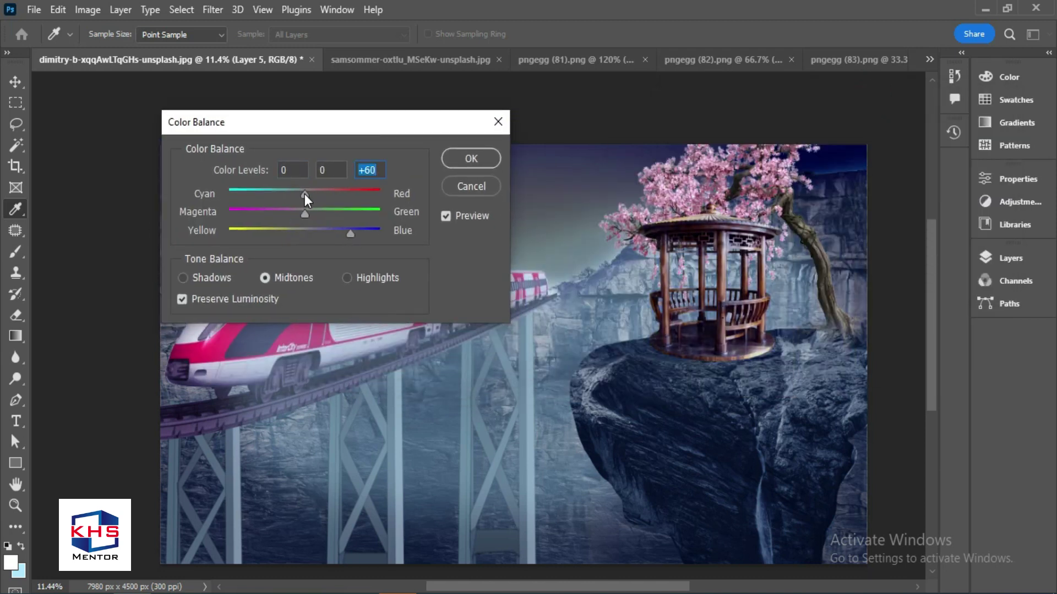
{"action": "mouse_move", "coordinate": [304, 213]}
{"action": "left_mouse_down"}
{"action": "mouse_move", "coordinate": [282, 209]}
{"action": "mouse_move", "coordinate": [319, 212]}
{"action": "left_mouse_up"}
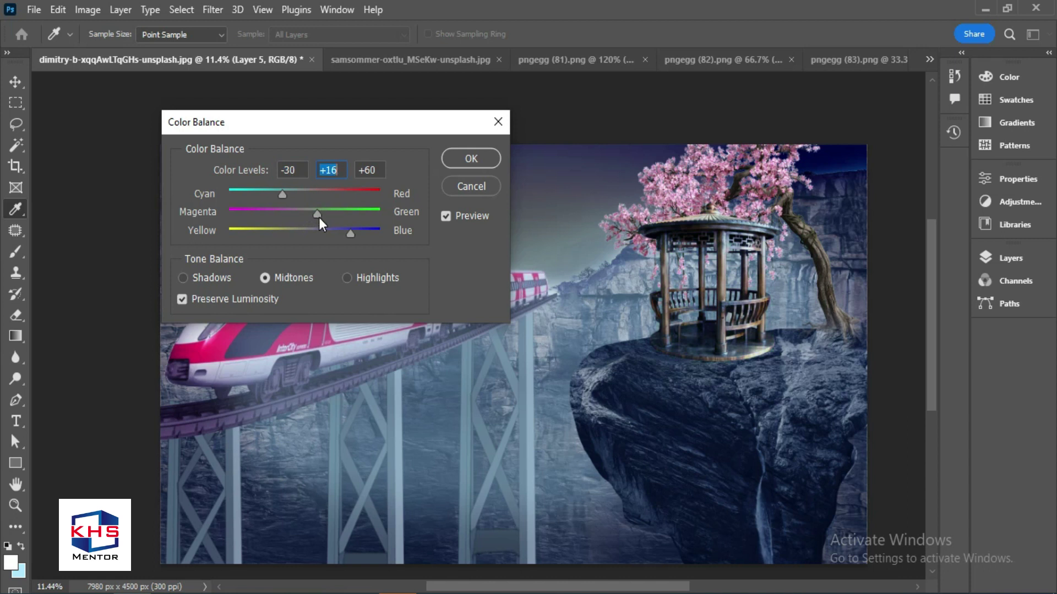
{"action": "left_click", "coordinate": [471, 158]}
{"action": "key", "text": "v"}
{"action": "scroll", "coordinate": [493, 172], "scroll_direction": "up", "scroll_amount": 1}
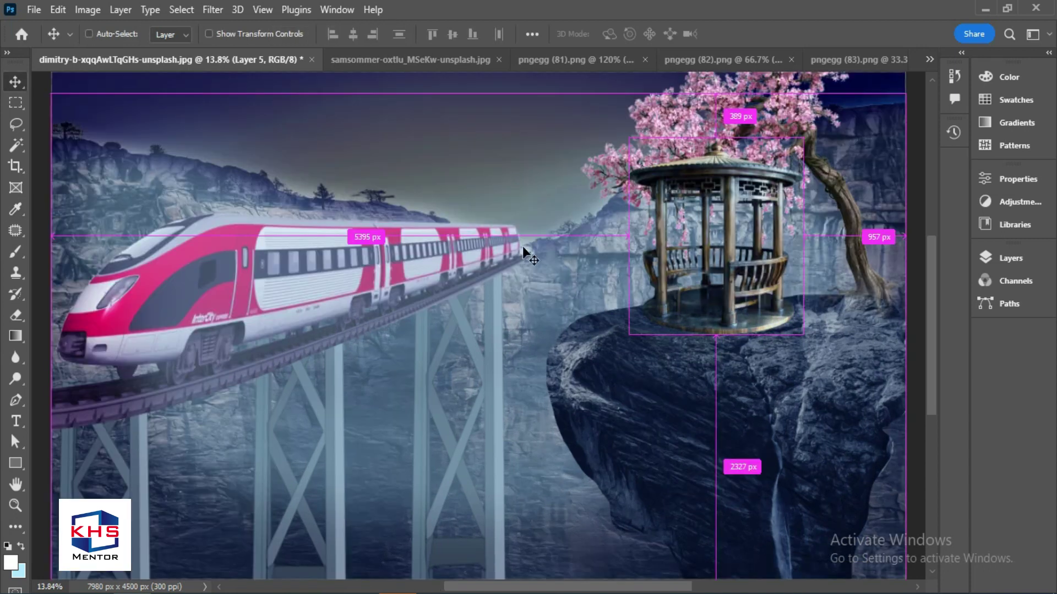
{"action": "scroll", "coordinate": [524, 250], "scroll_direction": "down", "scroll_amount": 1}
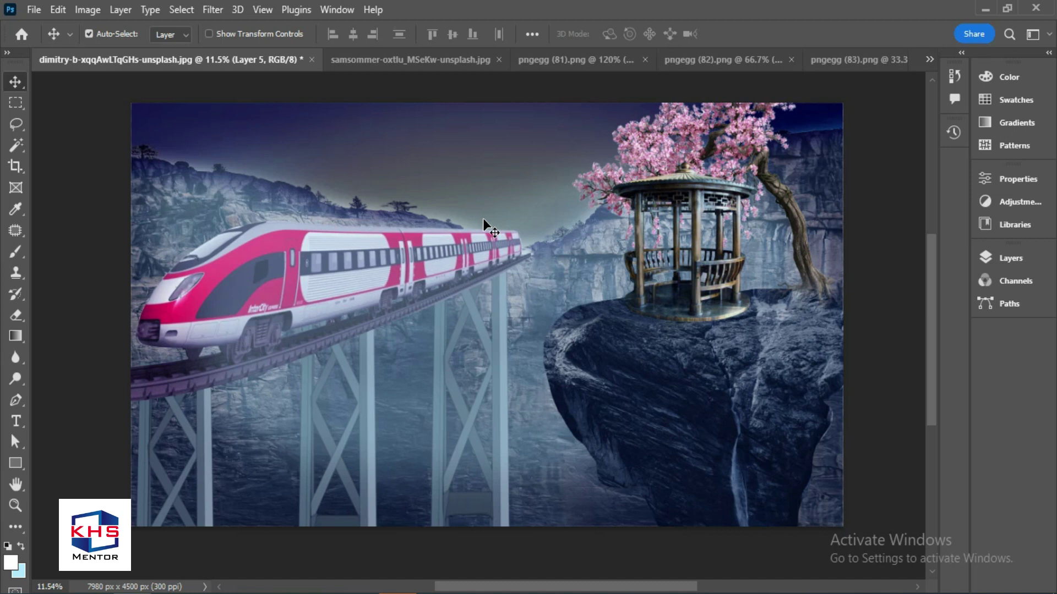
- Draw a freehand Lasso selection around the bright sky between the train's rear and the blossom tree
{"action": "key", "text": "l"}
{"action": "key", "text": "b"}
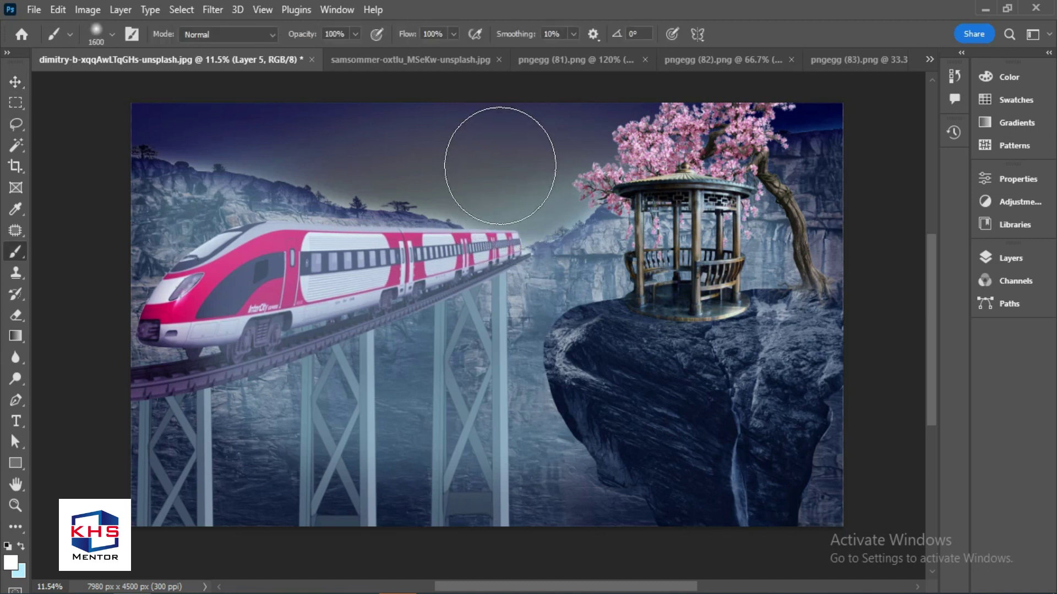
{"action": "key", "text": "v"}
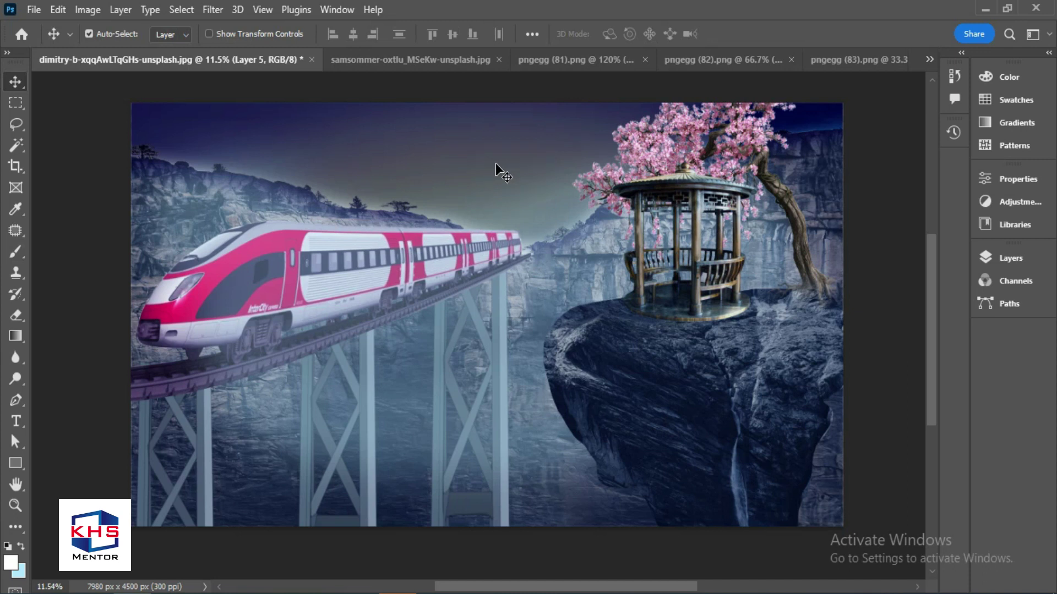
{"action": "key", "text": "l"}
{"action": "mouse_move", "coordinate": [593, 212]}
{"action": "left_mouse_down"}
{"action": "mouse_move", "coordinate": [559, 235]}
{"action": "mouse_move", "coordinate": [518, 242]}
{"action": "left_mouse_up"}
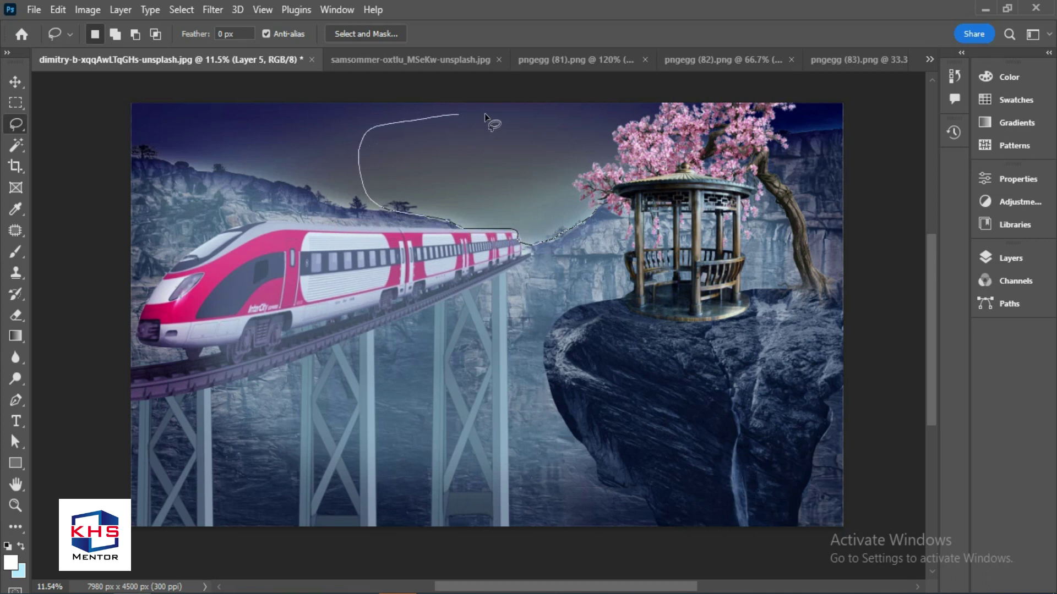
{"action": "left_click_drag", "start_coordinate": [598, 196], "coordinate": [599, 213]}
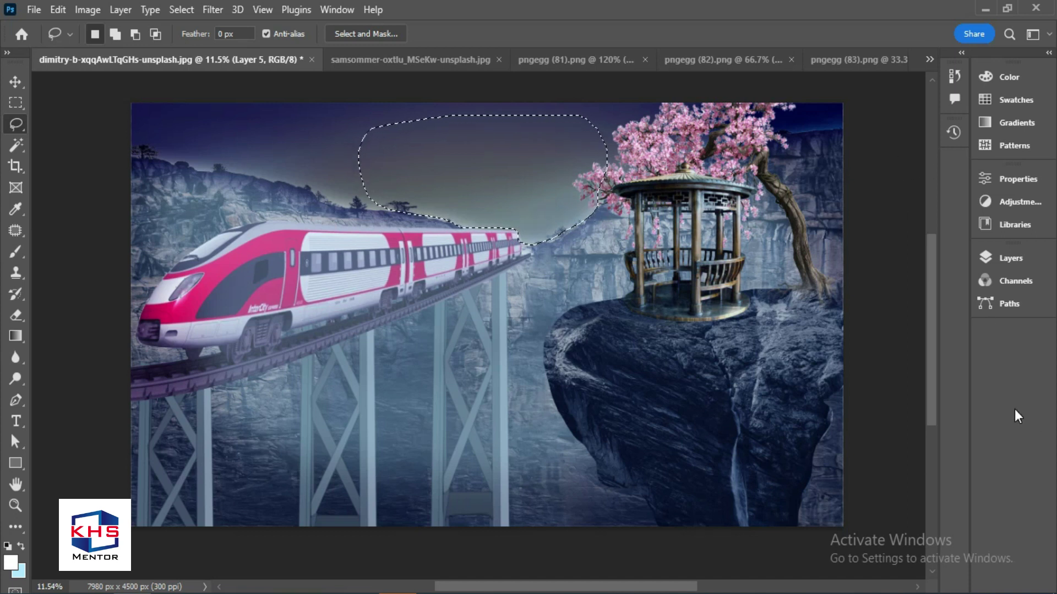
- Fill the sky selection with white on a new layer using default colours, and deselect it
{"action": "key", "text": "F7"}
{"action": "left_click", "coordinate": [923, 518]}
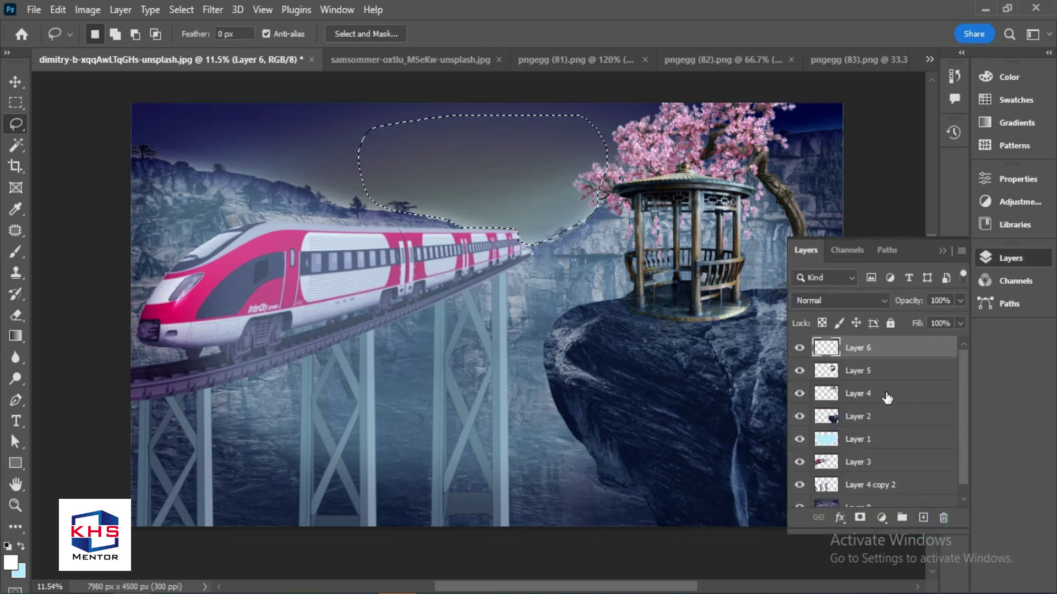
{"action": "key", "text": "d"}
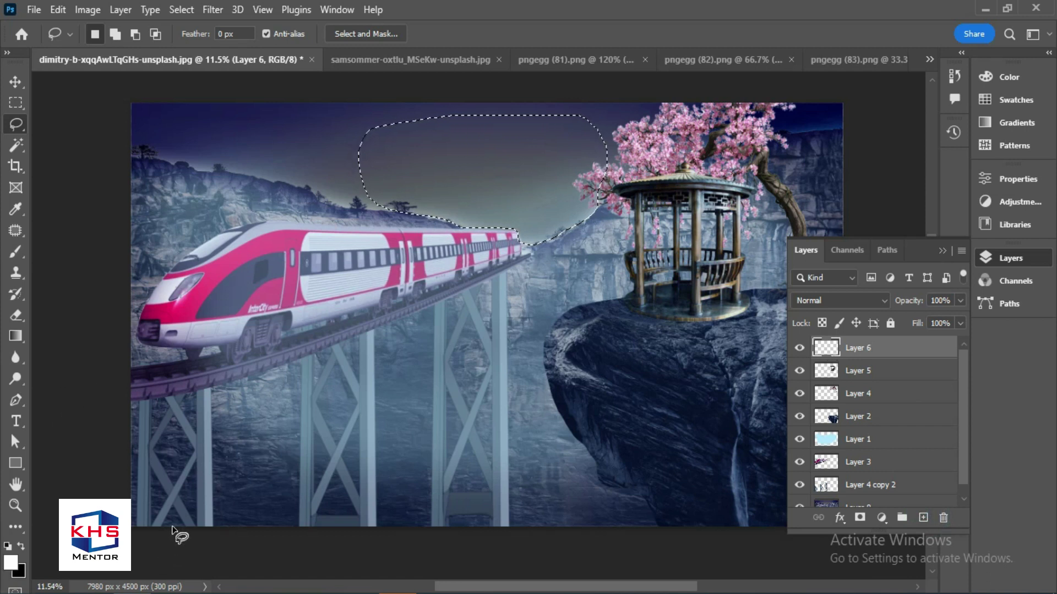
{"action": "key", "text": "ctrl+BackSpace"}
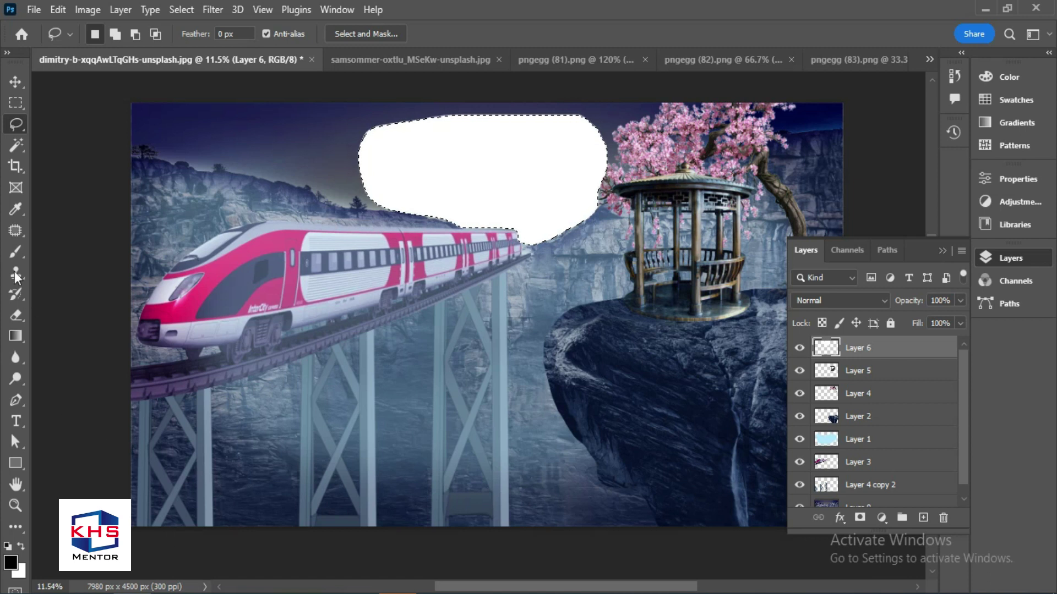
{"action": "key", "text": "ctrl+d"}
- Apply a Gaussian Blur with a radius of about 355.2 pixels to the white sky shape
{"action": "left_click", "coordinate": [206, 11]}
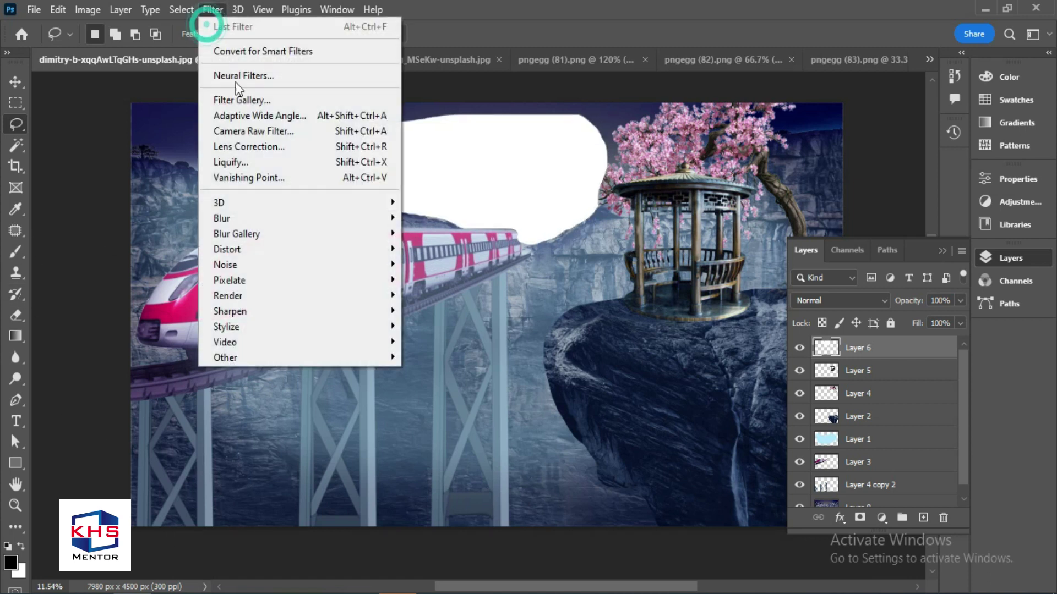
{"action": "left_click", "coordinate": [282, 220]}
{"action": "left_click", "coordinate": [464, 278]}
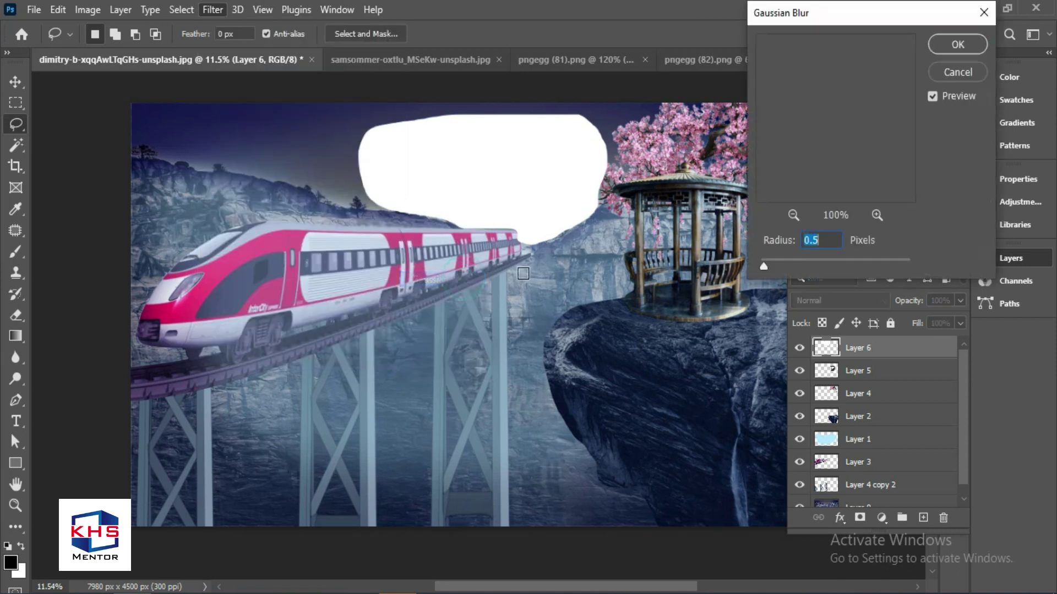
{"action": "left_click_drag", "start_coordinate": [764, 266], "coordinate": [887, 263]}
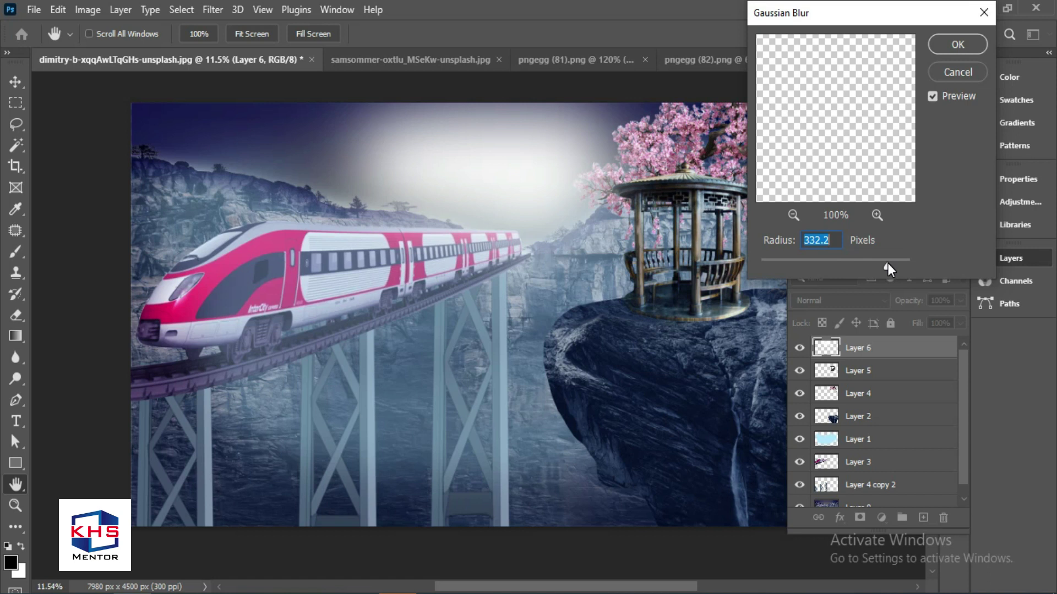
{"action": "left_click_drag", "start_coordinate": [887, 263], "coordinate": [882, 263]}
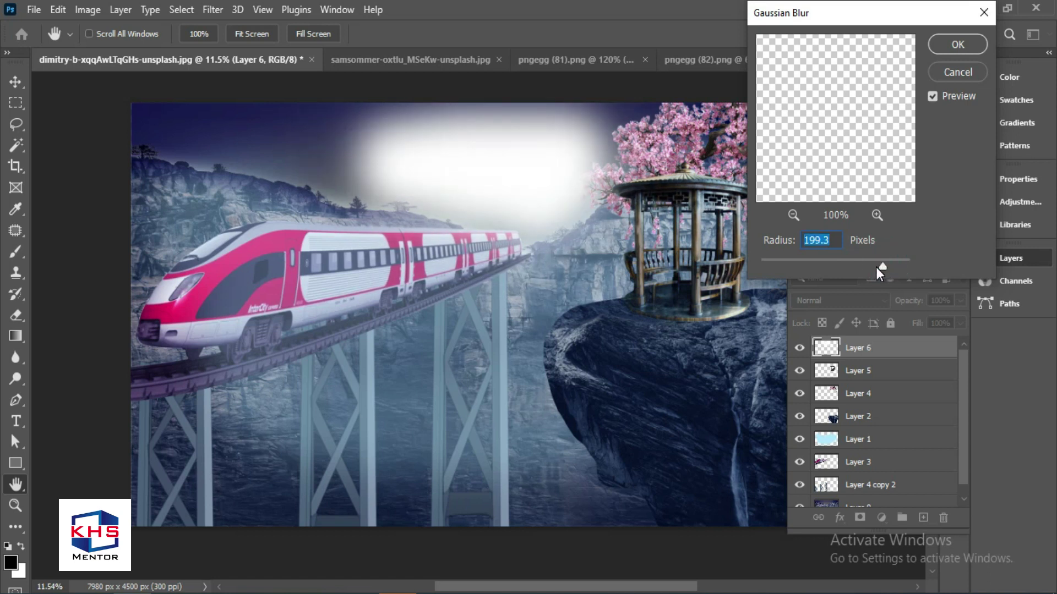
{"action": "left_click_drag", "start_coordinate": [887, 269], "coordinate": [888, 266]}
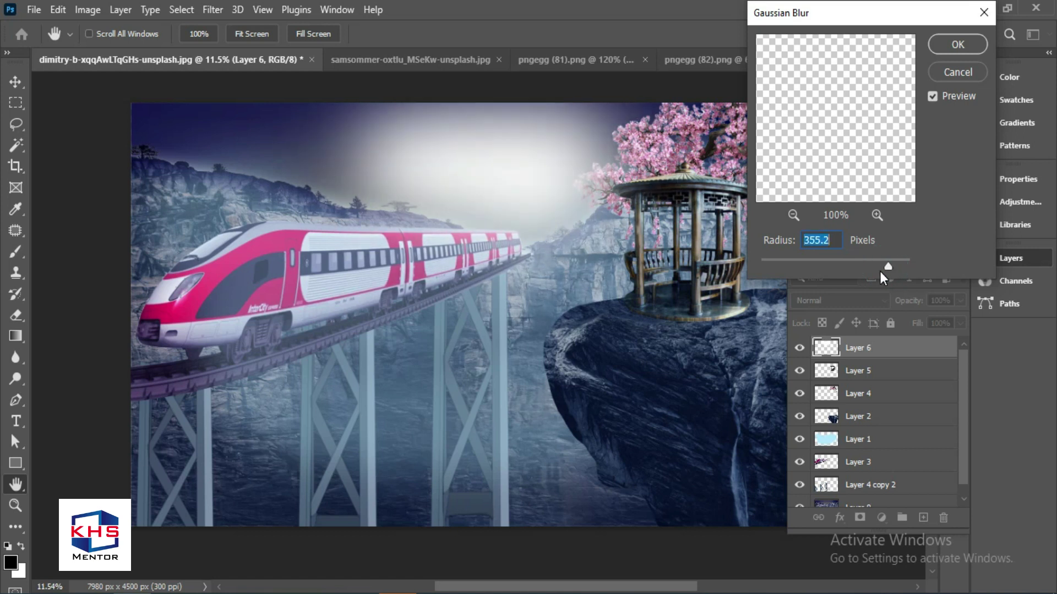
{"action": "key", "text": "Return"}
- Lower the blurred white glow layer's opacity to 36%
{"action": "key", "text": "l"}
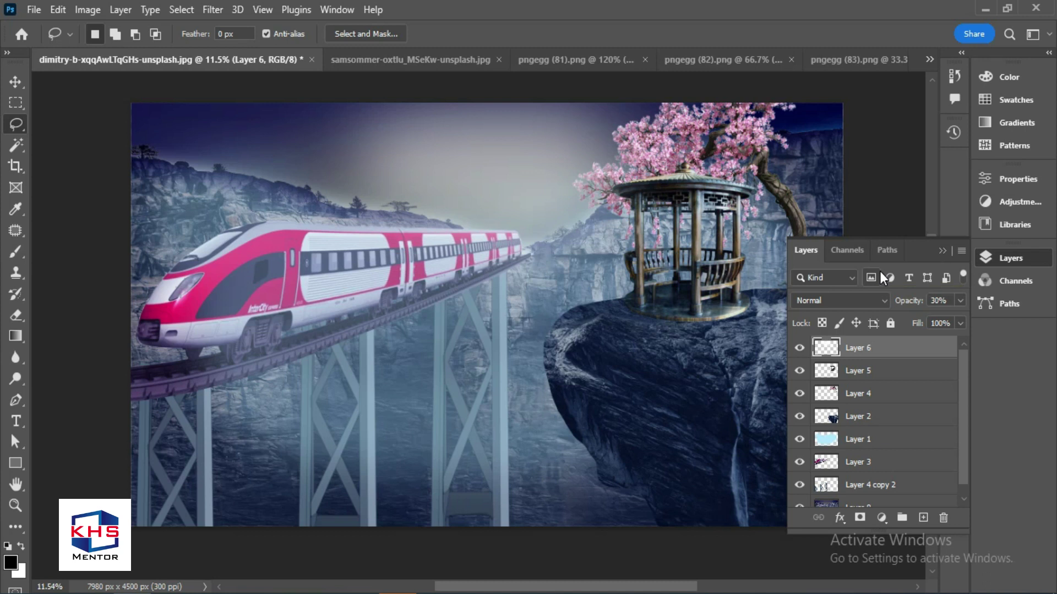
{"action": "key", "text": "3"}
{"action": "key", "text": "6"}
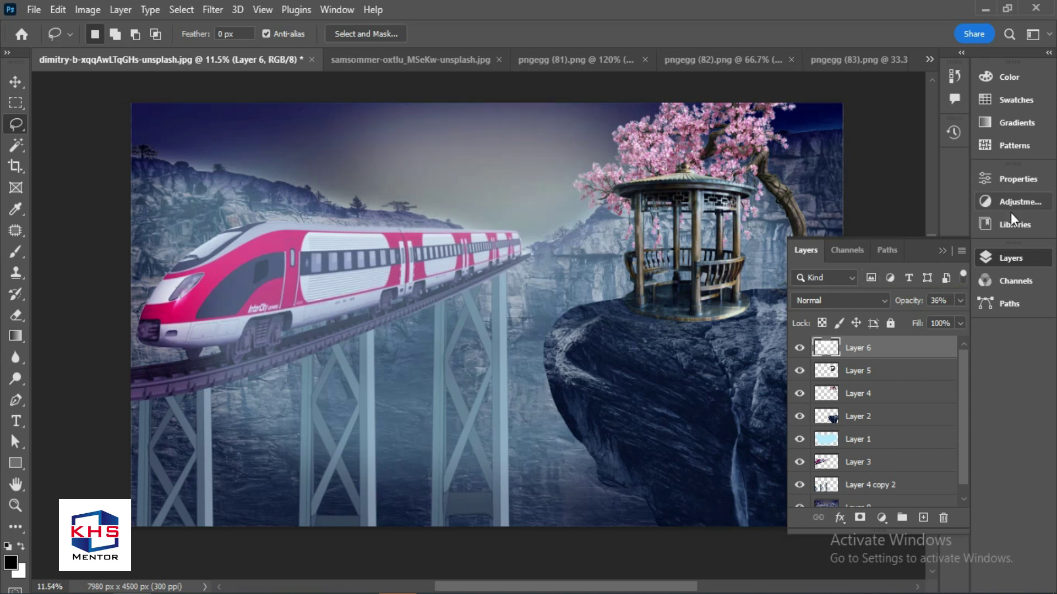
{"action": "left_click", "coordinate": [943, 250]}
{"action": "key", "text": "b"}
{"action": "key", "text": "v"}
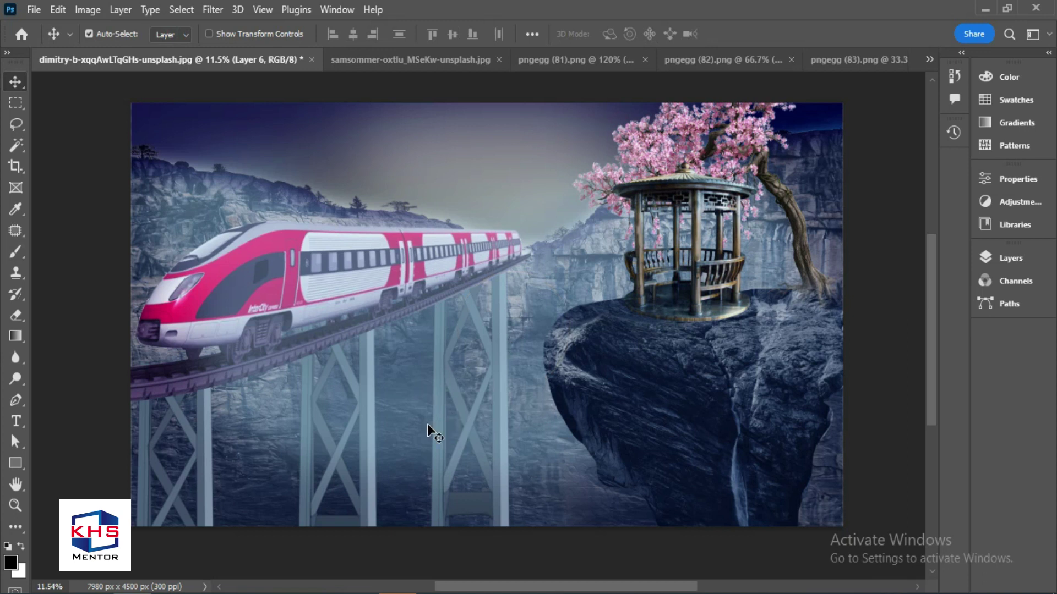
- Paste the starry blue sky image and free-transform it to stretch over nearly the whole canvas
{"action": "key", "text": "ctrl+plus"}
{"action": "key", "text": "ctrl+v"}
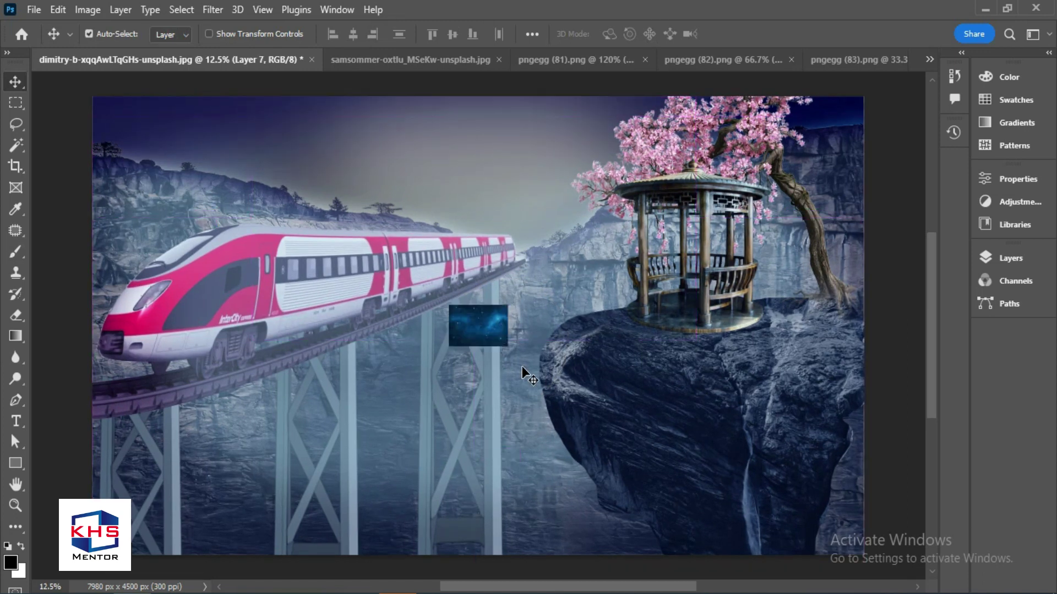
{"action": "key", "text": "ctrl+t"}
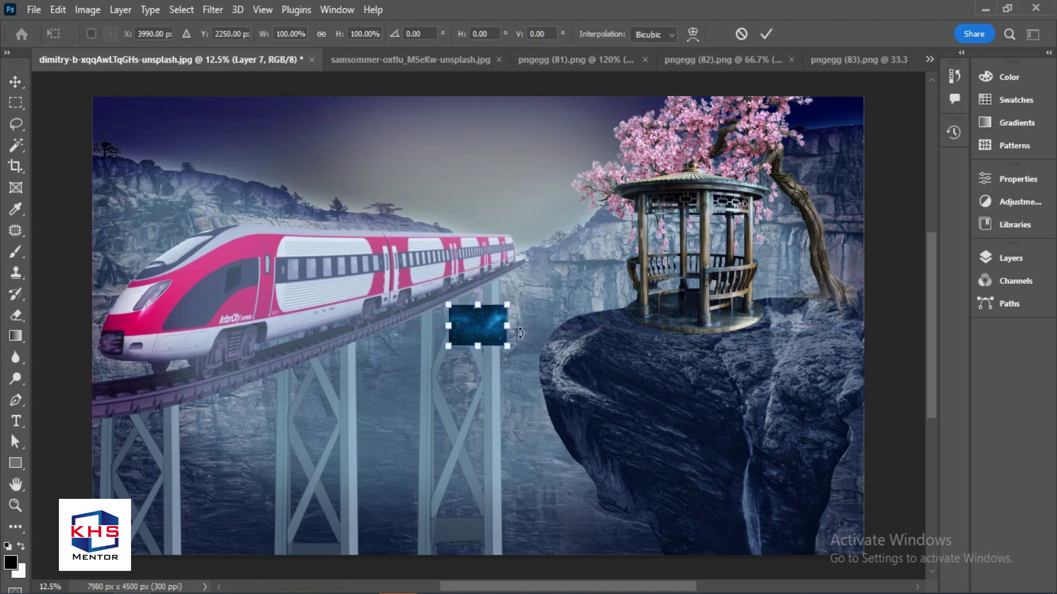
{"action": "left_click_drag", "start_coordinate": [507, 325], "coordinate": [875, 325]}
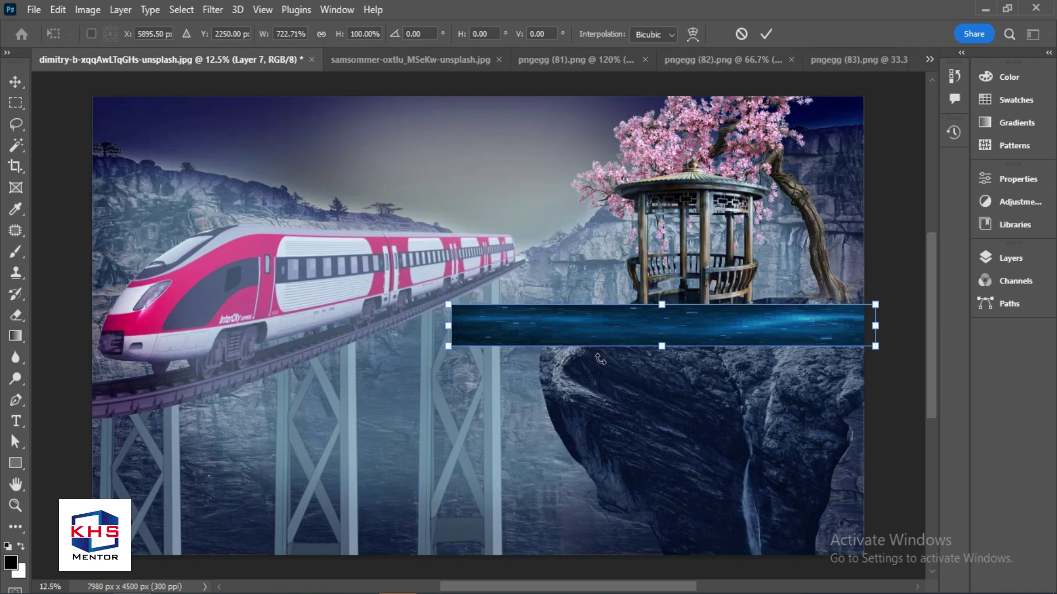
{"action": "left_click_drag", "start_coordinate": [663, 348], "coordinate": [663, 491]}
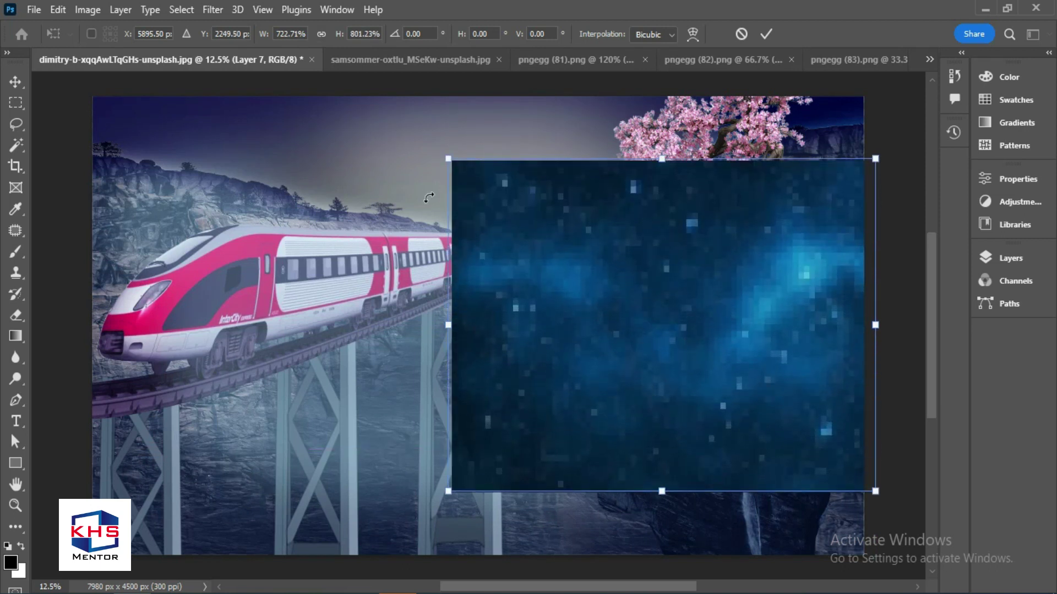
{"action": "left_click_drag", "start_coordinate": [448, 160], "coordinate": [310, 50]}
{"action": "left_click_drag", "start_coordinate": [842, 302], "coordinate": [686, 231]}
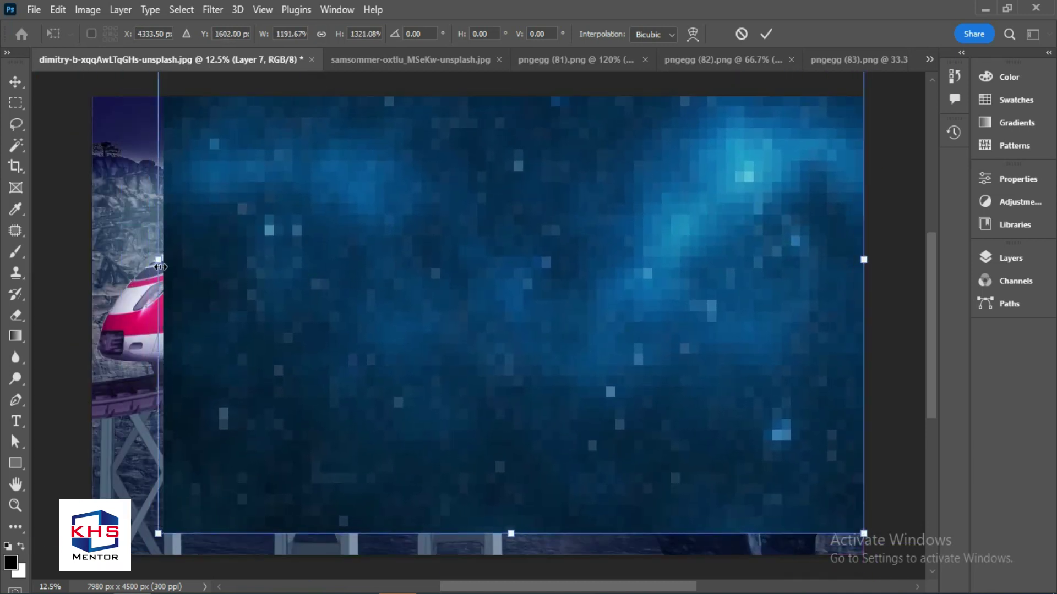
{"action": "left_click_drag", "start_coordinate": [153, 262], "coordinate": [87, 261]}
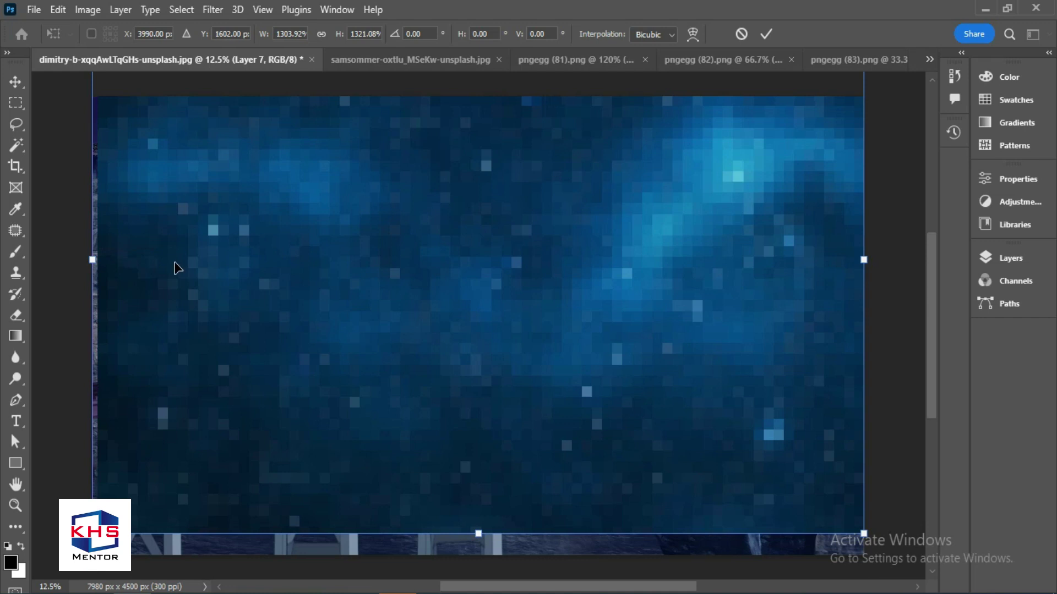
{"action": "left_click_drag", "start_coordinate": [488, 302], "coordinate": [484, 305]}
{"action": "left_click_drag", "start_coordinate": [858, 265], "coordinate": [863, 263]}
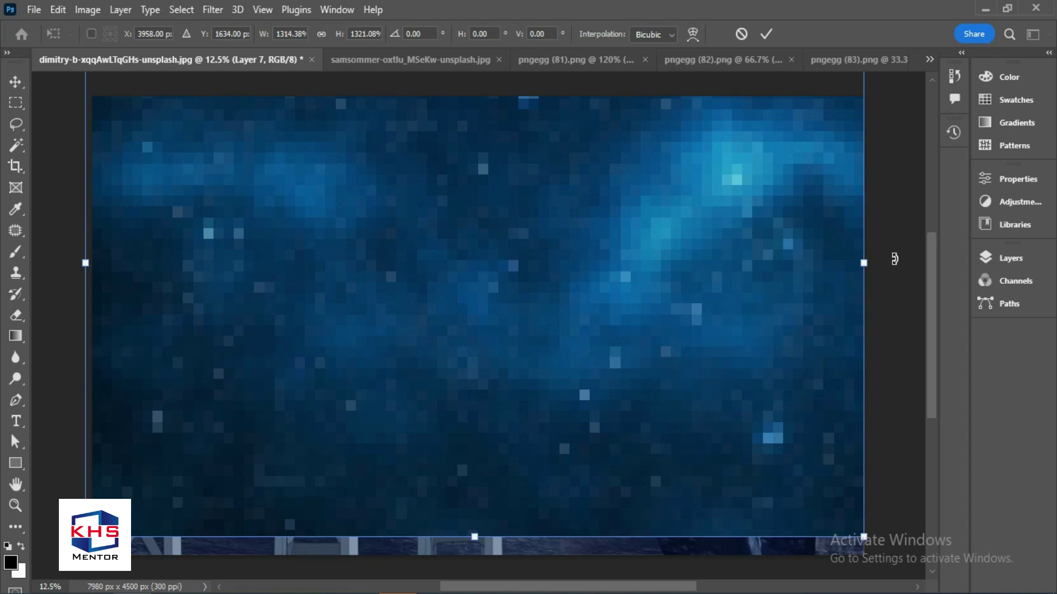
{"action": "key", "text": "Return"}
{"action": "scroll", "coordinate": [900, 266], "scroll_direction": "up", "scroll_amount": 1}
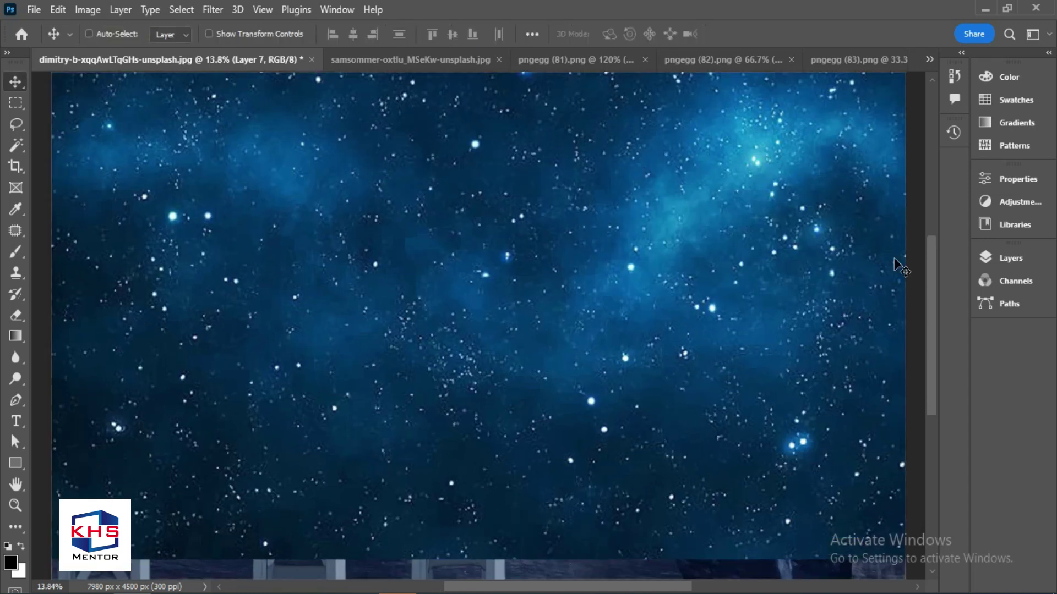
{"action": "scroll", "coordinate": [846, 284], "scroll_direction": "down", "scroll_amount": 2}
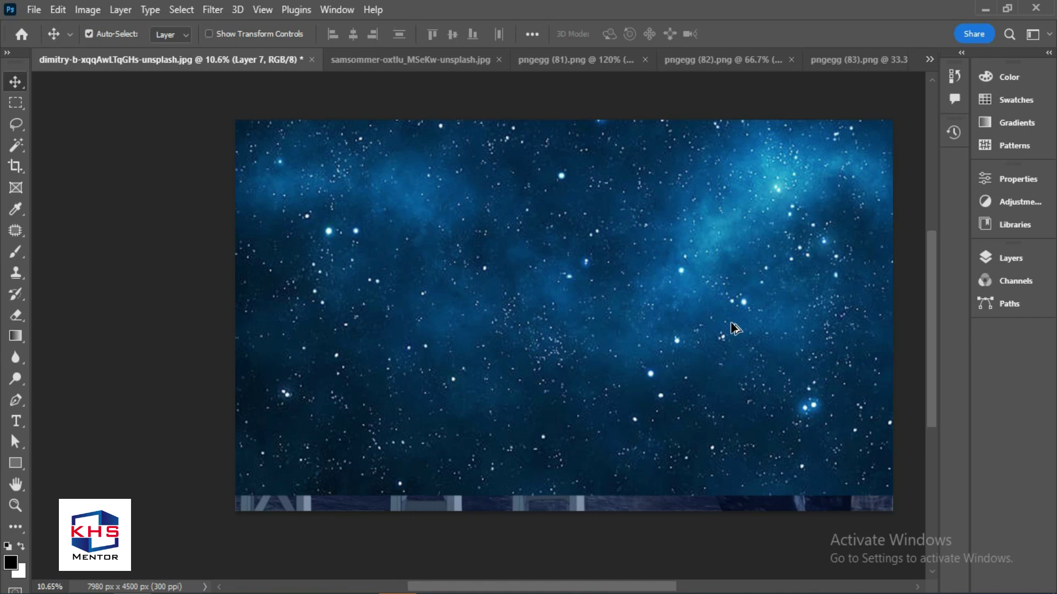
- Delete the part of the starry image below the train's roofline with a rectangular selection, and deselect it
{"action": "scroll", "coordinate": [736, 328], "scroll_direction": "down", "scroll_amount": 1}
{"action": "key", "text": "m"}
{"action": "left_click_drag", "start_coordinate": [235, 235], "coordinate": [907, 509]}
{"action": "key", "text": "Delete"}
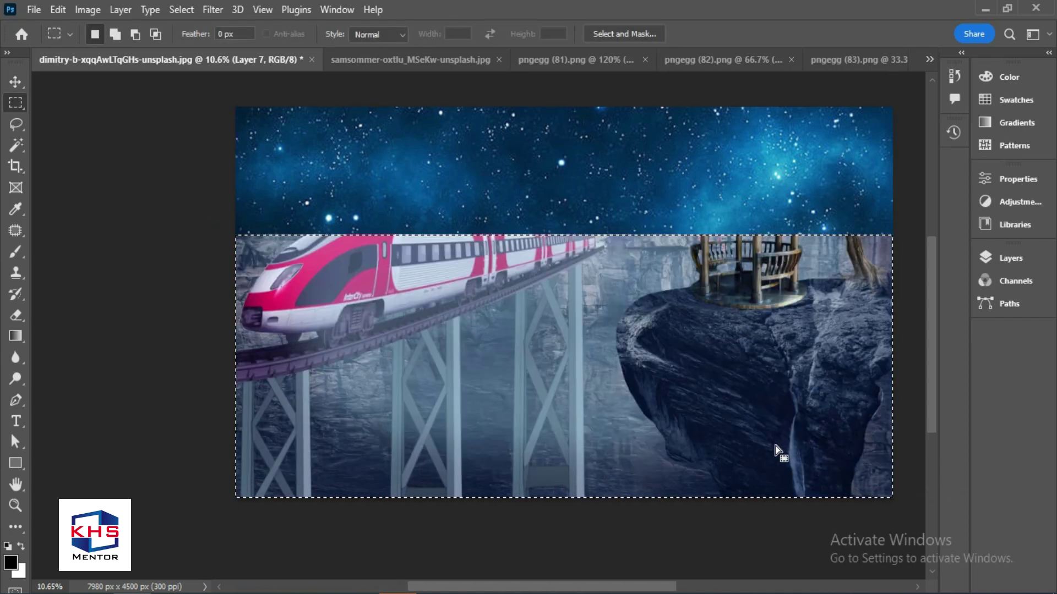
{"action": "key", "text": "ctrl+d"}
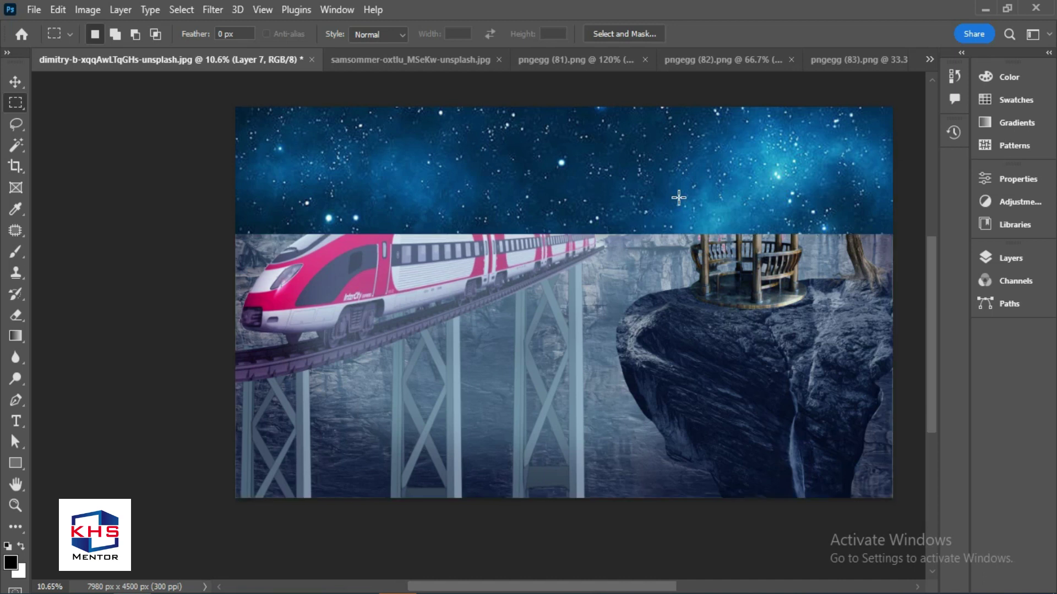
{"action": "key", "text": "c"}
{"action": "key", "text": "Return"}
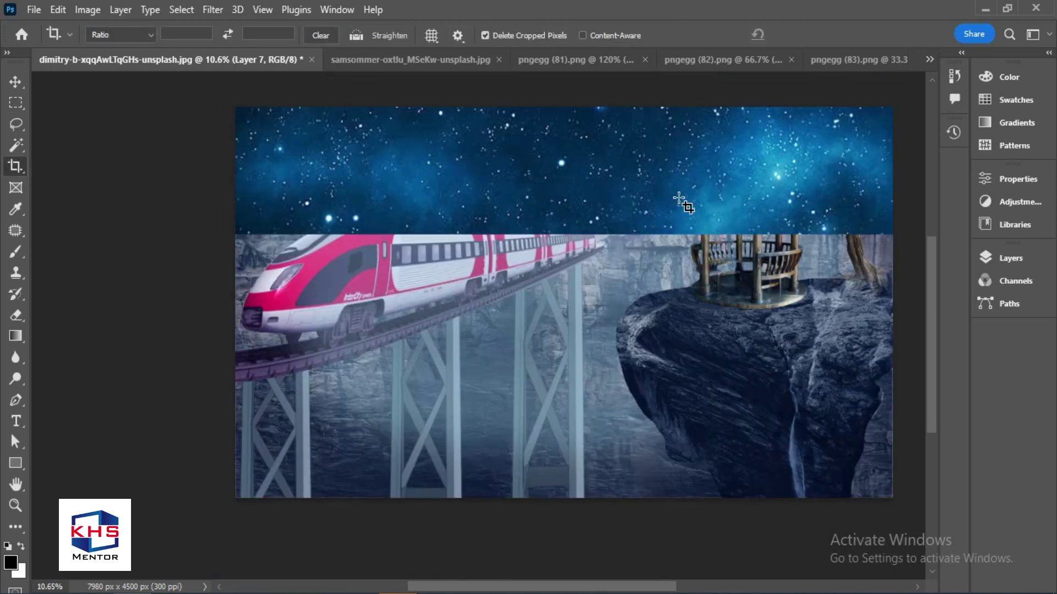
- Hide the starry sky layer, Layer 7, with a black layer mask
{"action": "key", "text": "v"}
{"action": "left_click", "coordinate": [623, 165]}
{"action": "left_click", "coordinate": [1010, 258]}
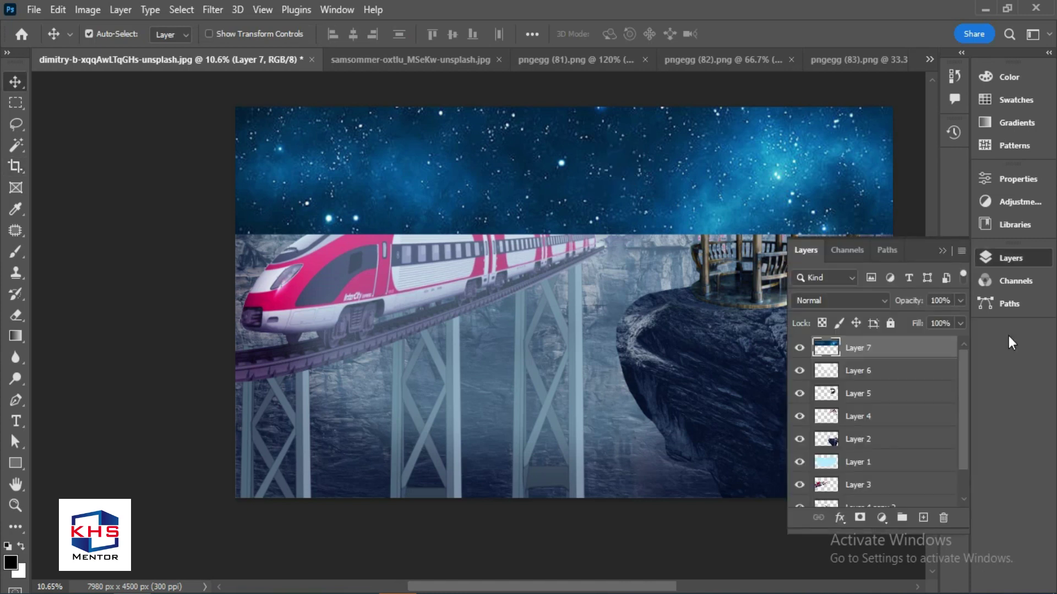
{"action": "left_click", "coordinate": [859, 517], "text": "alt"}
{"action": "left_click_drag", "start_coordinate": [508, 207], "coordinate": [432, 270]}
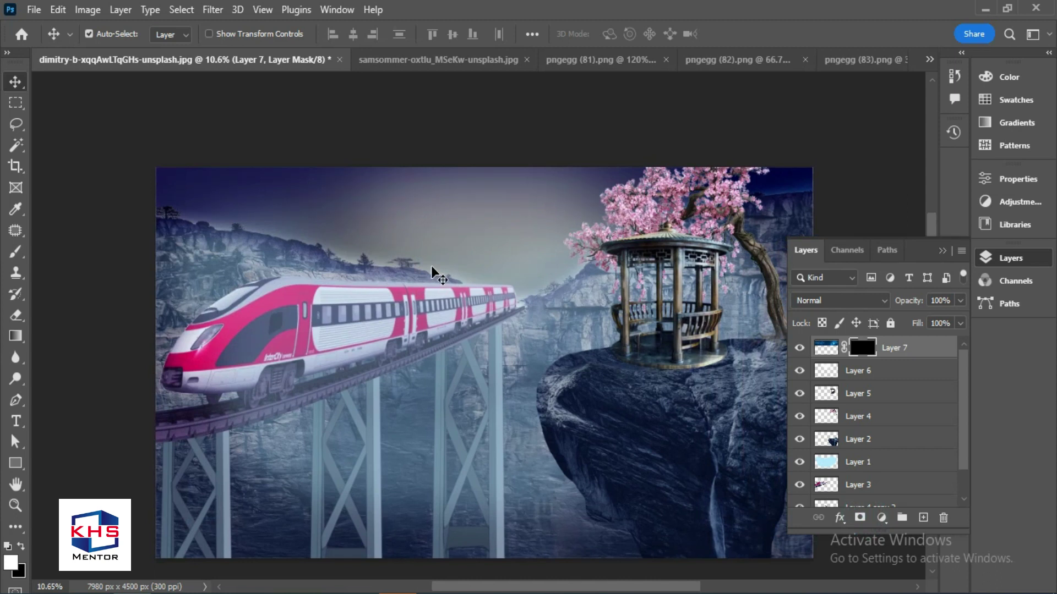
- Paint white on the Layer 7 mask with a soft 1600 px brush along the canvas's upper edge to reveal the stars
{"action": "key", "text": "b"}
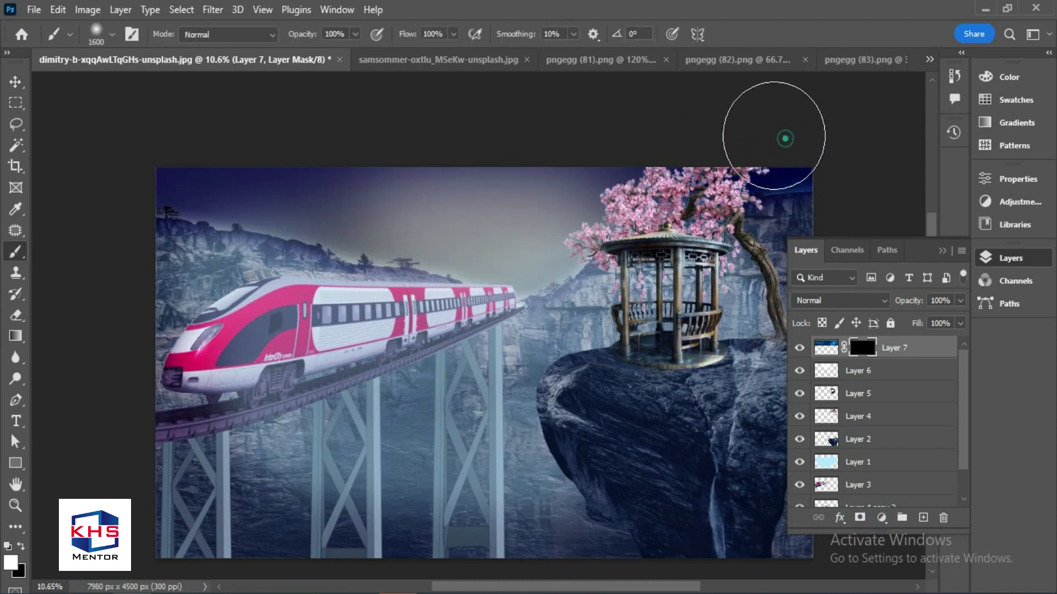
{"action": "mouse_move", "coordinate": [671, 158]}
{"action": "left_mouse_down"}
{"action": "mouse_move", "coordinate": [624, 160]}
{"action": "mouse_move", "coordinate": [541, 219]}
{"action": "mouse_move", "coordinate": [498, 219]}
{"action": "mouse_move", "coordinate": [422, 170]}
{"action": "mouse_move", "coordinate": [193, 148]}
{"action": "left_mouse_up"}
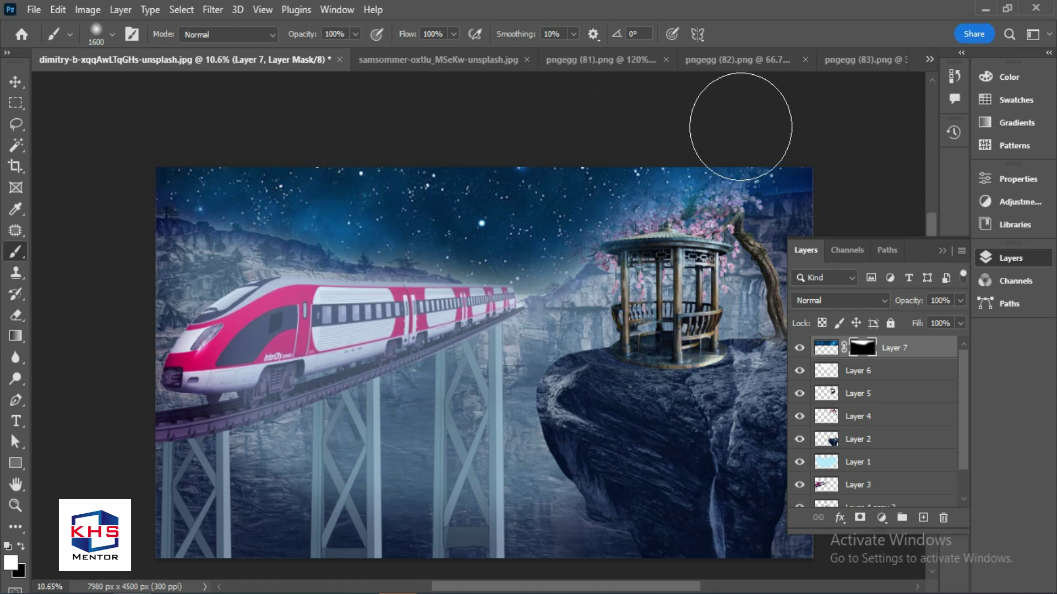
{"action": "key", "text": "v"}
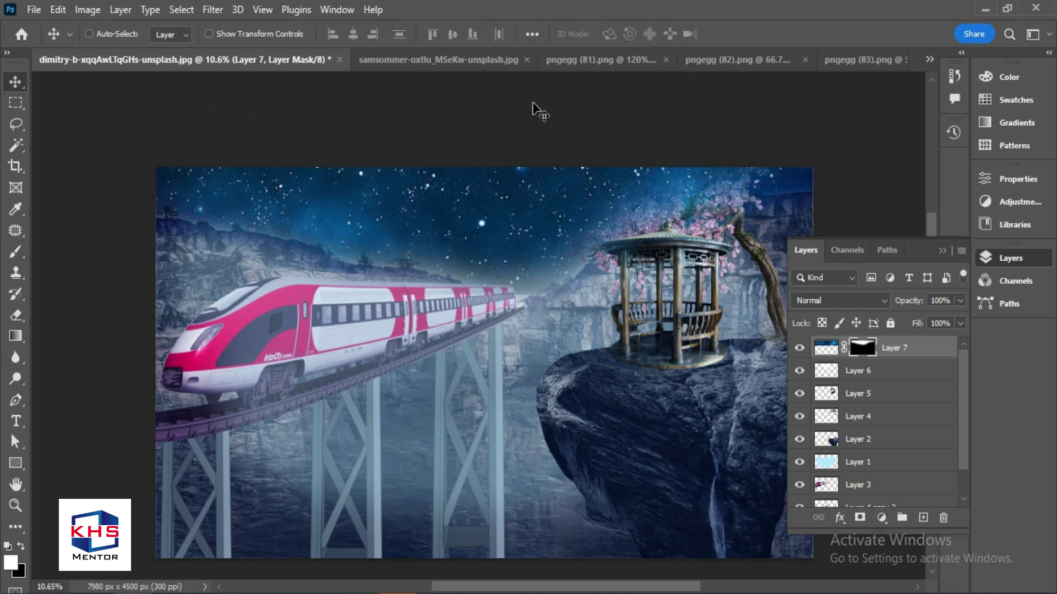
{"action": "key", "text": "ctrl+0"}
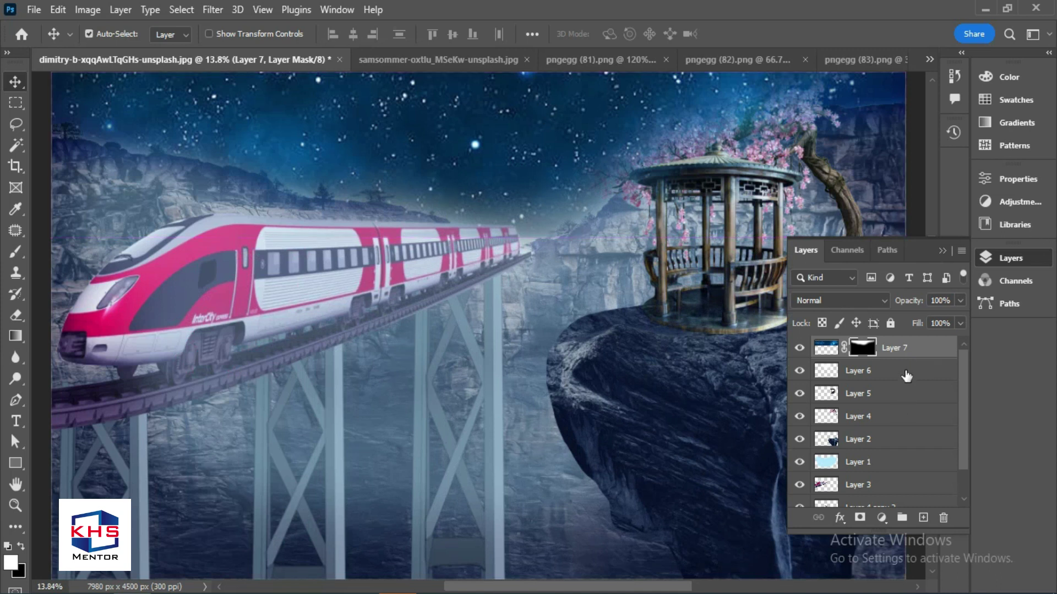
{"action": "scroll", "coordinate": [890, 564], "scroll_direction": "up", "scroll_amount": 3}
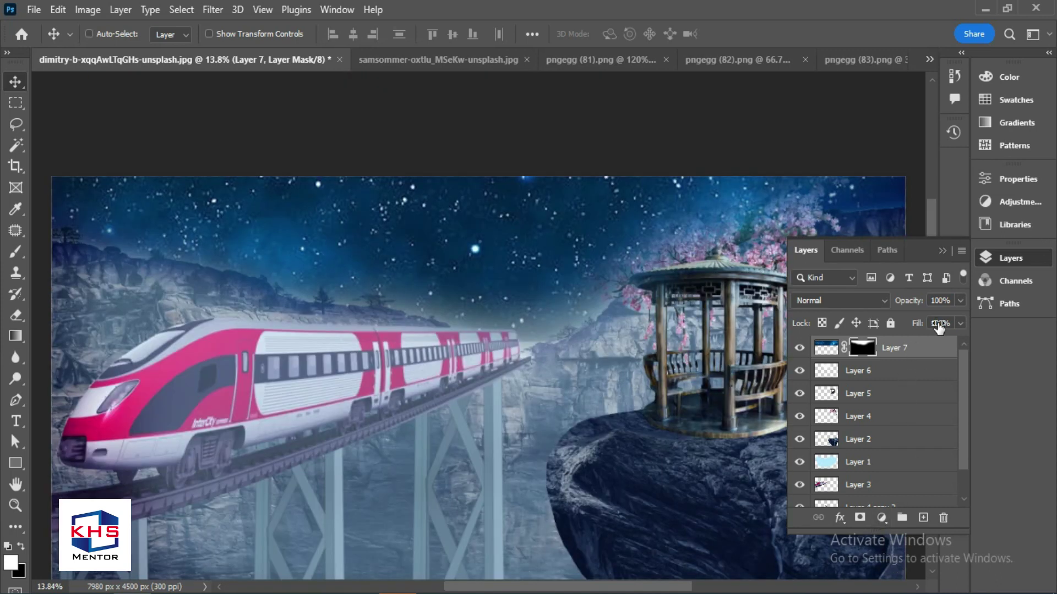
{"action": "scroll", "coordinate": [940, 324], "scroll_direction": "down", "scroll_amount": 3}
- Add a Brightness/Contrast adjustment layer above the starry sky with brightness -27 and contrast 71
{"action": "left_click", "coordinate": [883, 517]}
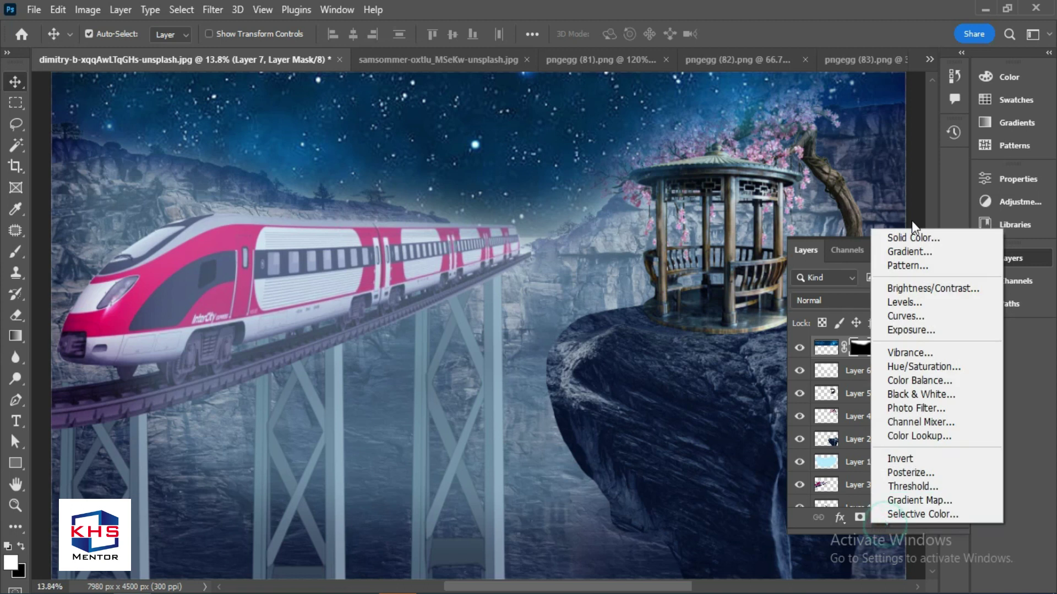
{"action": "left_click", "coordinate": [938, 290]}
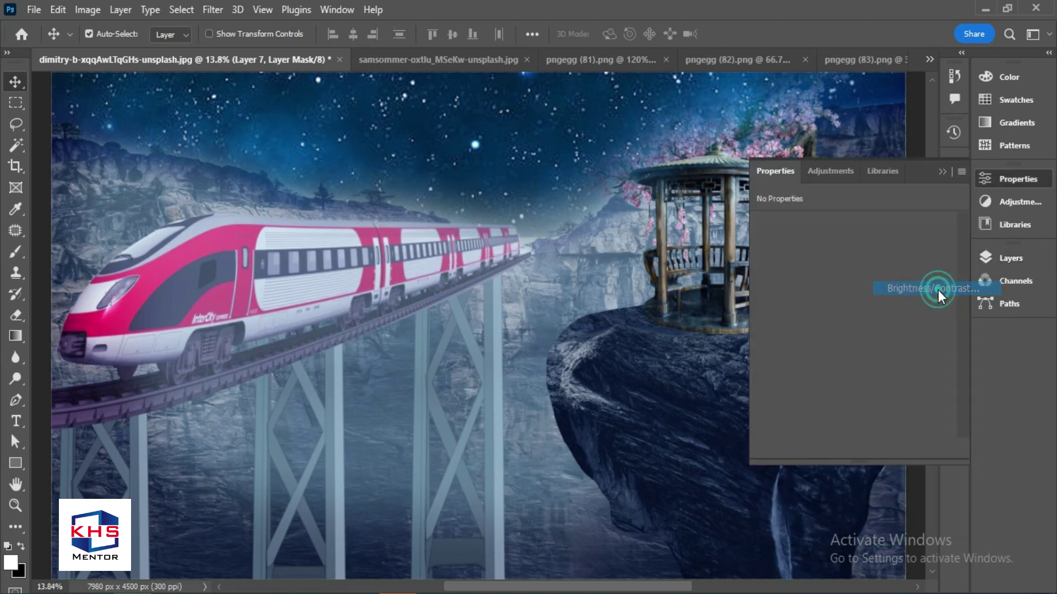
{"action": "left_click_drag", "start_coordinate": [854, 302], "coordinate": [895, 301]}
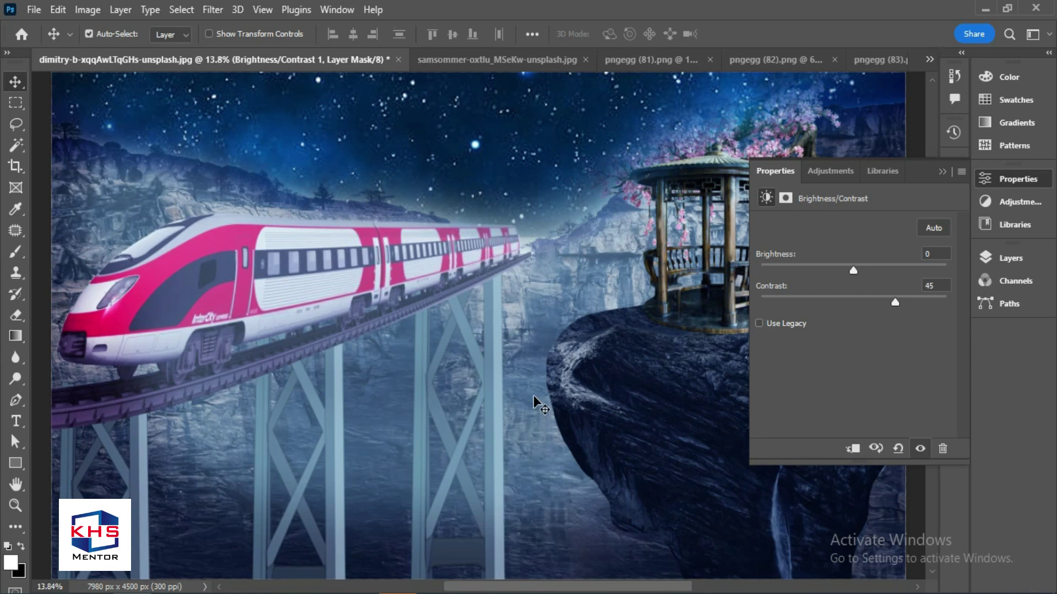
{"action": "key", "text": "ctrl+minus"}
{"action": "key", "text": "ctrl+minus"}
{"action": "key", "text": "ctrl+minus"}
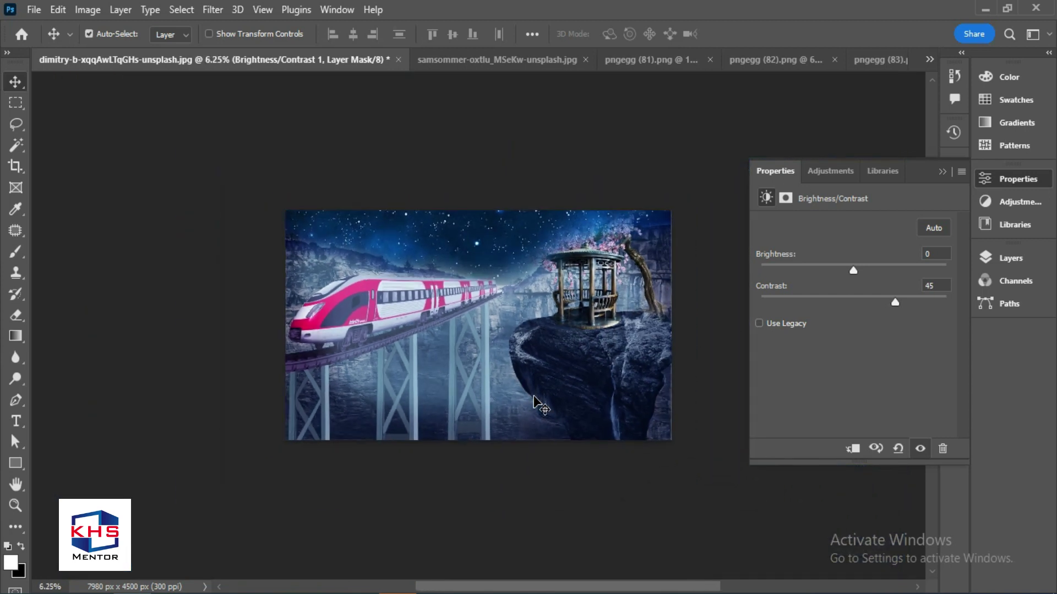
{"action": "key", "text": "ctrl+plus"}
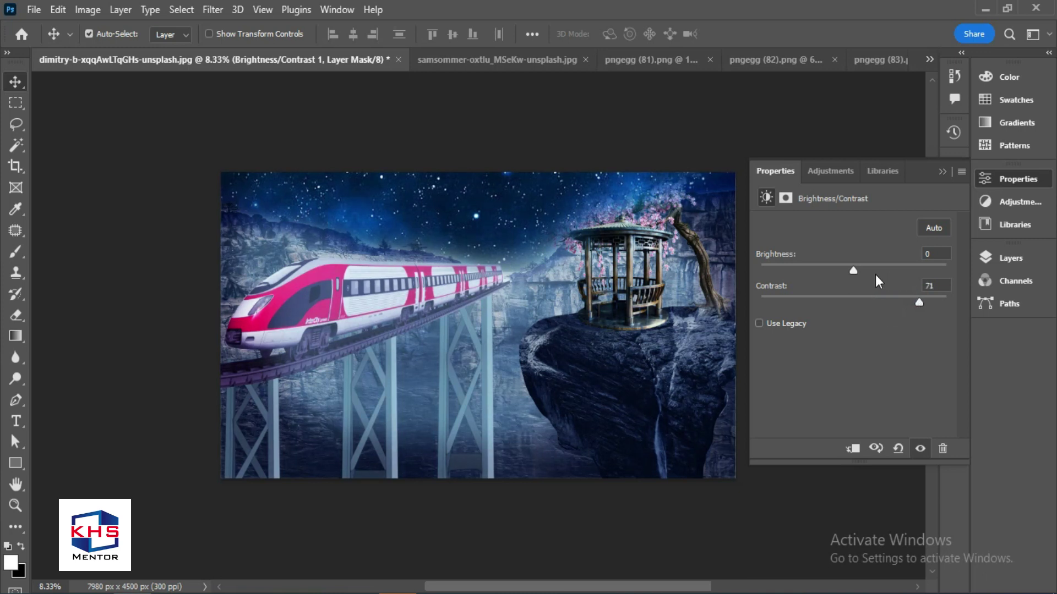
{"action": "left_click_drag", "start_coordinate": [853, 271], "coordinate": [836, 275]}
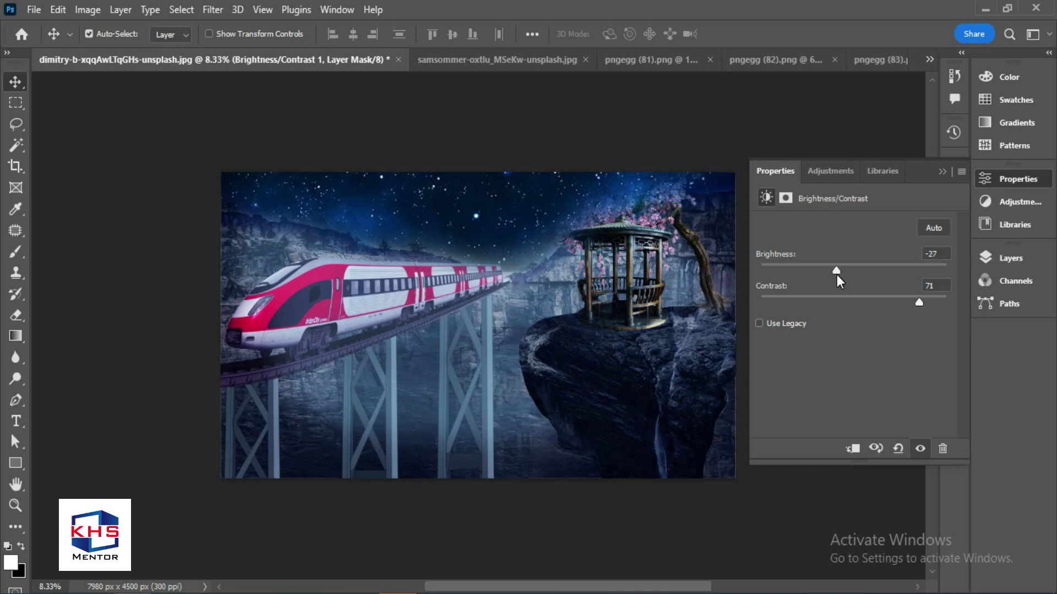
- Darken the midtones of the train layer, Layer 3, using the Burn tool with a 900 px brush at 50% exposure
{"action": "key", "text": "o"}
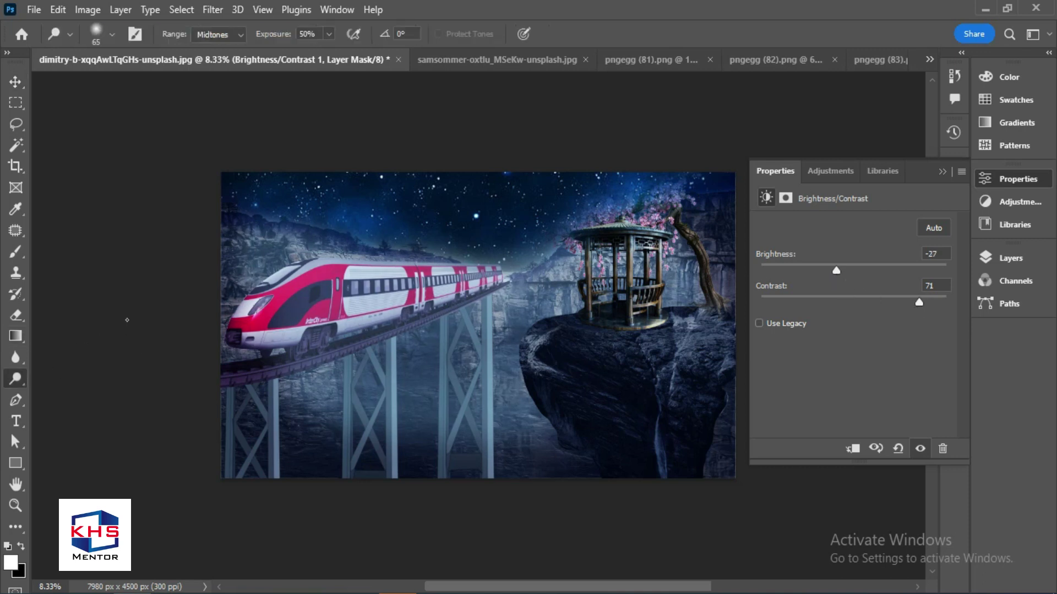
{"action": "left_click", "coordinate": [20, 380]}
{"action": "left_click", "coordinate": [55, 389]}
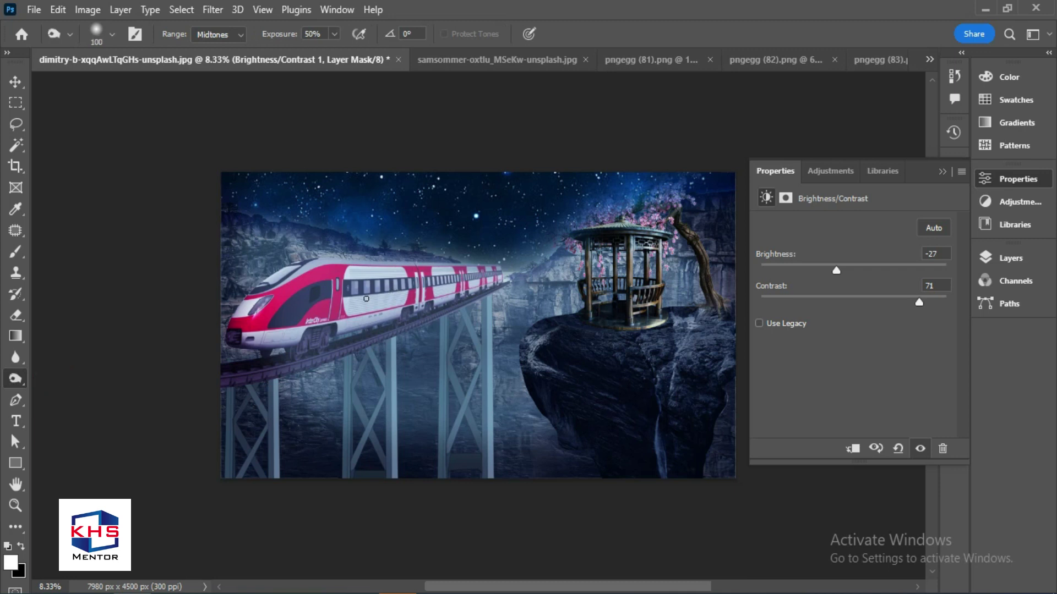
{"action": "key", "text": "c"}
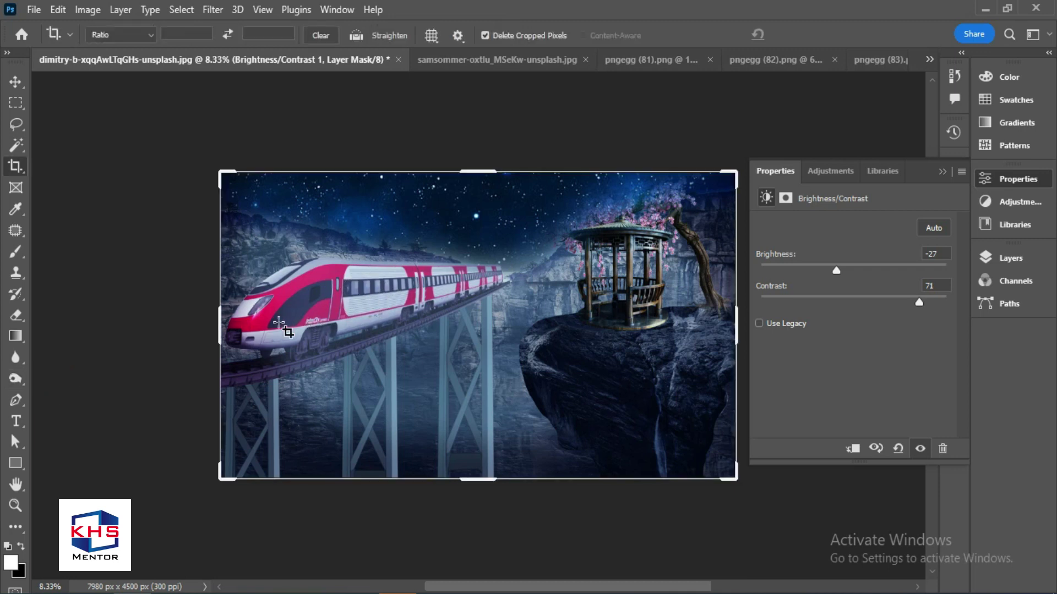
{"action": "key", "text": "v"}
{"action": "left_click_drag", "start_coordinate": [279, 323], "coordinate": [282, 335]}
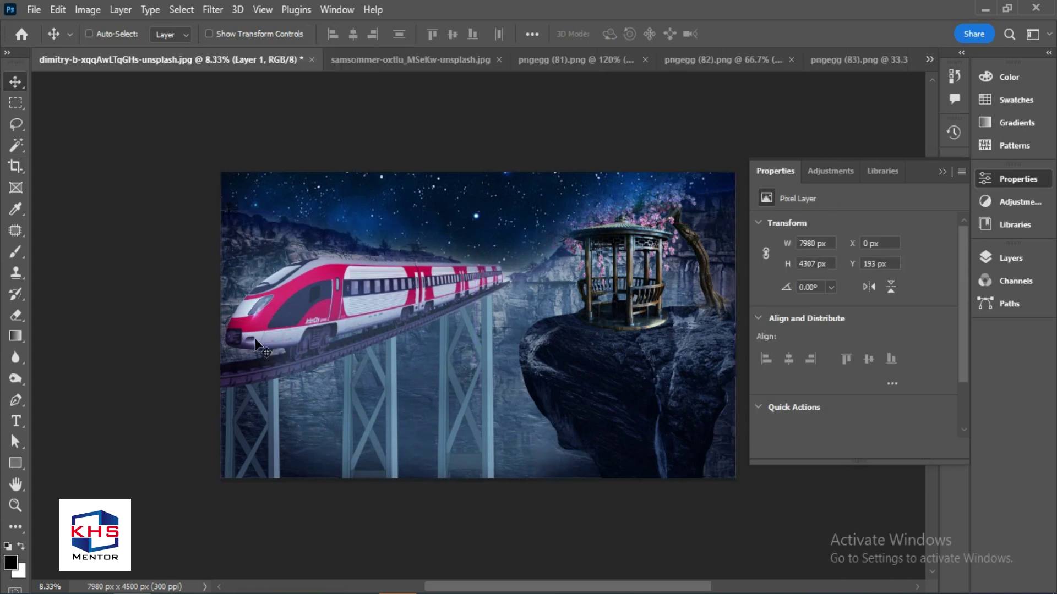
{"action": "left_click", "coordinate": [236, 386], "text": "ctrl"}
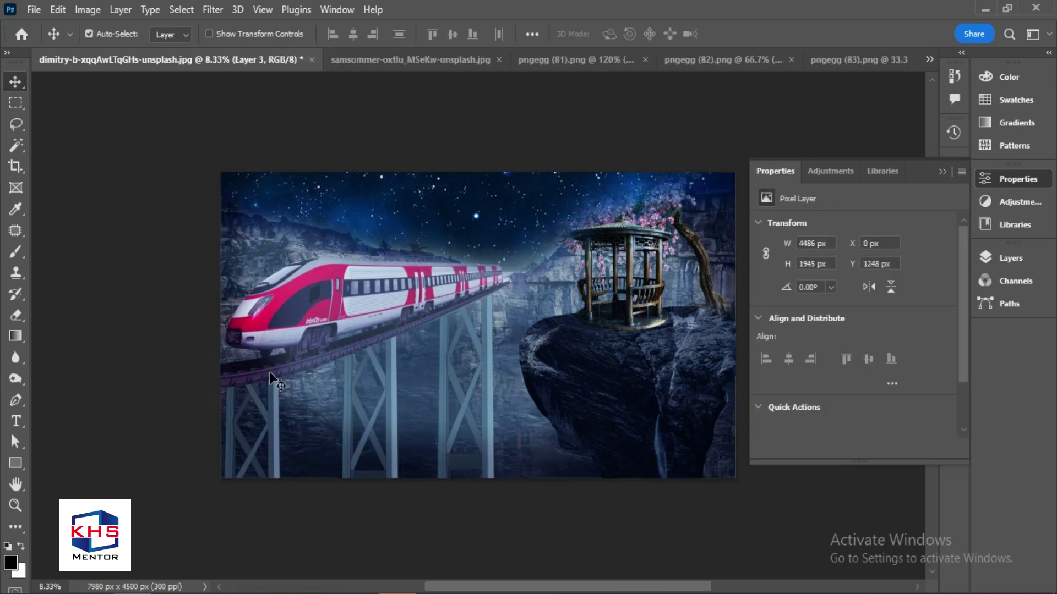
{"action": "key", "text": "b"}
{"action": "key", "text": "o"}
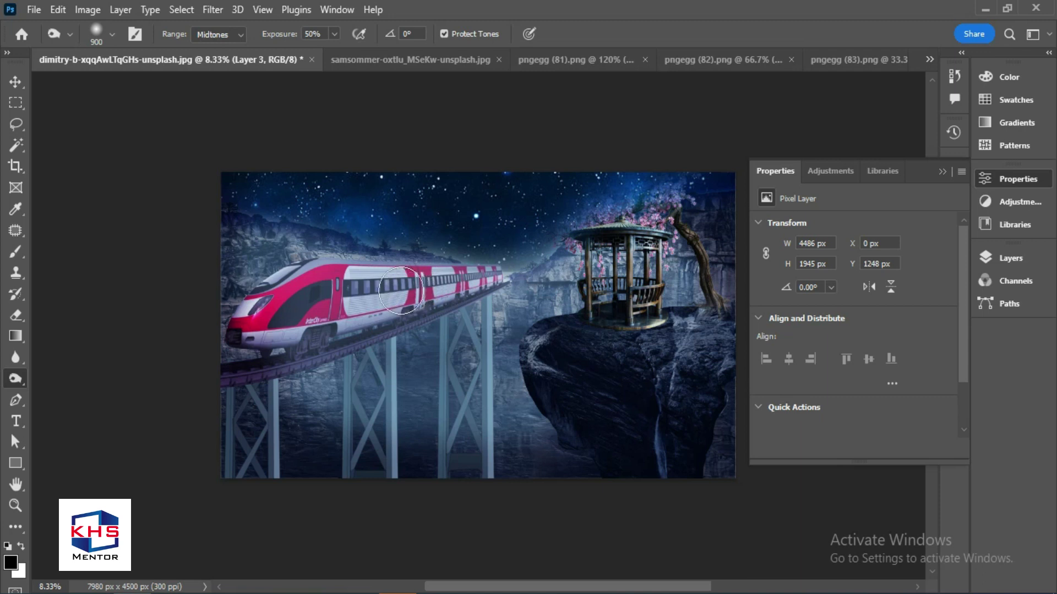
{"action": "key", "text": "v"}
{"action": "scroll", "coordinate": [292, 285], "scroll_direction": "up", "scroll_amount": 5}
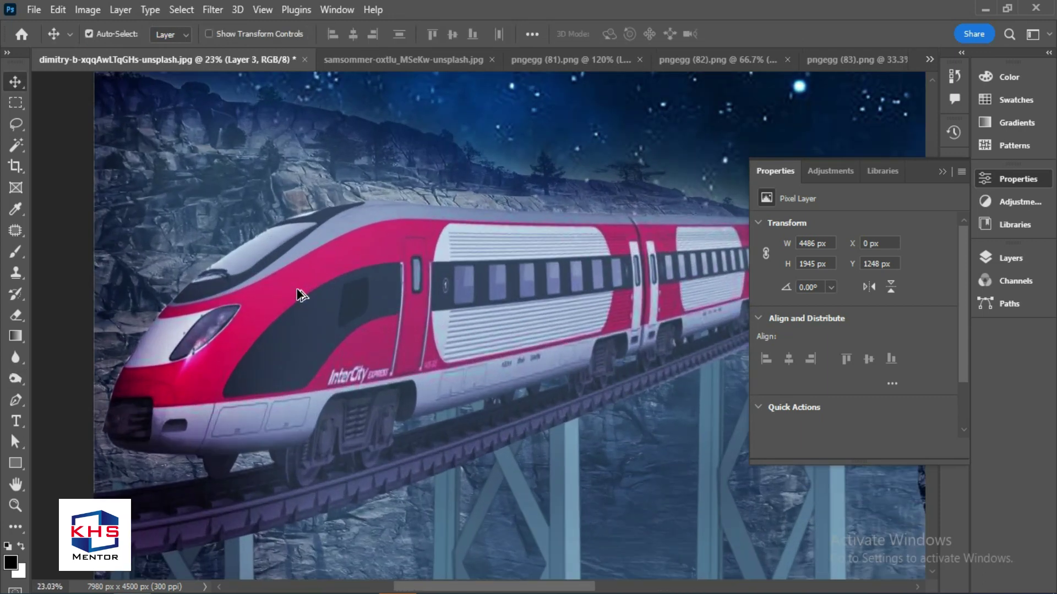
{"action": "key", "text": "w"}
{"action": "left_click", "coordinate": [316, 270]}
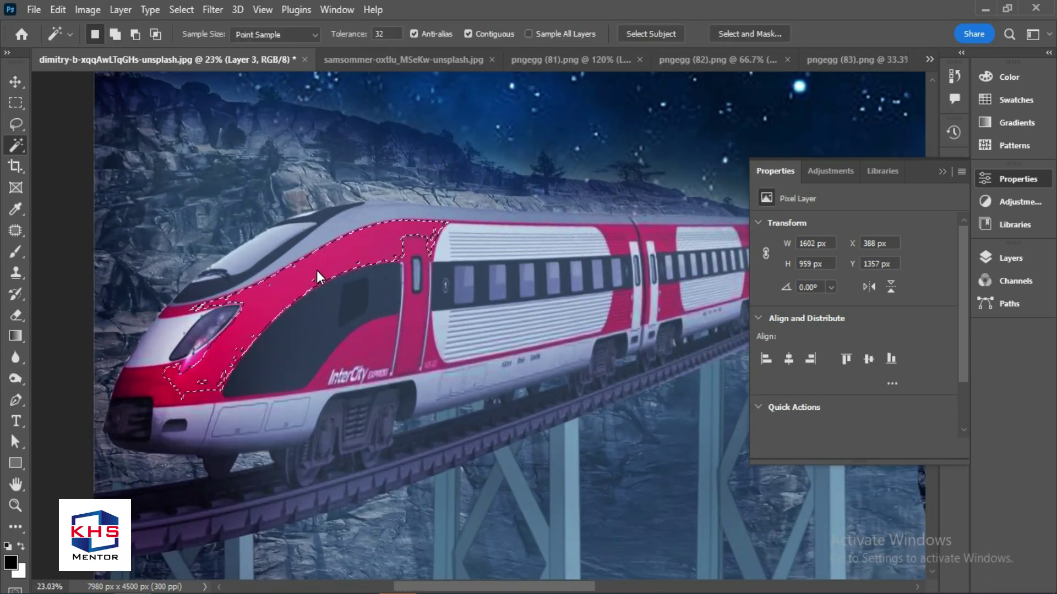
{"action": "key", "text": "alt+s"}
{"action": "key", "text": "r"}
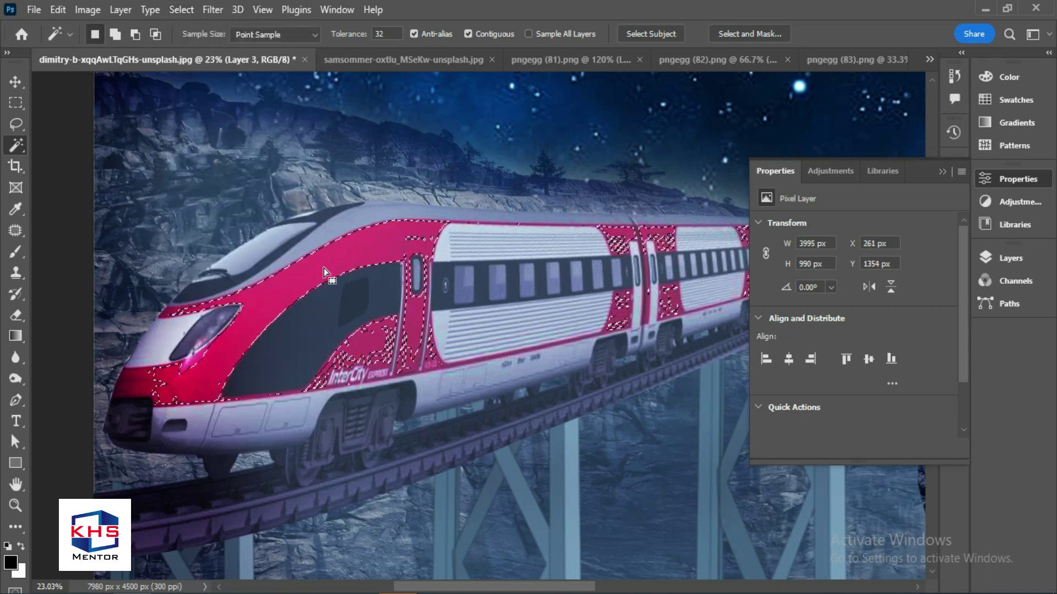
{"action": "left_click", "coordinate": [612, 328], "text": "shift"}
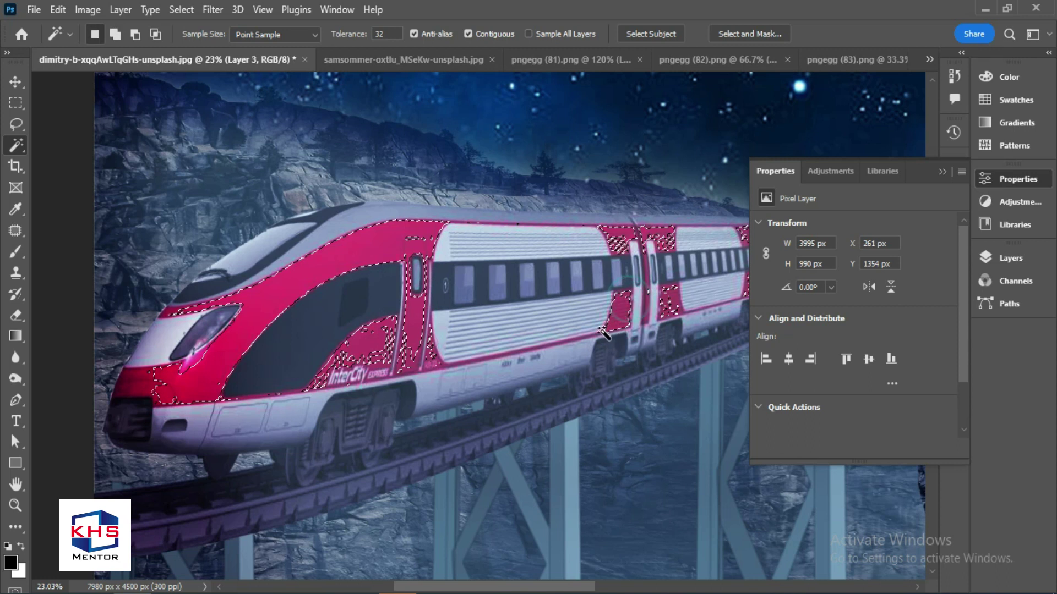
{"action": "key", "text": "ctrl+d"}
{"action": "scroll", "coordinate": [602, 330], "scroll_direction": "down", "scroll_amount": 2}
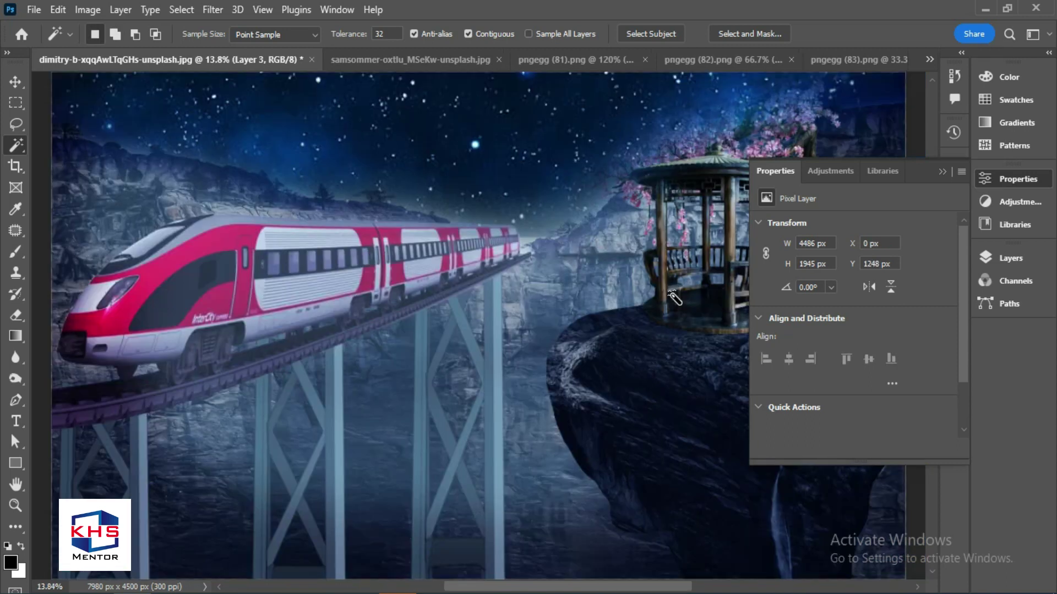
- Set the existing Brightness/Contrast adjustment layer above the starry sky to brightness -34 and contrast 100
{"action": "key", "text": "v"}
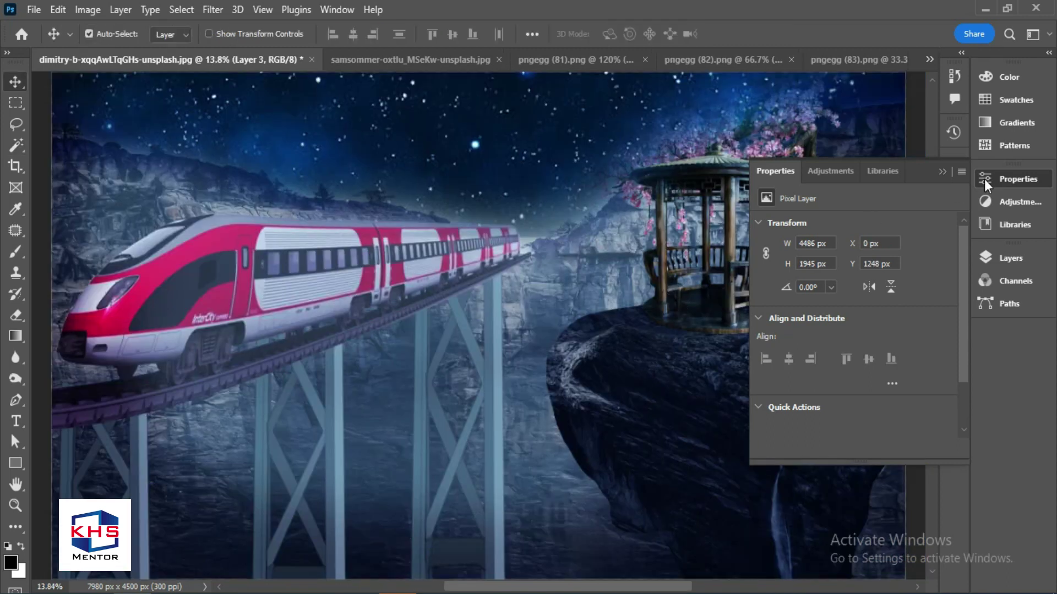
{"action": "left_click", "coordinate": [943, 173]}
{"action": "key", "text": "F7"}
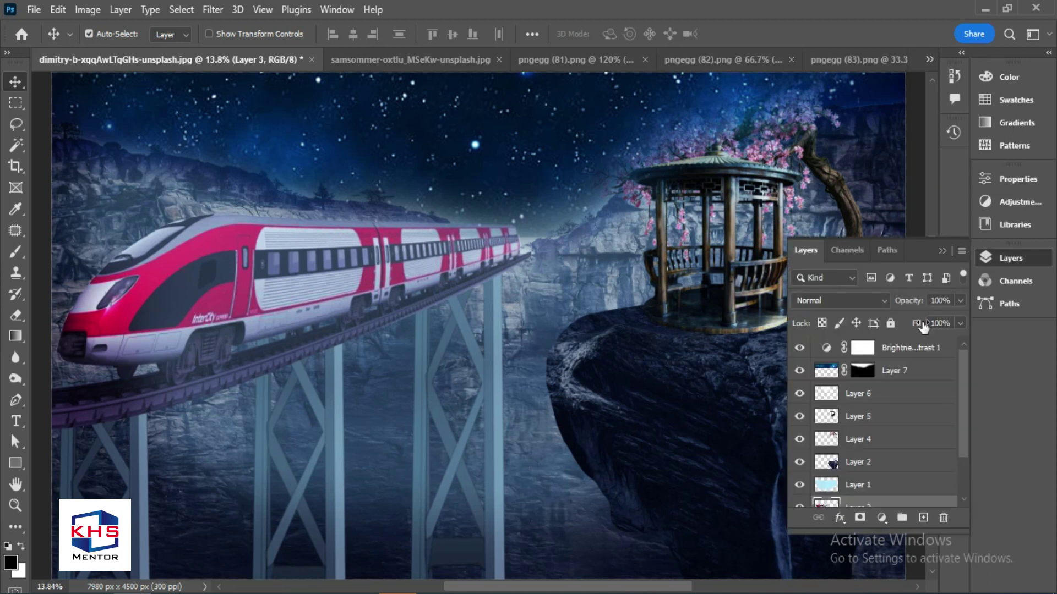
{"action": "left_click", "coordinate": [829, 349]}
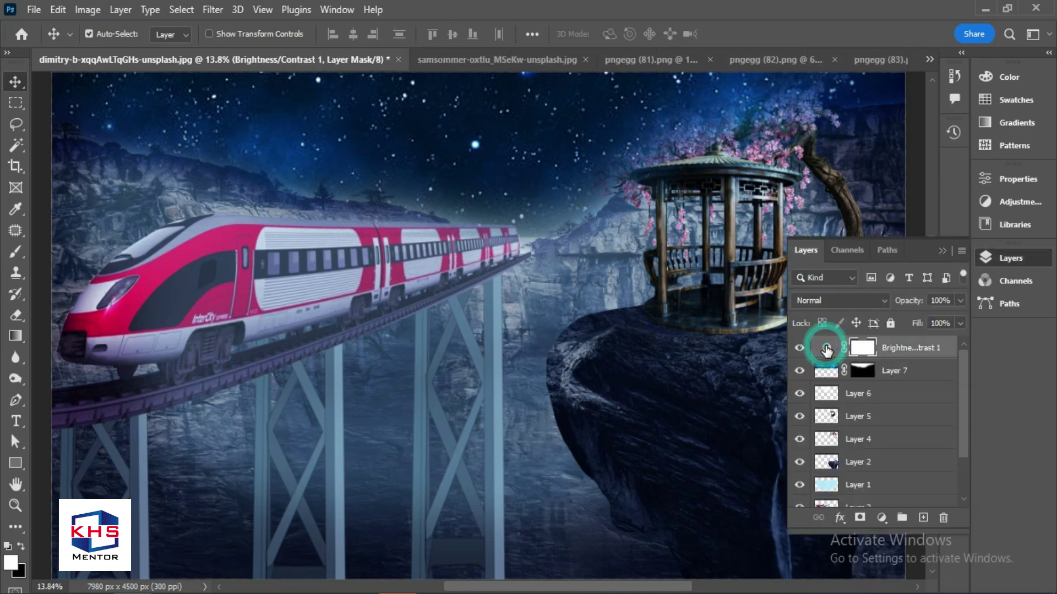
{"action": "double_click", "coordinate": [828, 349]}
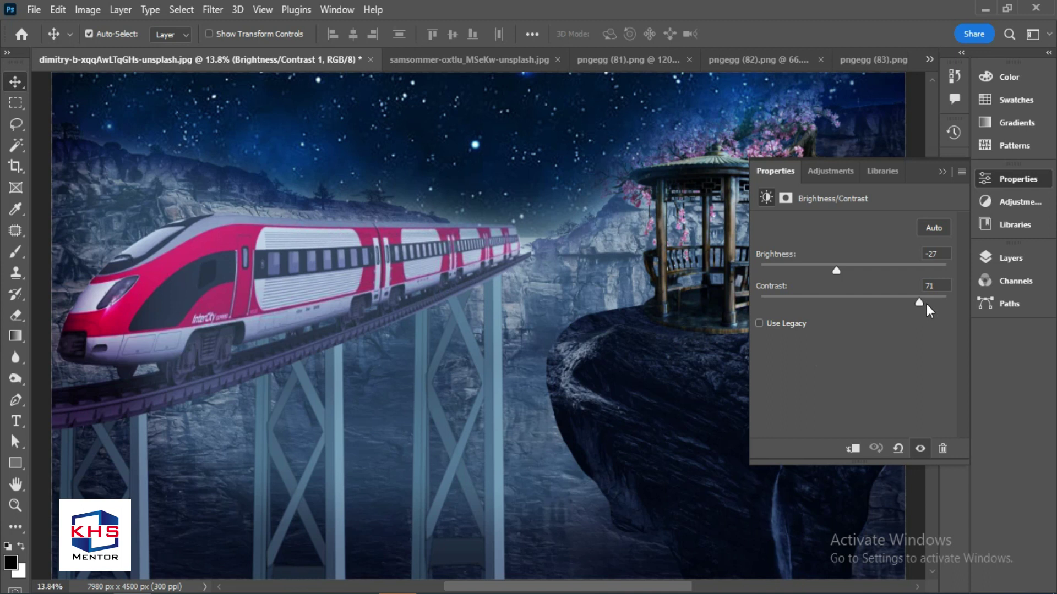
{"action": "left_click_drag", "start_coordinate": [919, 299], "coordinate": [969, 295]}
{"action": "left_click_drag", "start_coordinate": [840, 271], "coordinate": [834, 268]}
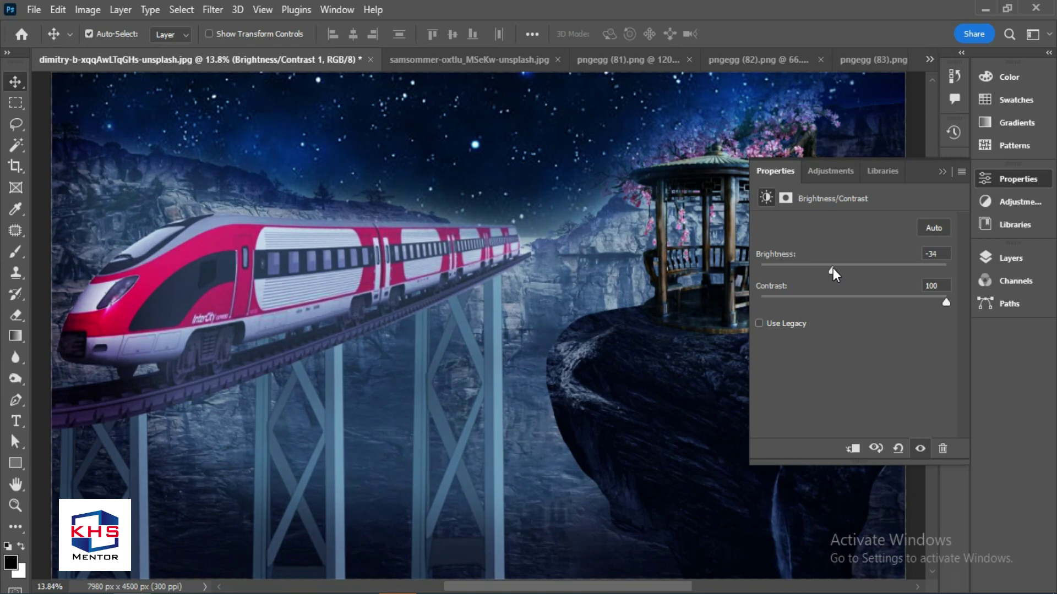
{"action": "left_click", "coordinate": [979, 181]}
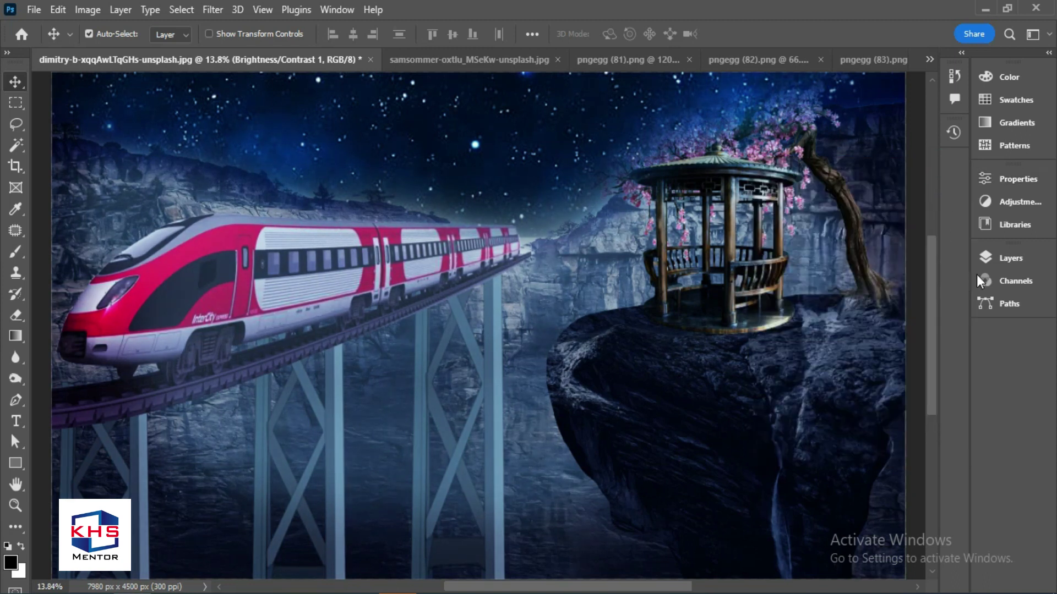
- Add a Vibrance adjustment layer above the Brightness/Contrast layer with vibrance +46 and saturation +15
{"action": "left_click", "coordinate": [983, 260]}
{"action": "left_click", "coordinate": [881, 518]}
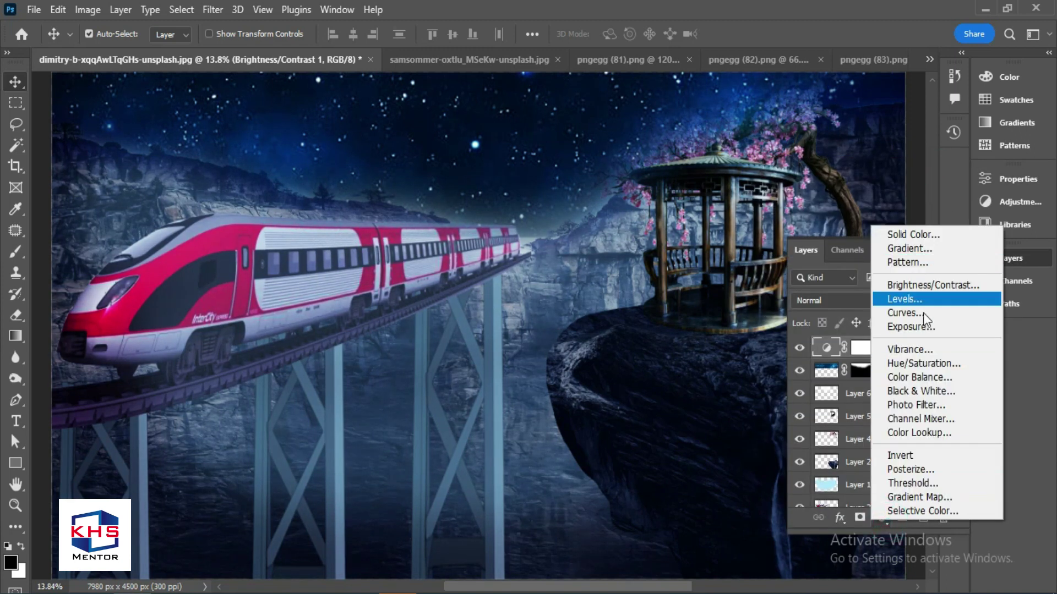
{"action": "left_click", "coordinate": [934, 350]}
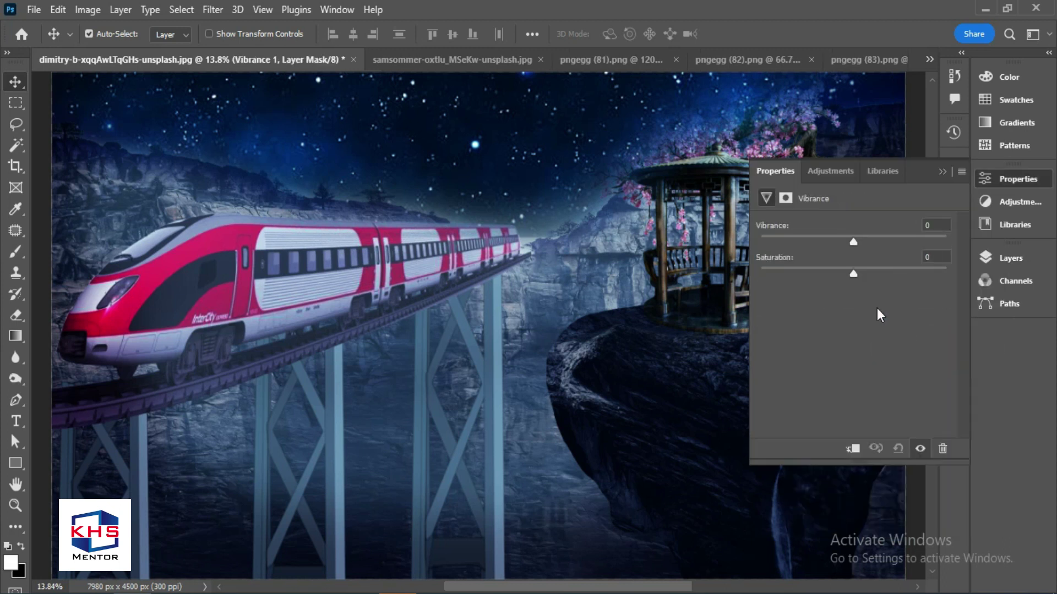
{"action": "left_click_drag", "start_coordinate": [856, 275], "coordinate": [908, 275]}
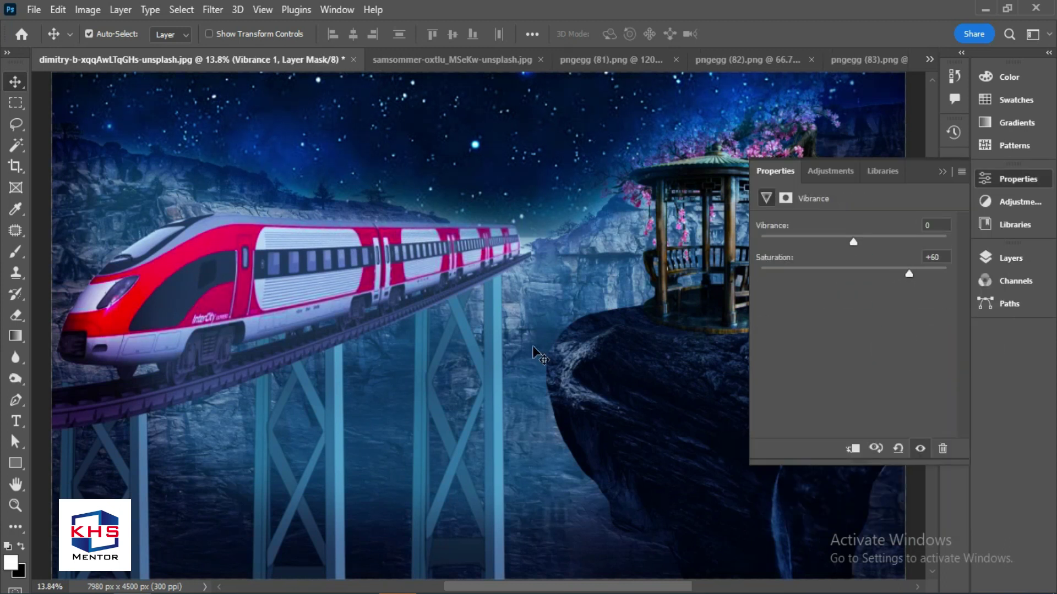
{"action": "scroll", "coordinate": [540, 355], "scroll_direction": "down", "scroll_amount": 3}
{"action": "left_click_drag", "start_coordinate": [853, 241], "coordinate": [869, 283]}
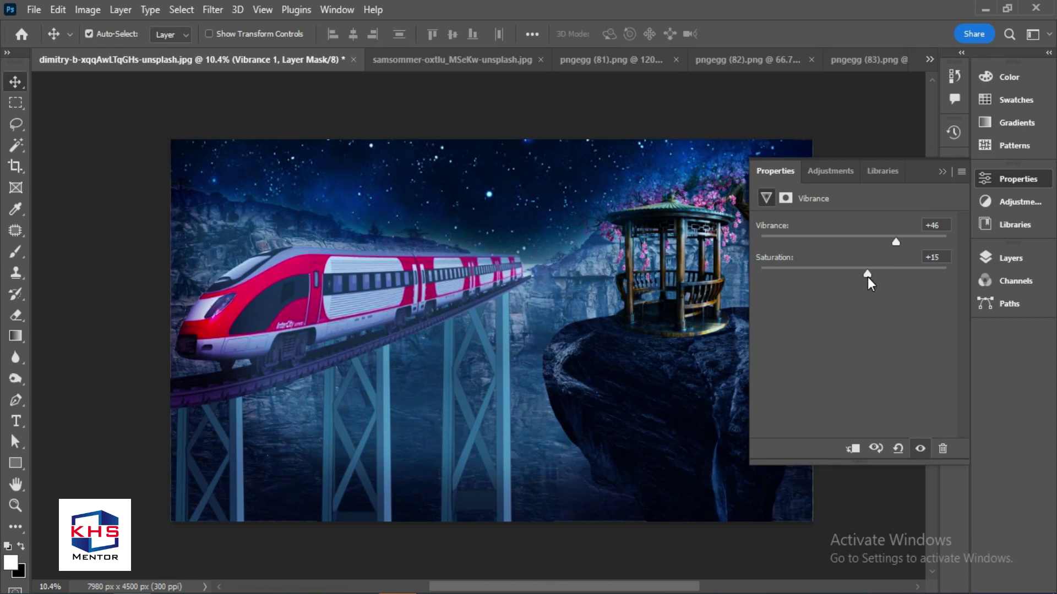
{"action": "left_click", "coordinate": [942, 172]}
- Display the composite in full-screen mode without the interface, with the whole image fitted to the screen
{"action": "key", "text": "ctrl"}
{"action": "key", "text": "ctrl+0"}
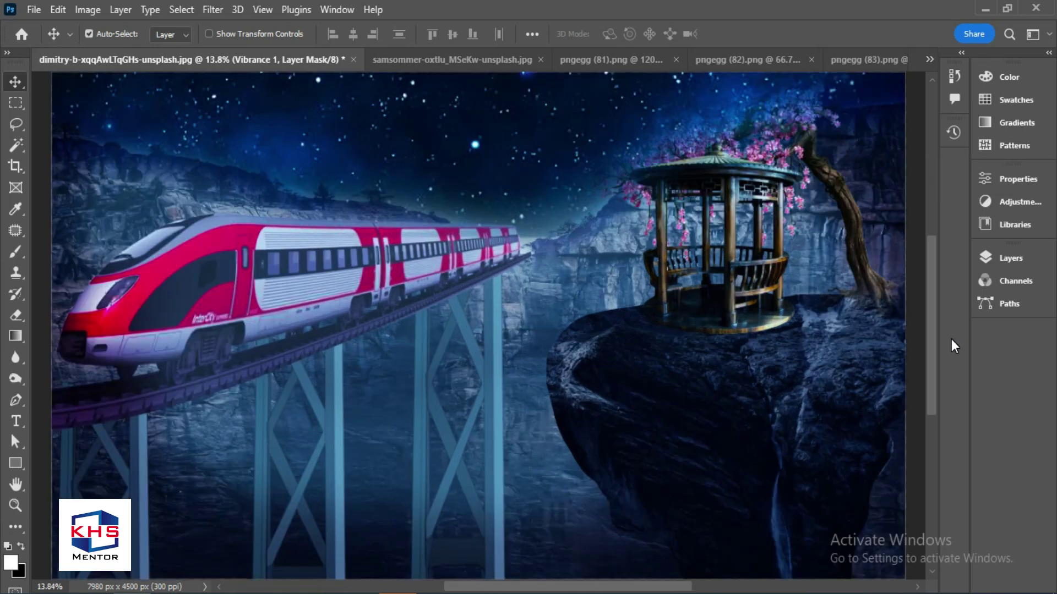
{"action": "key", "text": "f"}
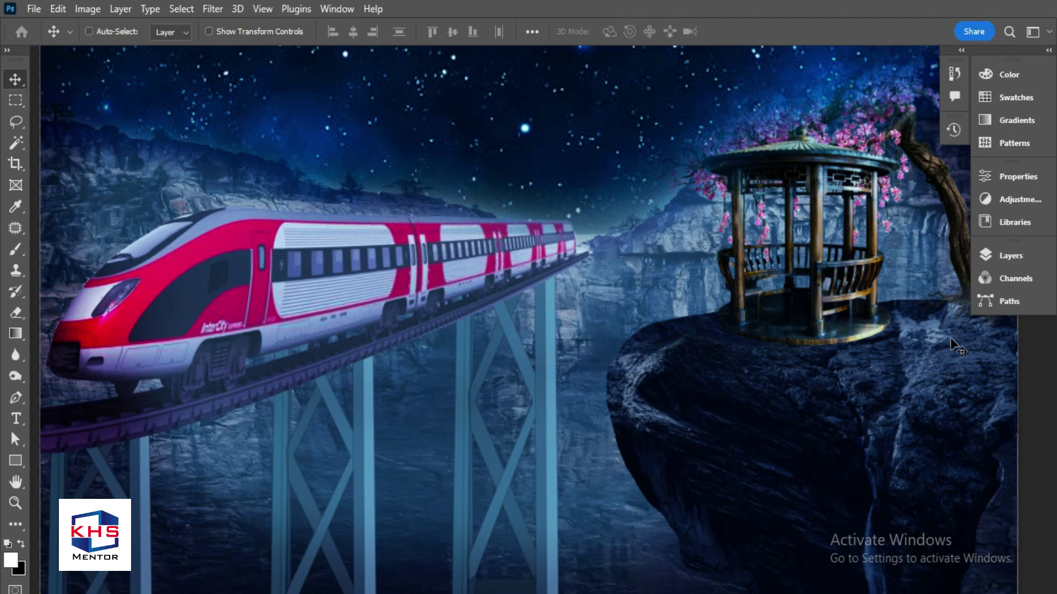
{"action": "key", "text": "f"}
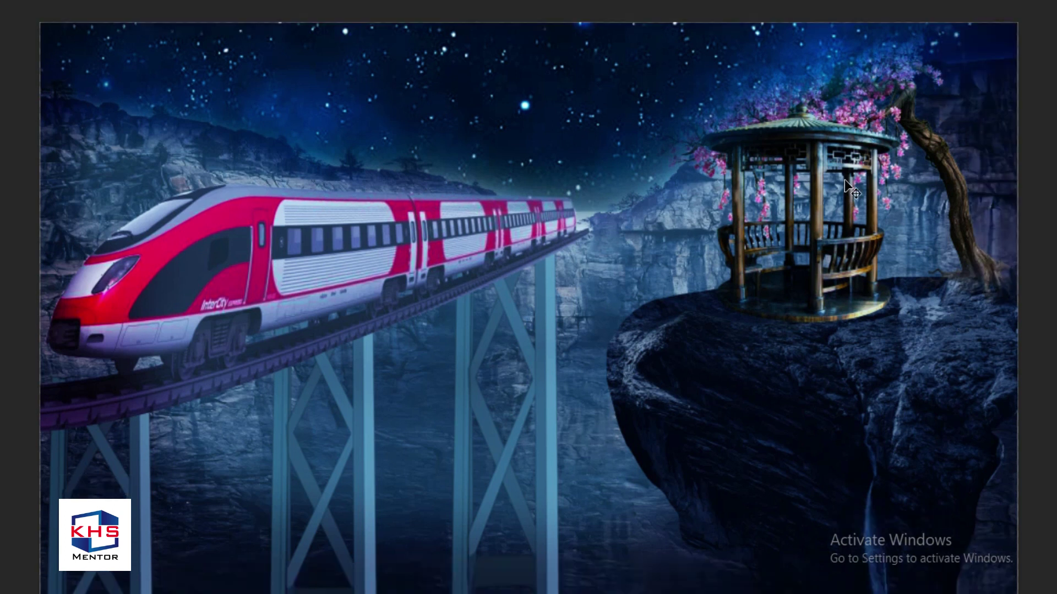
{"action": "key", "text": "ctrl+0"}
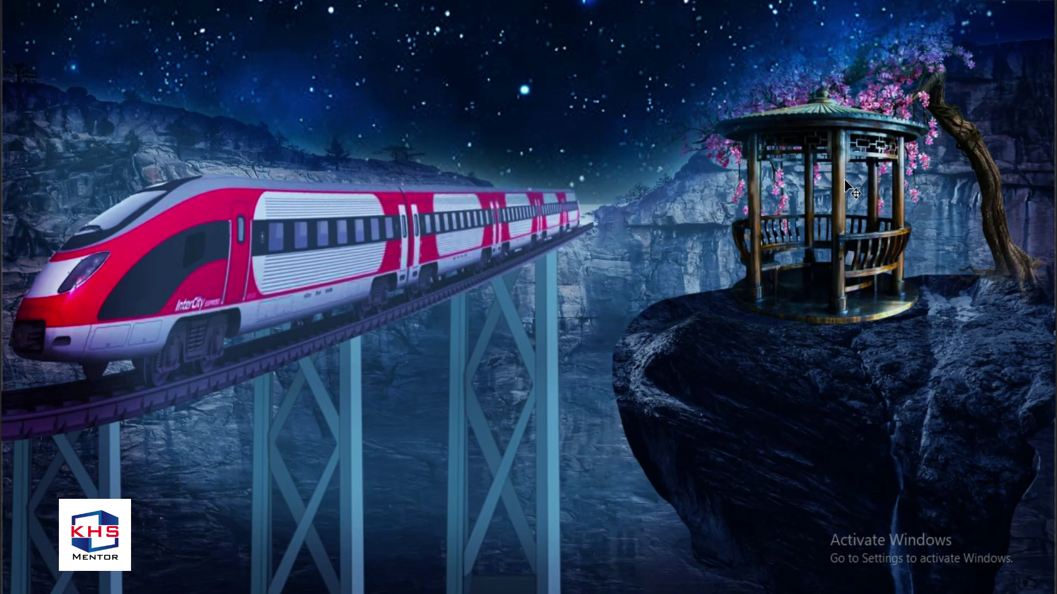